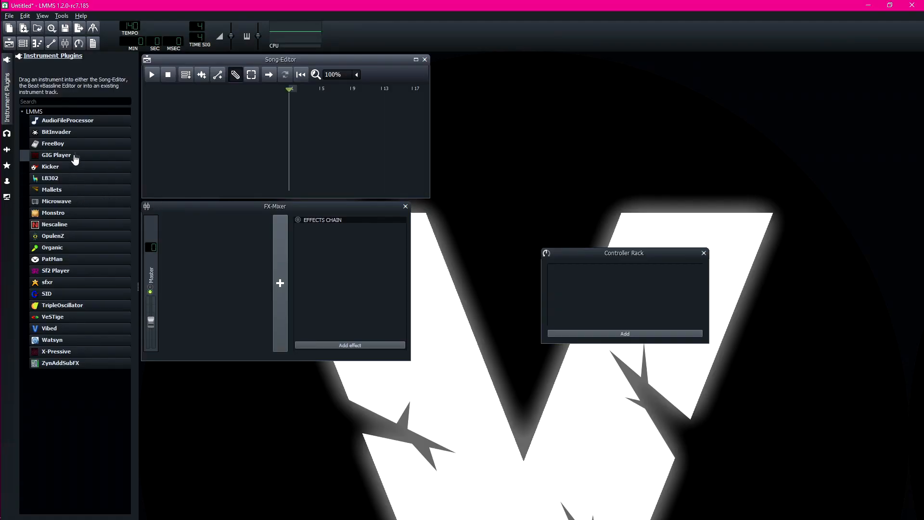
{"action": "left_click_drag", "start_coordinate": [85, 307], "coordinate": [204, 156]}
{"action": "left_click_drag", "start_coordinate": [79, 306], "coordinate": [183, 121]}
{"action": "mouse_move", "coordinate": [204, 65]}
{"action": "left_mouse_down"}
{"action": "mouse_move", "coordinate": [209, 74]}
{"action": "mouse_move", "coordinate": [203, 65]}
{"action": "left_mouse_up"}
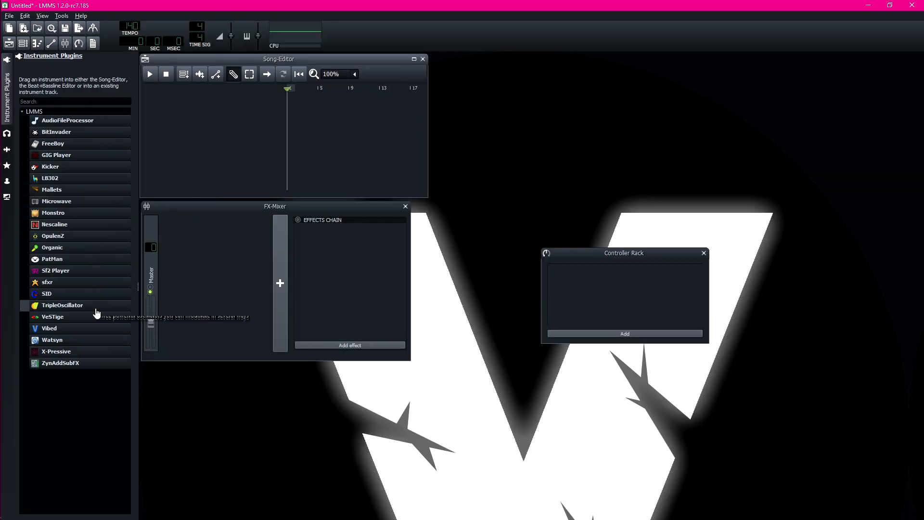
Close the FX-Mixer and Controller Rack, and reposition and enlarge the Song-Editor in the cleared workspace
{"action": "left_click", "coordinate": [10, 81]}
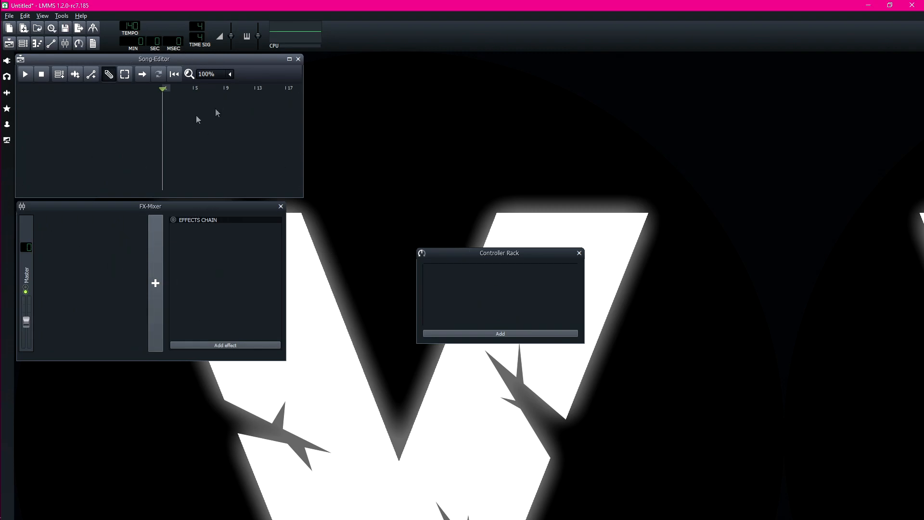
{"action": "left_click_drag", "start_coordinate": [146, 60], "coordinate": [487, 80]}
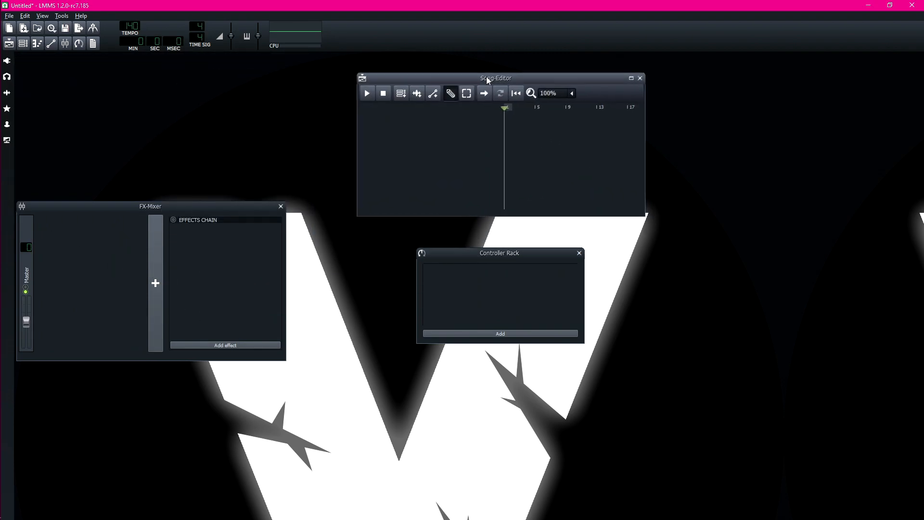
{"action": "left_click", "coordinate": [280, 206]}
{"action": "left_click", "coordinate": [580, 253]}
{"action": "left_click_drag", "start_coordinate": [644, 217], "coordinate": [891, 371]}
{"action": "left_click_drag", "start_coordinate": [614, 79], "coordinate": [505, 68]}
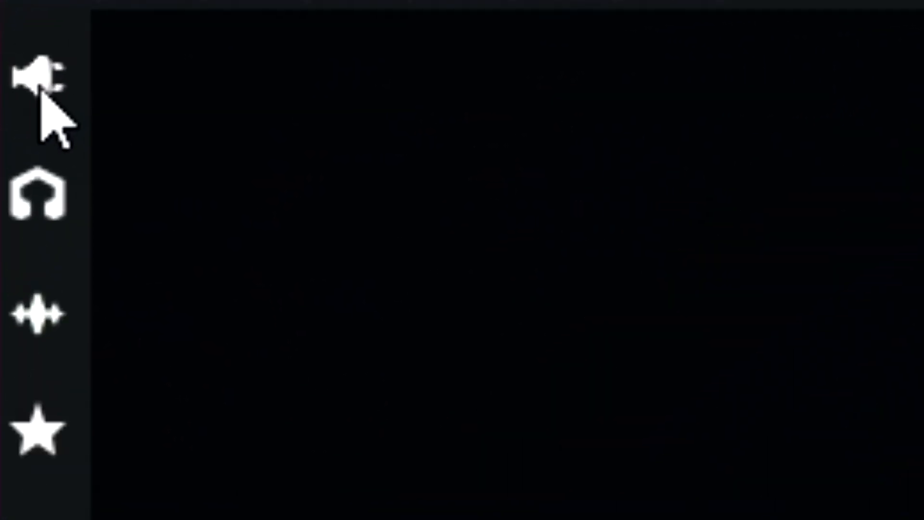
Add a TripleOscillator instrument track to the Song-Editor and place its plugin window beside the editor
{"action": "left_click", "coordinate": [8, 62]}
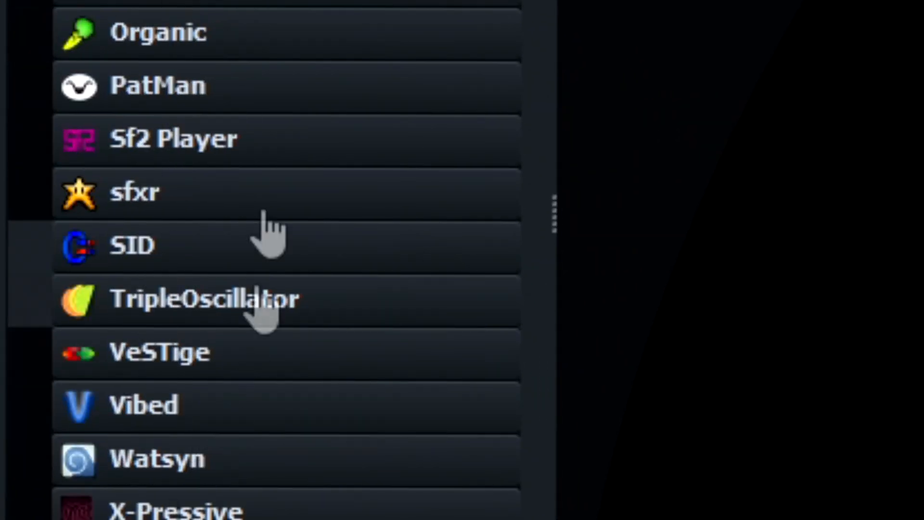
{"action": "left_click_drag", "start_coordinate": [217, 313], "coordinate": [454, 248]}
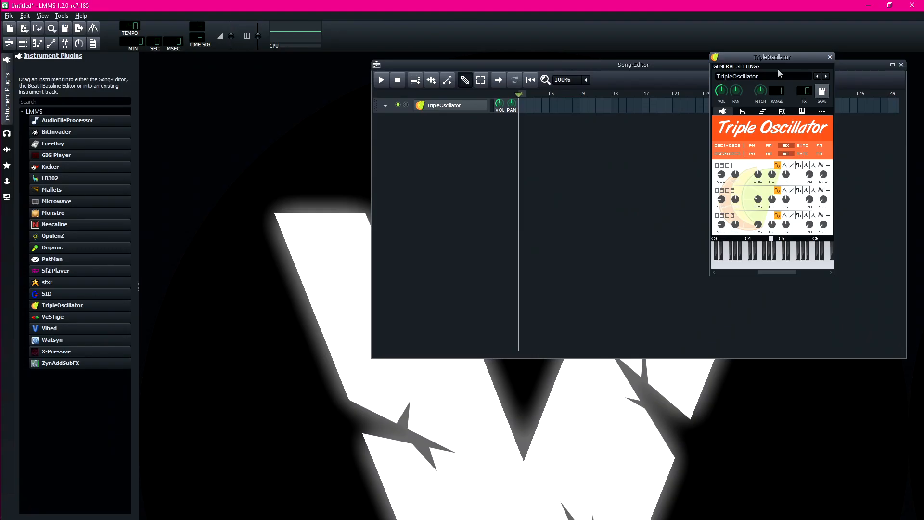
{"action": "left_click_drag", "start_coordinate": [778, 68], "coordinate": [209, 171]}
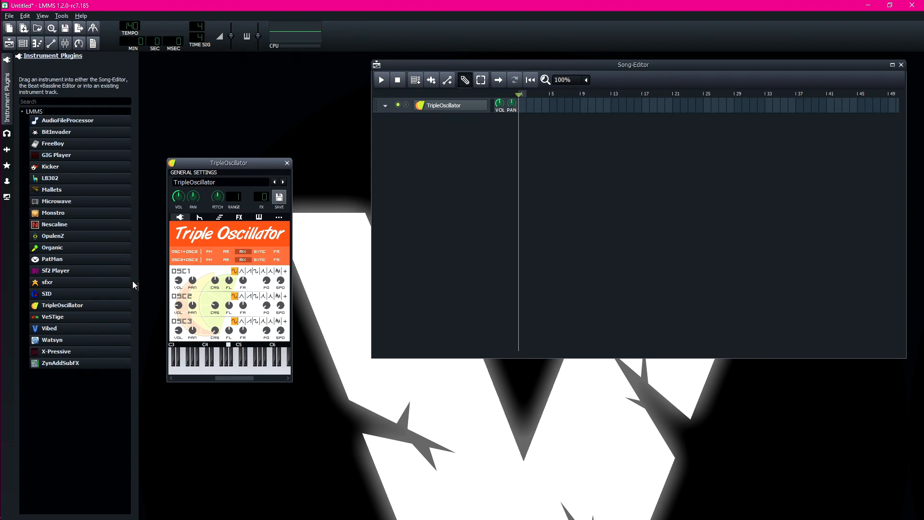
{"action": "left_click", "coordinate": [4, 107]}
{"action": "left_click_drag", "start_coordinate": [127, 171], "coordinate": [137, 63]}
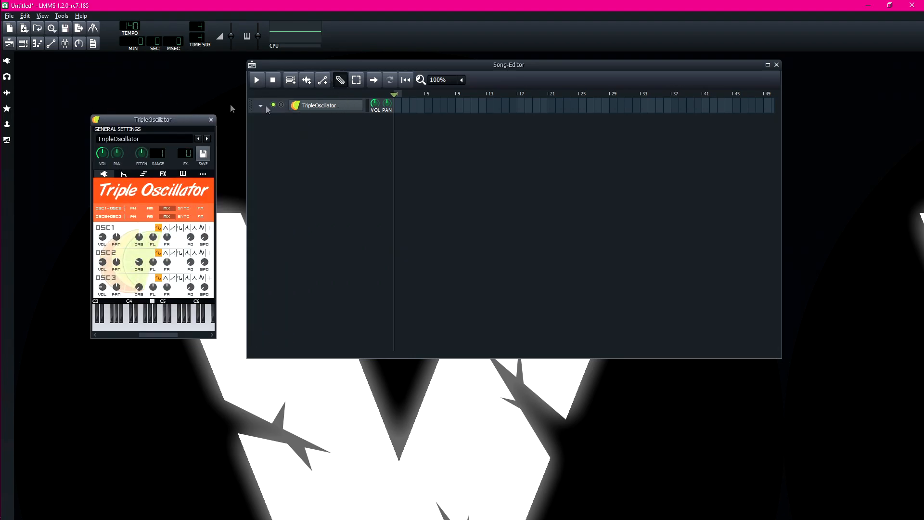
{"action": "left_click_drag", "start_coordinate": [156, 119], "coordinate": [131, 77]}
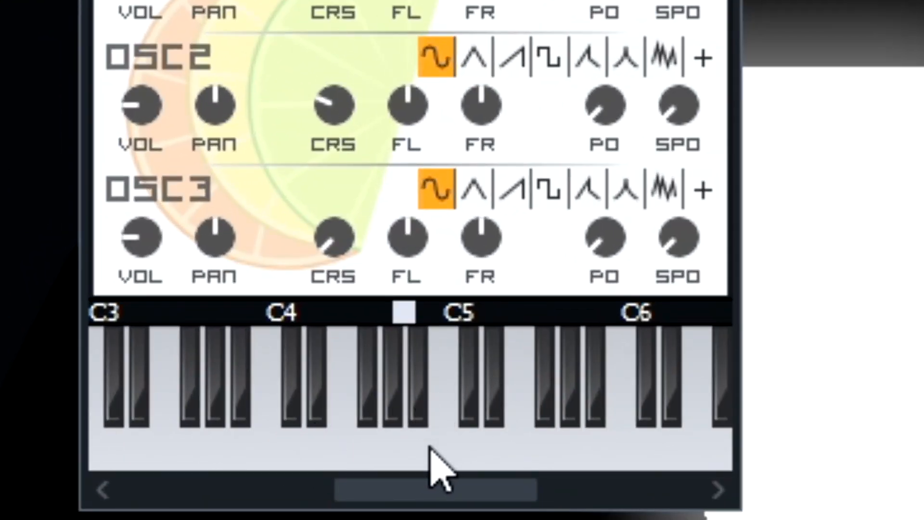
Audition the default sound, and set OSC1 and OSC3 to square waves and OSC2 to a saw wave
{"action": "left_click", "coordinate": [296, 436]}
{"action": "left_click", "coordinate": [633, 428]}
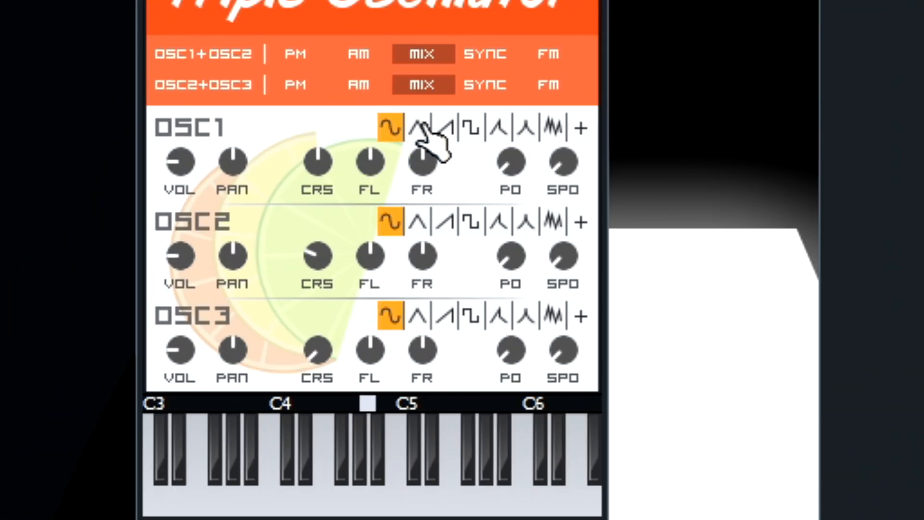
{"action": "left_click", "coordinate": [146, 186]}
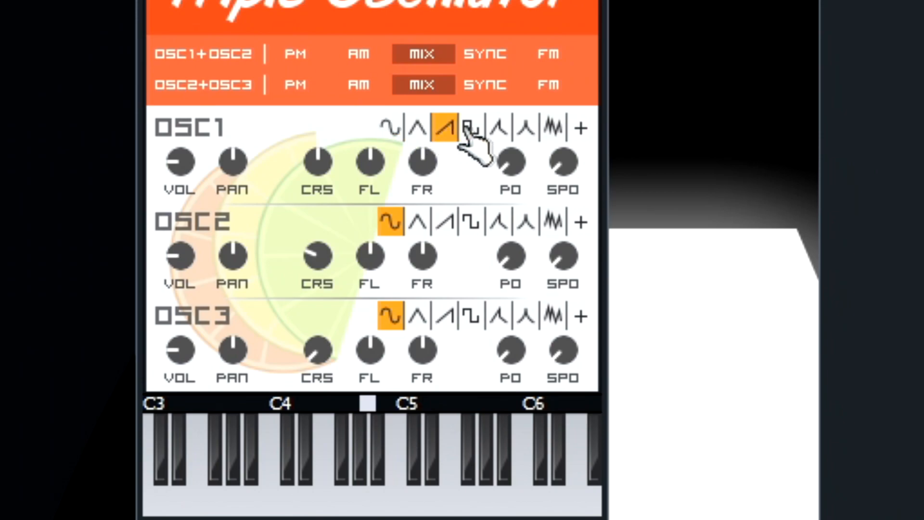
{"action": "left_click", "coordinate": [154, 186]}
{"action": "left_click", "coordinate": [444, 221]}
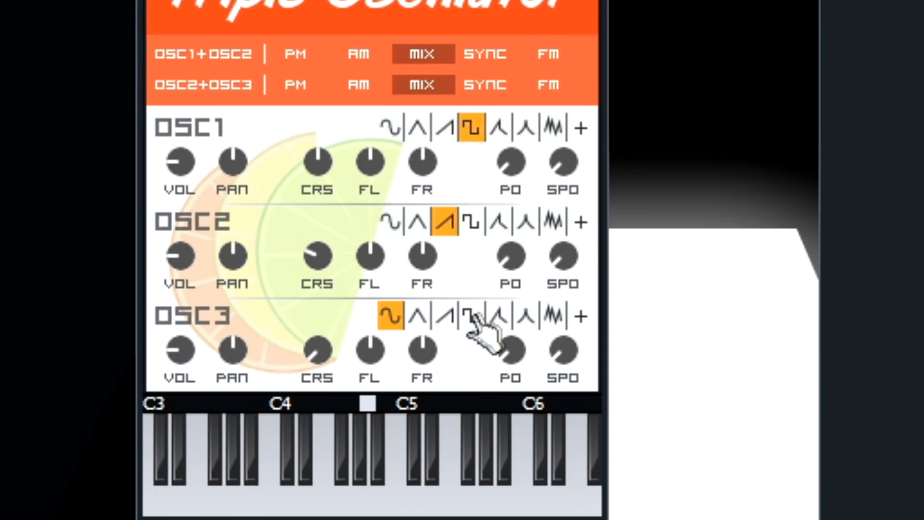
{"action": "left_click", "coordinate": [470, 316]}
Audition the new oscillator mix with several low and high notes on the instrument's keyboard
{"action": "left_click", "coordinate": [415, 496]}
{"action": "left_click", "coordinate": [351, 503]}
{"action": "left_click", "coordinate": [241, 498]}
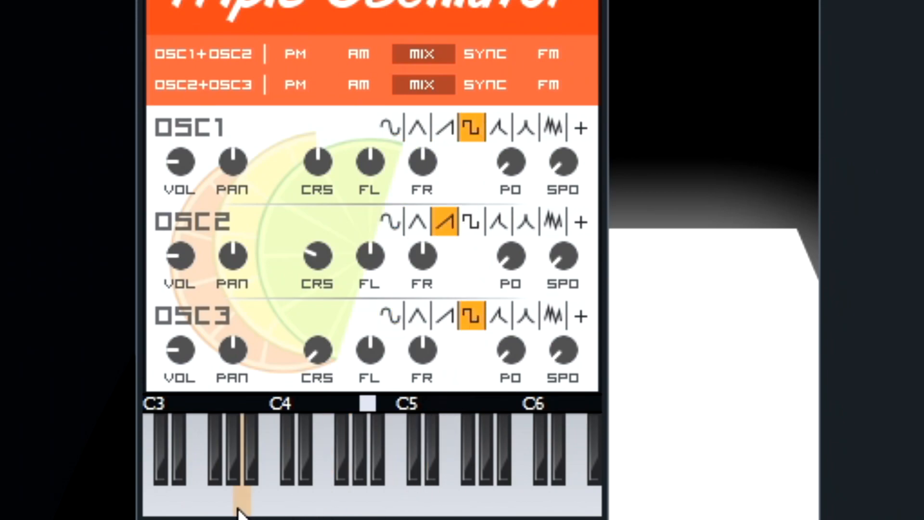
{"action": "left_click", "coordinate": [484, 501]}
{"action": "left_click", "coordinate": [579, 496]}
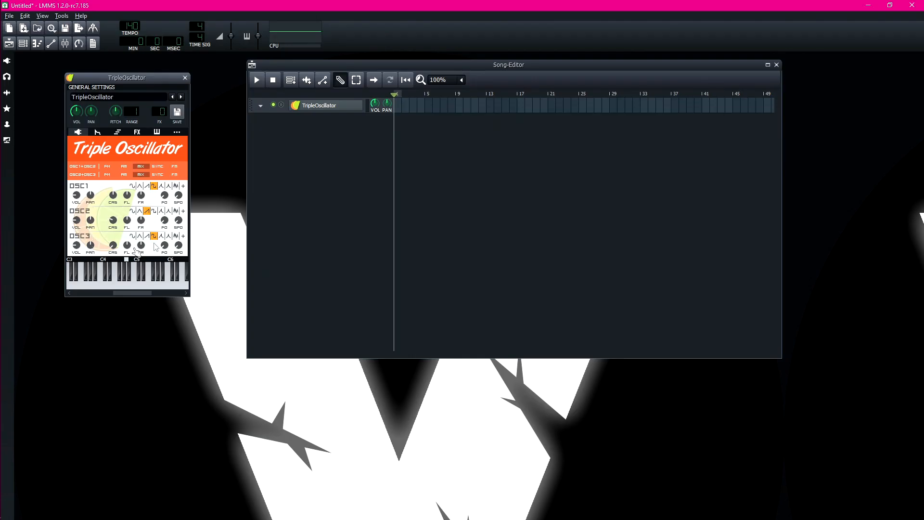
Set OSC1 and OSC2 to triangle waves and OSC3 to the Moog saw wave
{"action": "left_click_drag", "start_coordinate": [110, 79], "coordinate": [173, 141]}
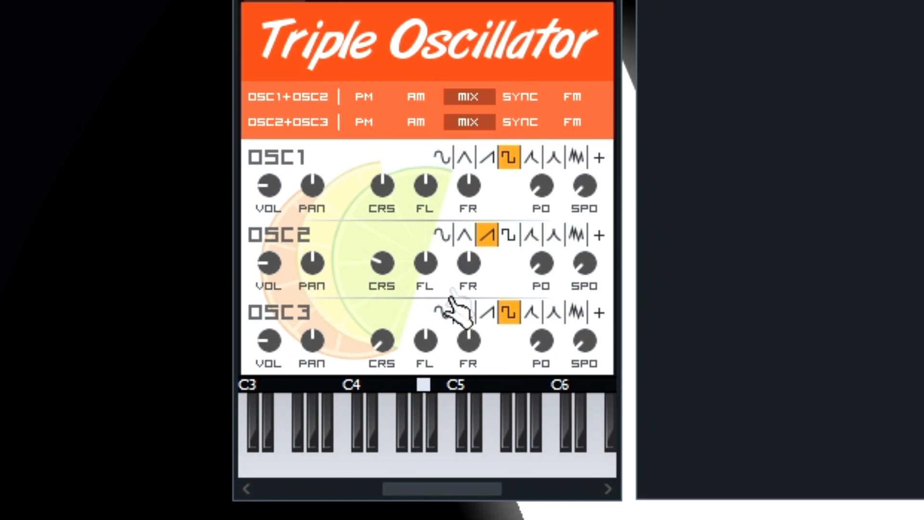
{"action": "left_click", "coordinate": [464, 157]}
{"action": "left_click", "coordinate": [465, 235]}
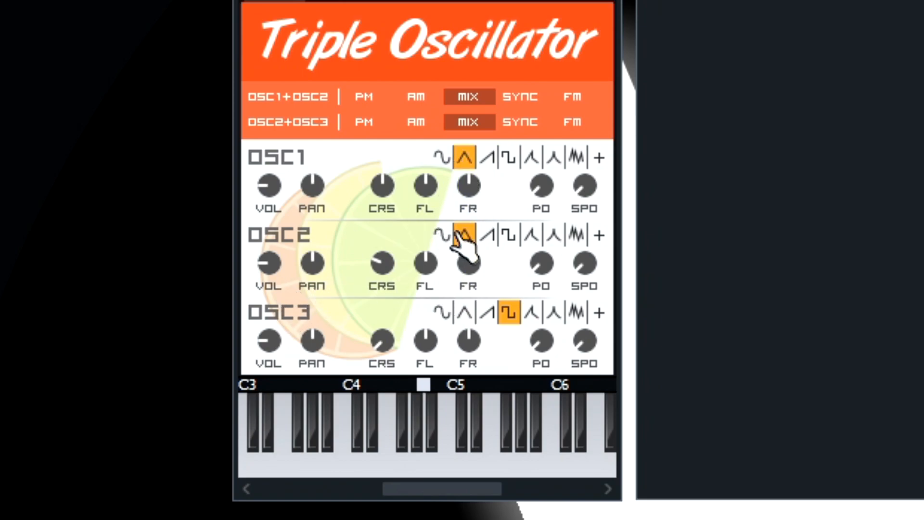
{"action": "left_click", "coordinate": [448, 313]}
{"action": "left_click", "coordinate": [487, 313]}
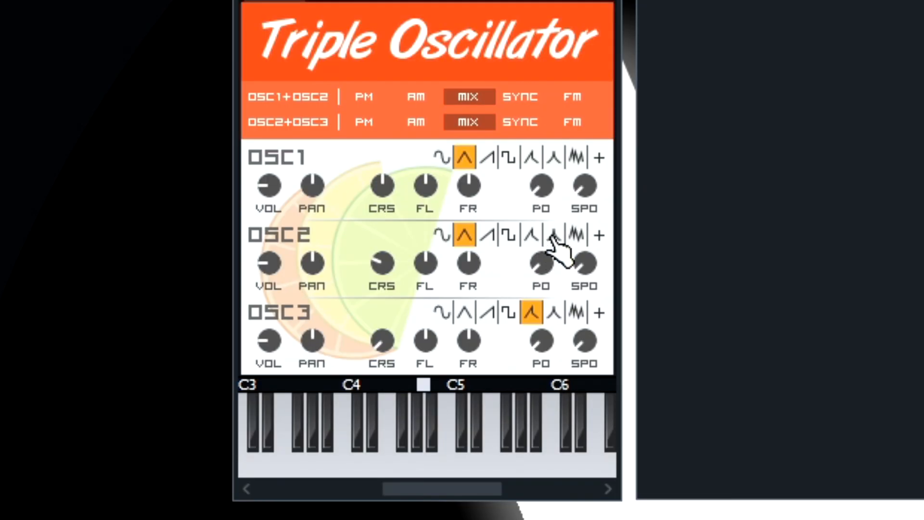
Try several waveforms on OSC1 and settle on the saw wave
{"action": "left_click", "coordinate": [442, 158]}
{"action": "left_click", "coordinate": [508, 157]}
{"action": "left_click", "coordinate": [553, 157]}
{"action": "left_click", "coordinate": [508, 159]}
{"action": "left_click", "coordinate": [487, 159]}
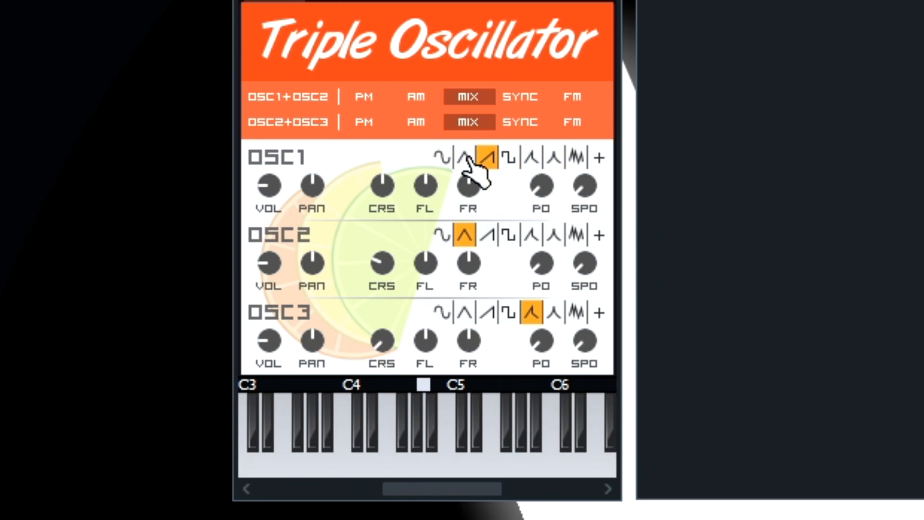
{"action": "left_click", "coordinate": [442, 159]}
{"action": "left_click", "coordinate": [487, 159]}
{"action": "left_click", "coordinate": [508, 159]}
{"action": "left_click", "coordinate": [487, 159]}
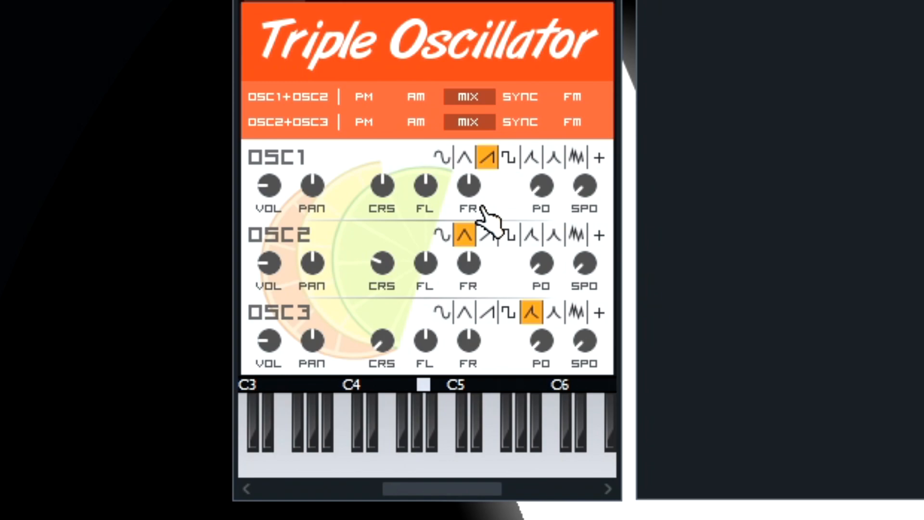
Set OSC2 to a square wave and OSC3 to a triangle wave, and audition the resulting sound
{"action": "left_click", "coordinate": [509, 236]}
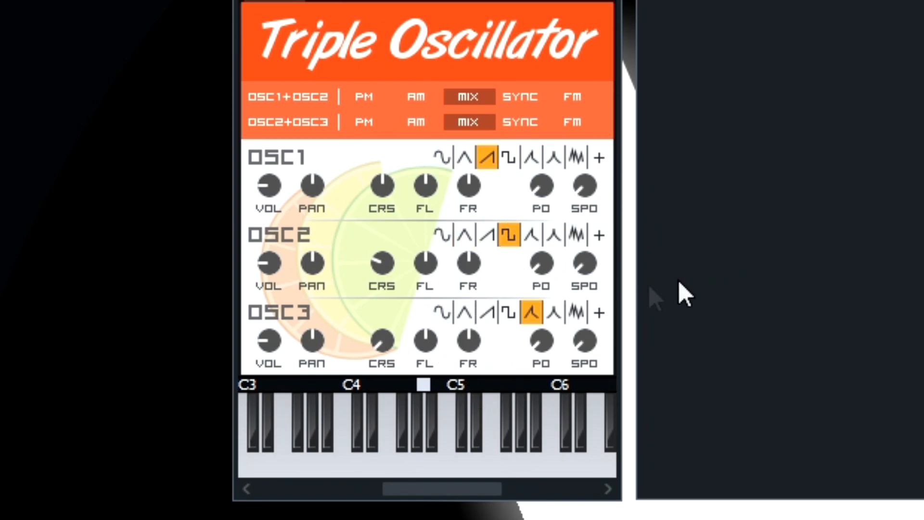
{"action": "left_click", "coordinate": [465, 313]}
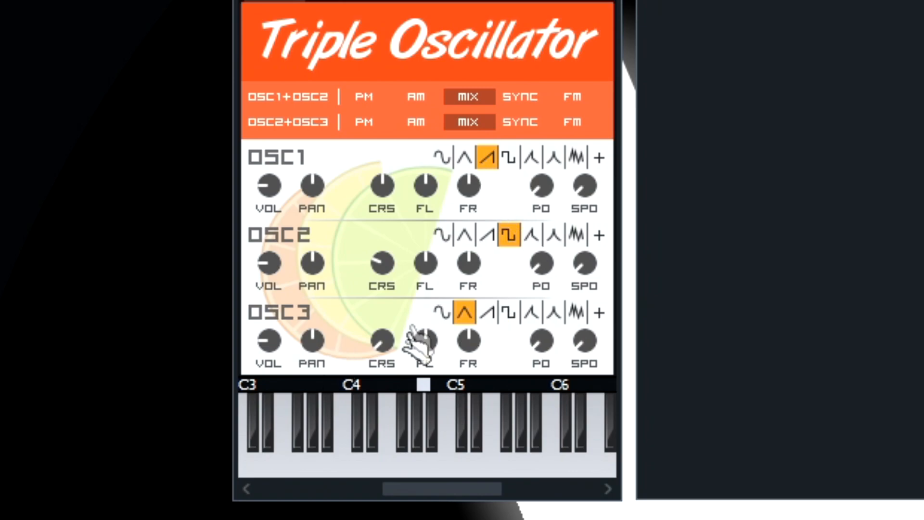
{"action": "left_click_drag", "start_coordinate": [455, 472], "coordinate": [562, 451]}
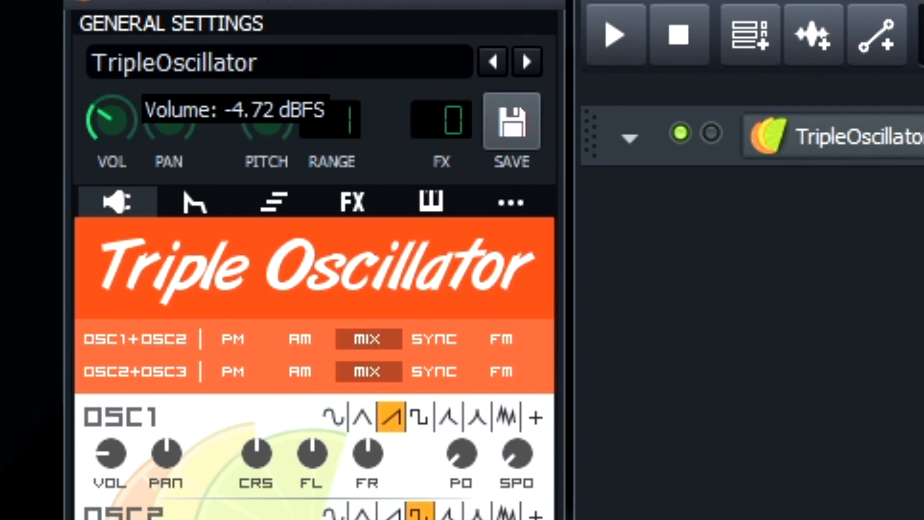
Lower the TripleOscillator's volume to about -4.7 dBFS and look at its envelope settings
{"action": "left_click_drag", "start_coordinate": [111, 118], "coordinate": [223, 25]}
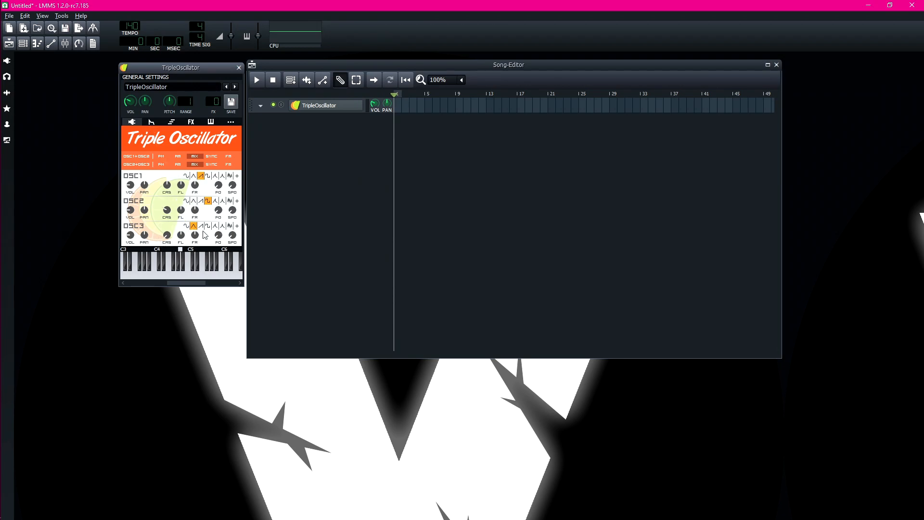
{"action": "left_click", "coordinate": [153, 123]}
{"action": "left_click", "coordinate": [129, 124]}
Close the instrument window and rename the TripleOscillator track as Sound1
{"action": "left_click", "coordinate": [319, 105]}
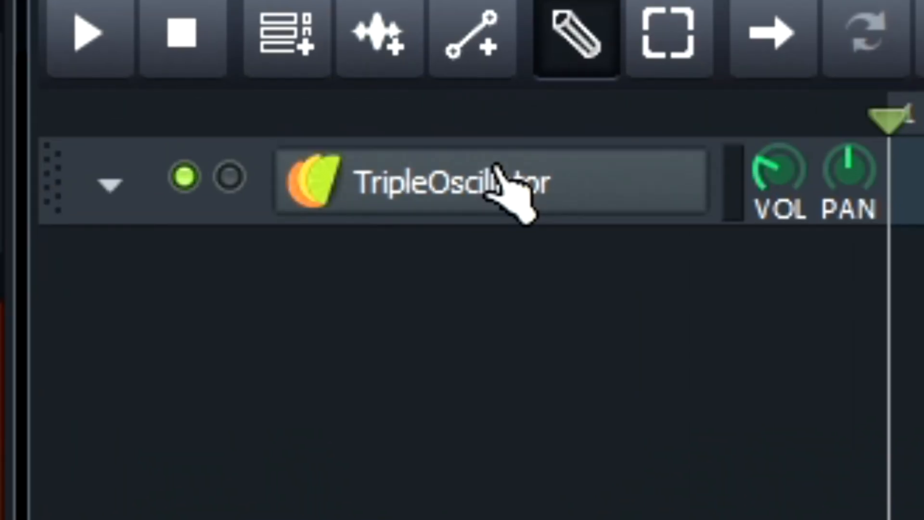
{"action": "double_click", "coordinate": [328, 106]}
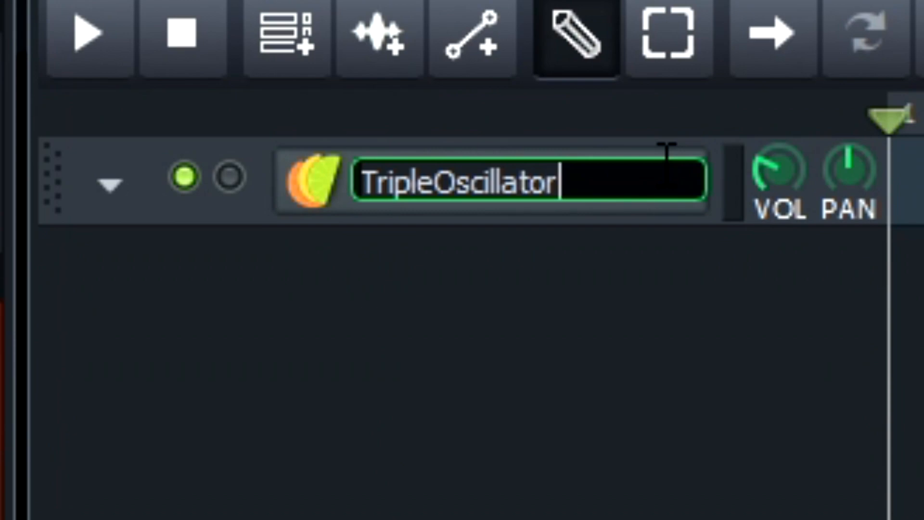
{"action": "type", "text": "Sound1"}
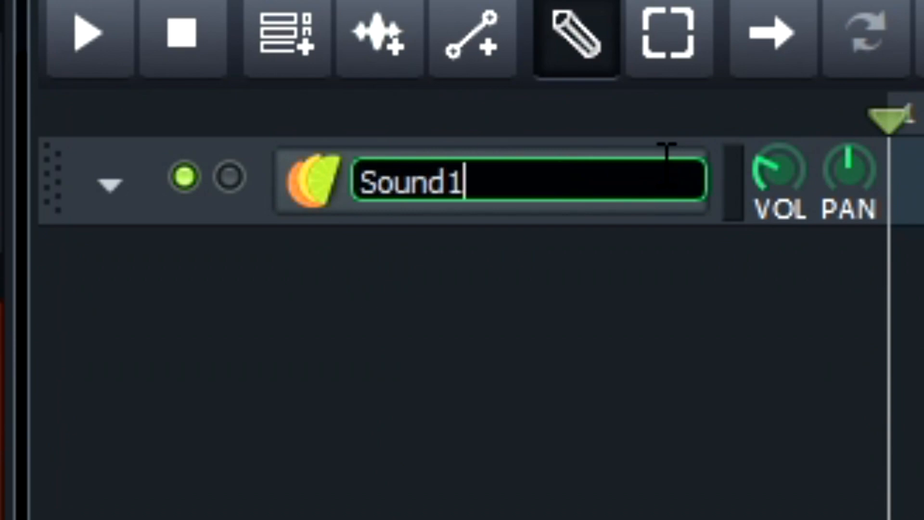
{"action": "key", "text": "Return"}
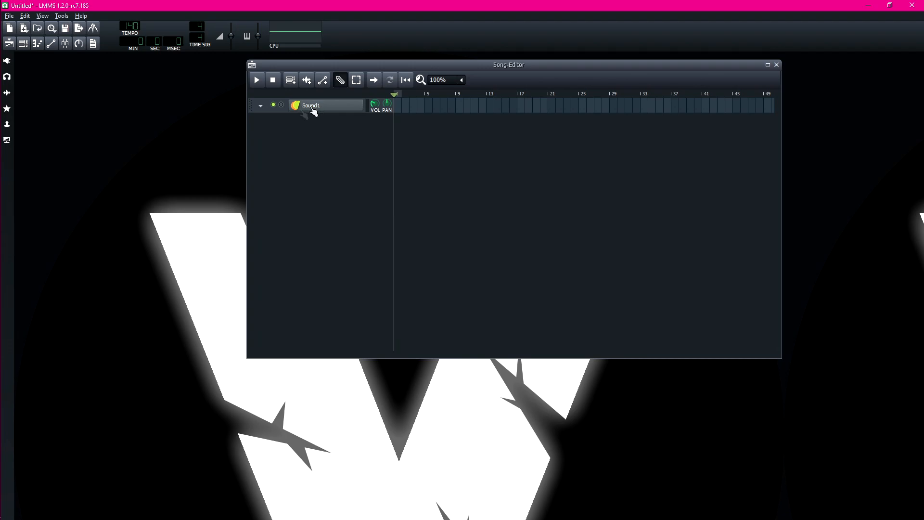
Create a pattern in the first bar of the Sound1 track and open it in the Piano-Roll
{"action": "left_click_drag", "start_coordinate": [384, 71], "coordinate": [182, 73]}
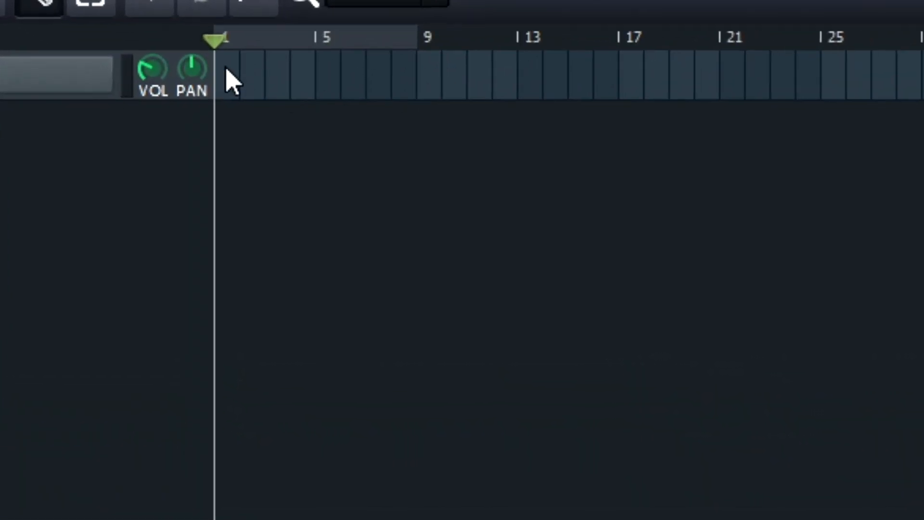
{"action": "double_click", "coordinate": [226, 69]}
{"action": "left_click_drag", "start_coordinate": [223, 0], "coordinate": [461, 183]}
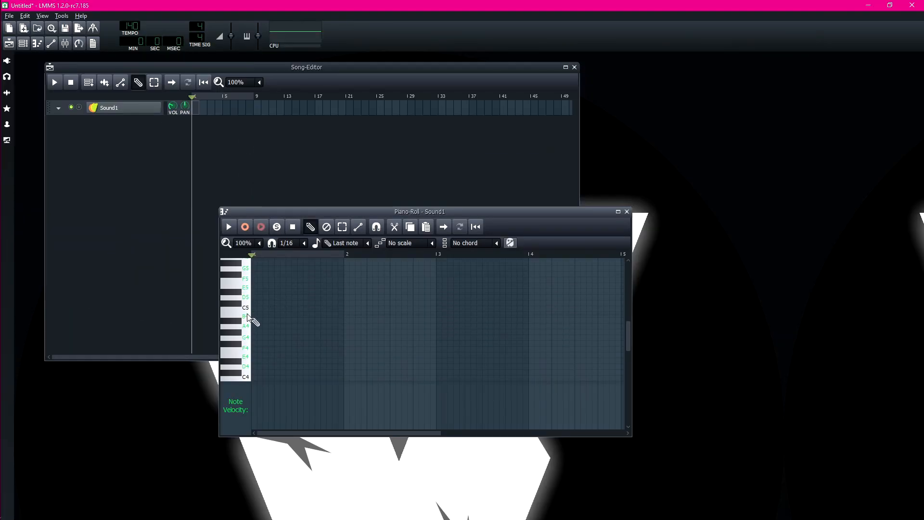
Draw a note on C4 at the start of bar 1 and raise it to C5
{"action": "scroll", "coordinate": [243, 317], "scroll_direction": "down", "scroll_amount": 2}
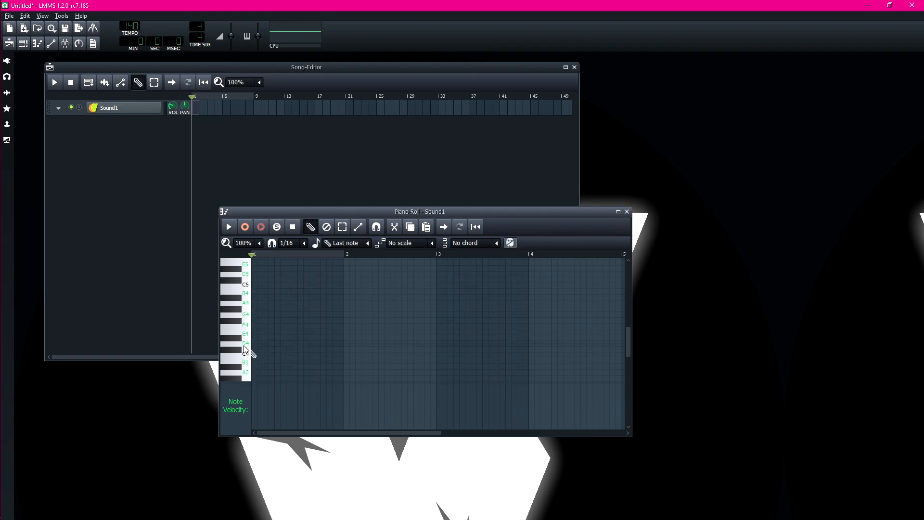
{"action": "scroll", "coordinate": [326, 332], "scroll_direction": "down", "scroll_amount": 2}
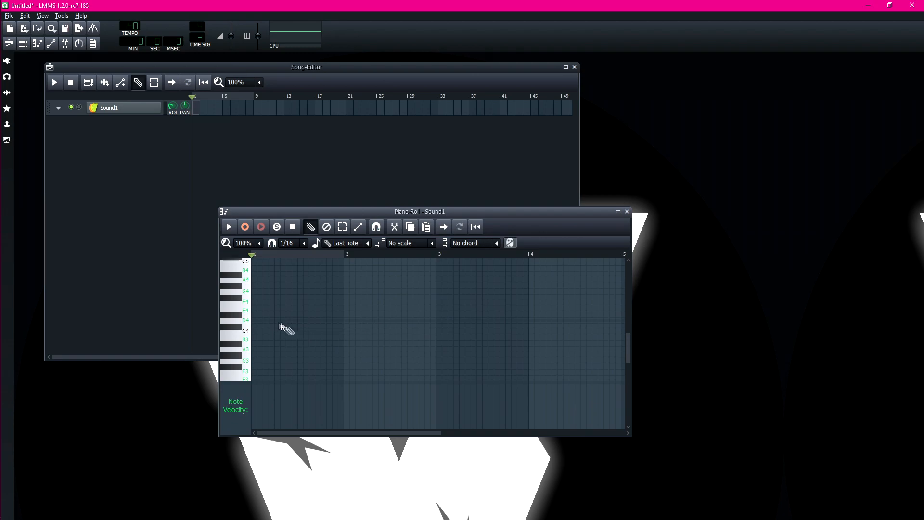
{"action": "left_click", "coordinate": [254, 332]}
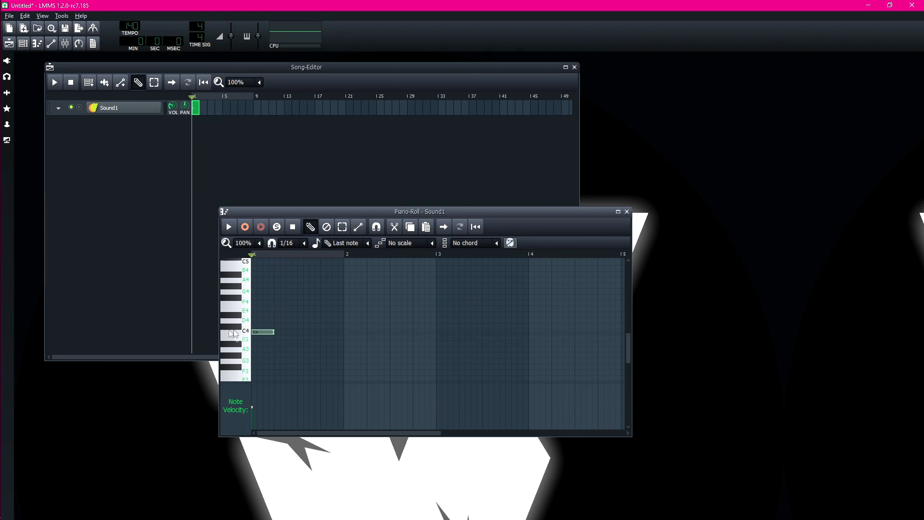
{"action": "left_click_drag", "start_coordinate": [259, 331], "coordinate": [264, 263]}
Draw three more notes in bar 1 on G5, C5 and G5, and play the pattern
{"action": "scroll", "coordinate": [314, 301], "scroll_direction": "up", "scroll_amount": 8}
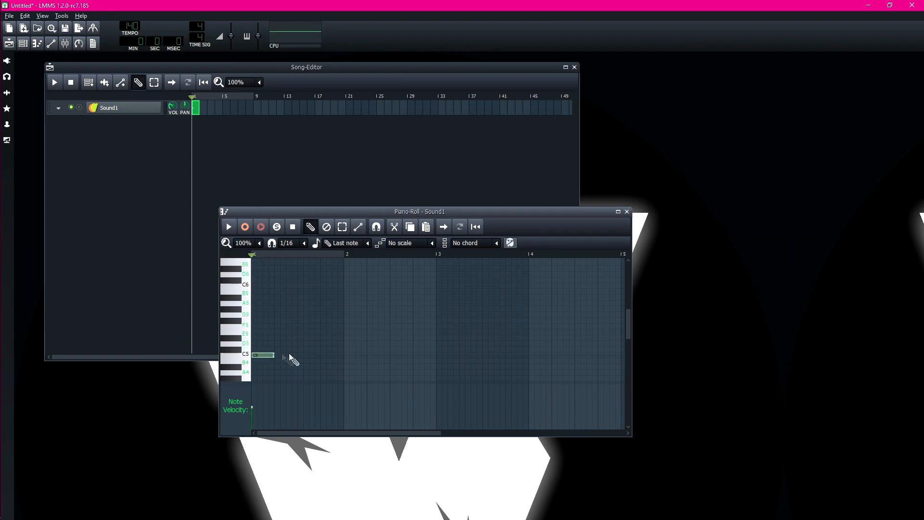
{"action": "left_click", "coordinate": [277, 315]}
{"action": "left_click", "coordinate": [301, 356]}
{"action": "left_click", "coordinate": [325, 315]}
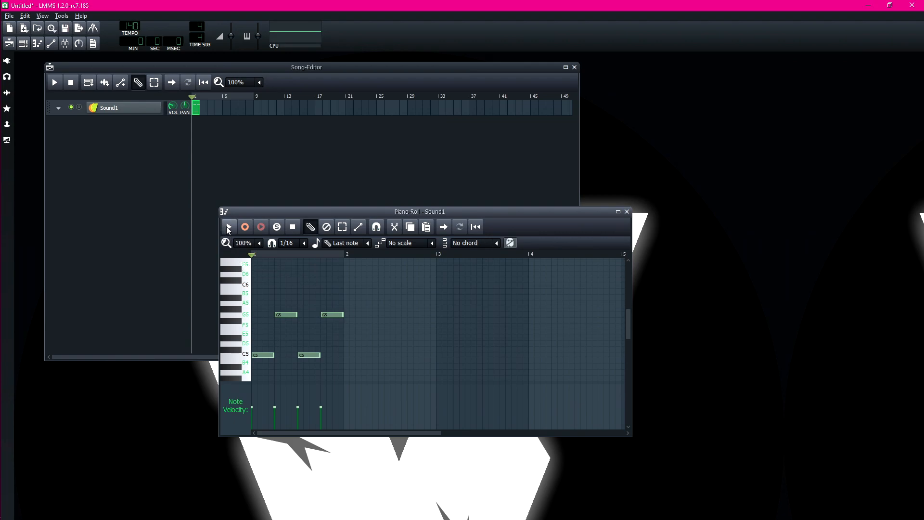
{"action": "left_click", "coordinate": [229, 226]}
{"action": "key", "text": "space"}
Delete the two G5 notes and the second C5 note, keeping only the first C5 note
{"action": "right_click", "coordinate": [289, 315]}
{"action": "right_click", "coordinate": [338, 314]}
{"action": "right_click", "coordinate": [310, 354]}
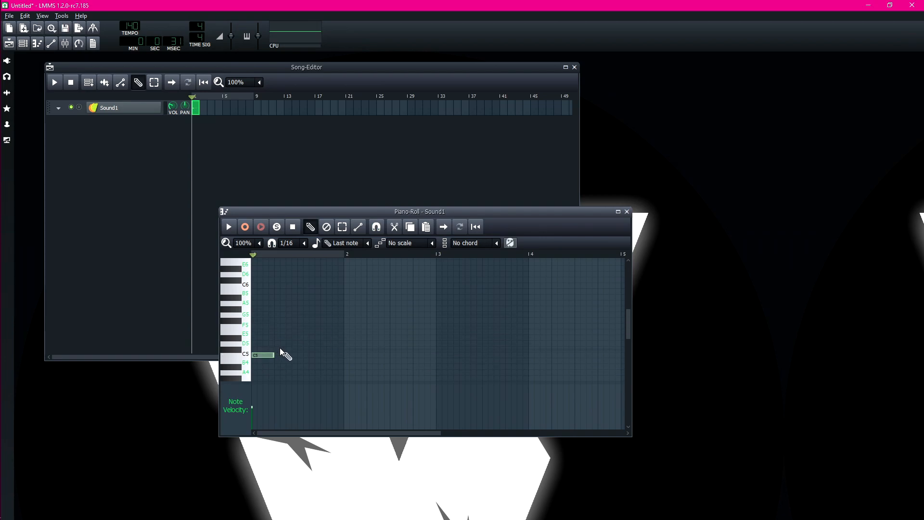
Draw the rest of the melody in short notes through bar 4 of the Sound1 pattern and close the Piano-Roll
{"action": "scroll", "coordinate": [289, 337], "scroll_direction": "down", "scroll_amount": 3}
{"action": "left_click", "coordinate": [279, 286]}
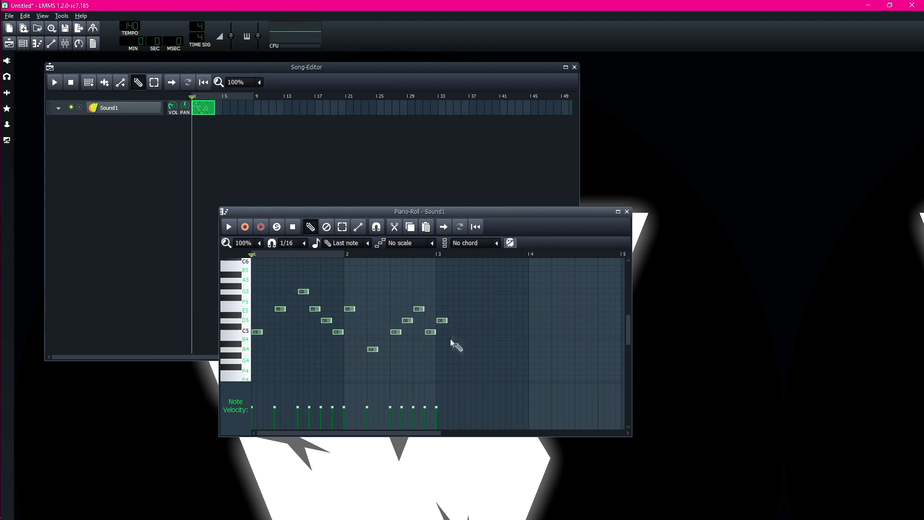
{"action": "left_click", "coordinate": [582, 310]}
{"action": "left_click", "coordinate": [627, 212]}
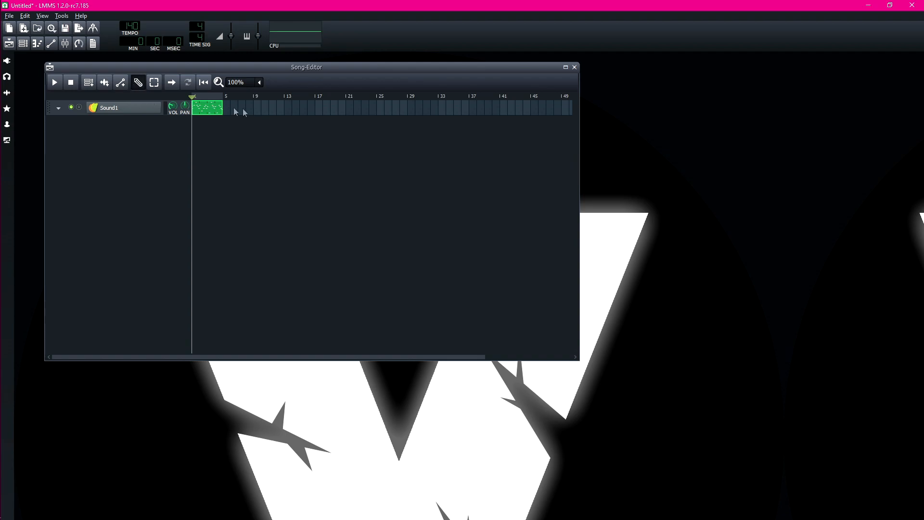
Enable looping in the Song-Editor, play the Sound1 pattern and stop playback
{"action": "left_click", "coordinate": [188, 82]}
{"action": "left_click", "coordinate": [50, 82]}
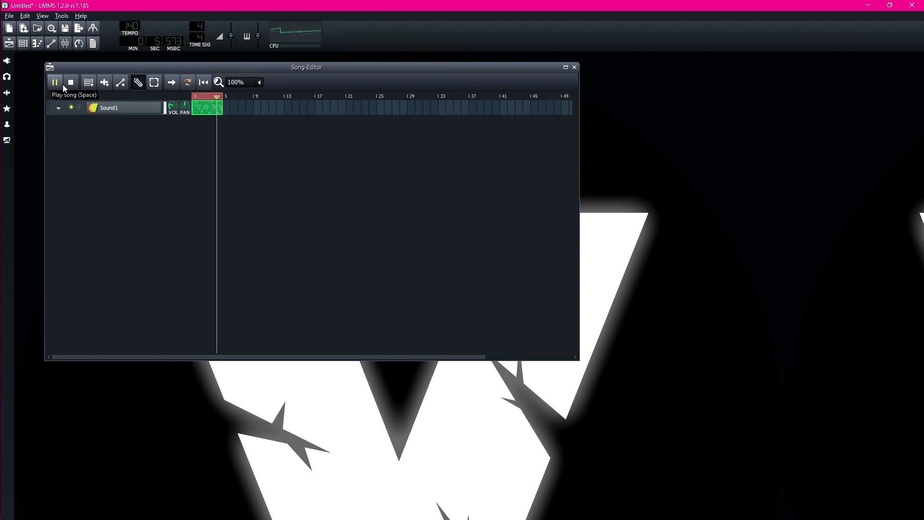
{"action": "left_click", "coordinate": [71, 83]}
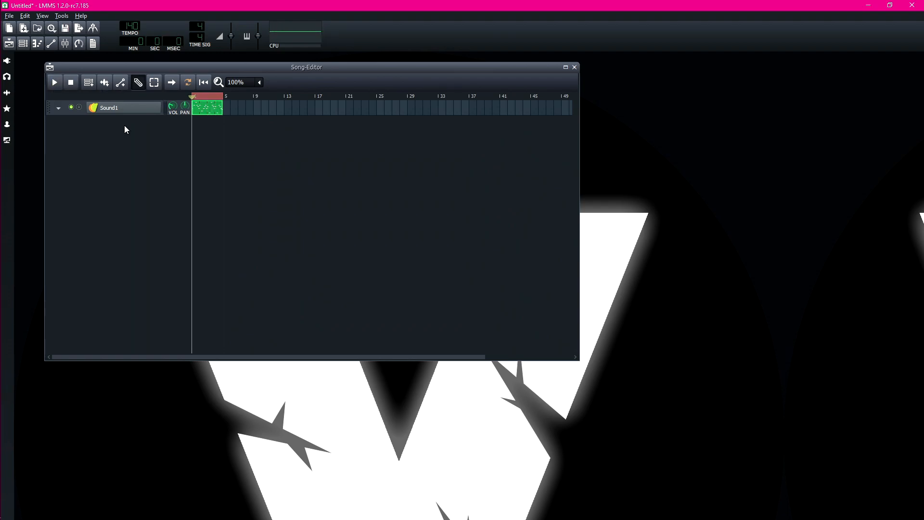
{"action": "left_click", "coordinate": [58, 108]}
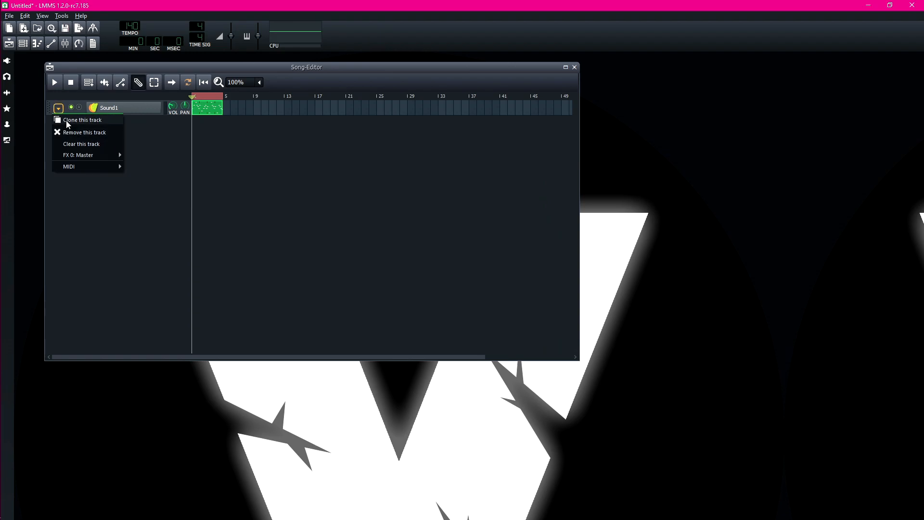
{"action": "left_click", "coordinate": [203, 137]}
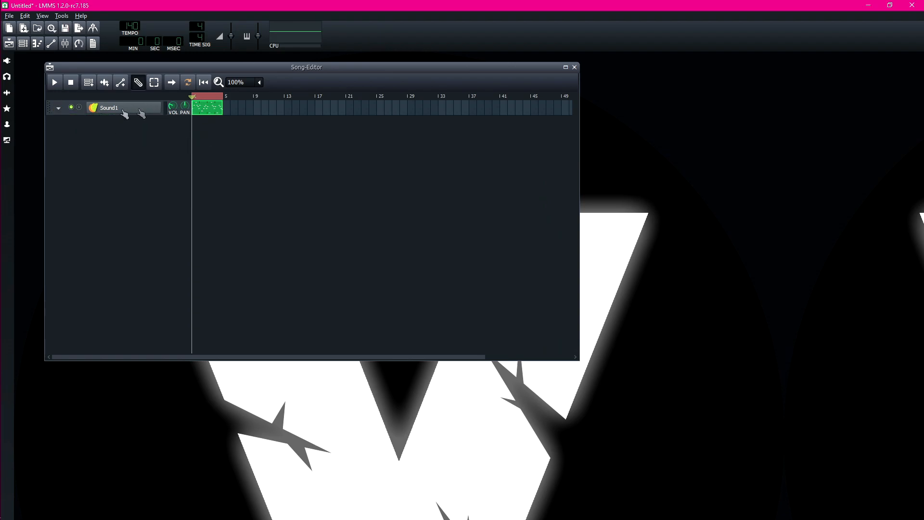
Add a second TripleOscillator instrument track below Sound1 in the Song-Editor
{"action": "left_click_drag", "start_coordinate": [168, 64], "coordinate": [327, 103]}
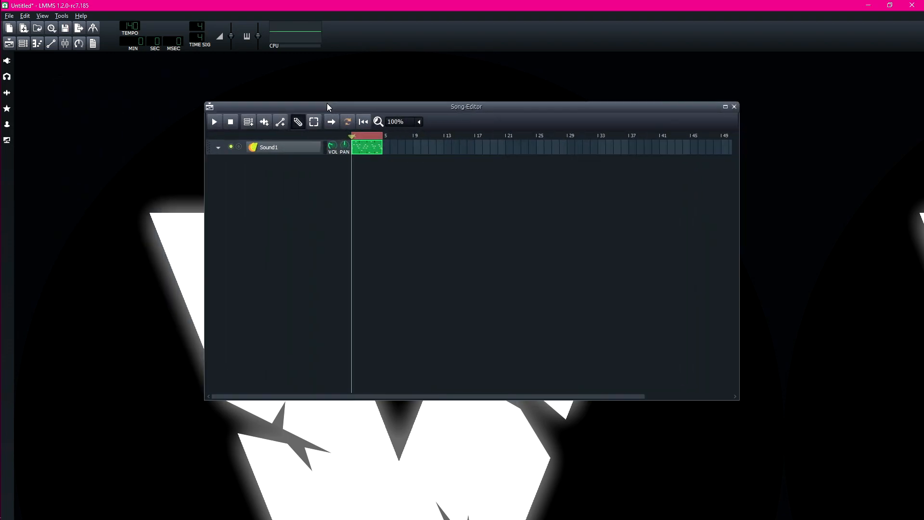
{"action": "left_click", "coordinate": [8, 61]}
{"action": "left_click_drag", "start_coordinate": [88, 306], "coordinate": [431, 181]}
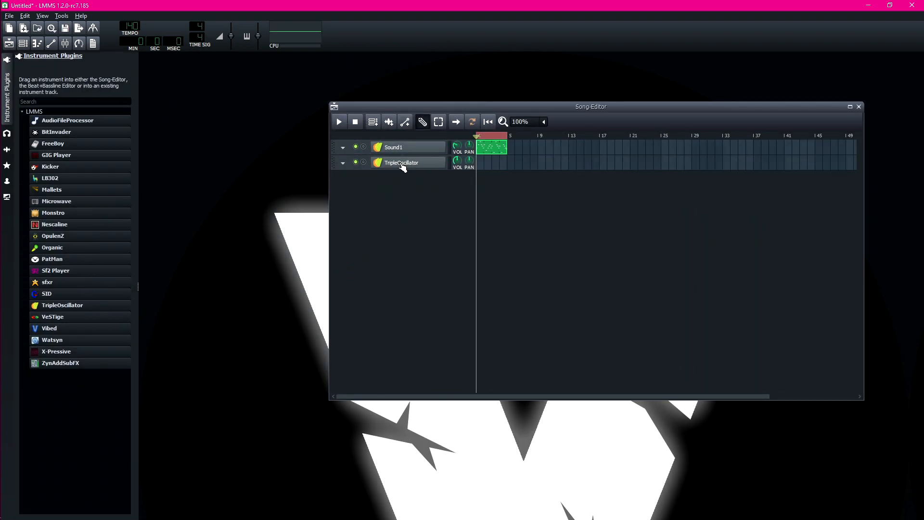
Open the new TripleOscillator track's instrument window and set OSC1, OSC2 and OSC3 to the saw wave
{"action": "left_click", "coordinate": [403, 164]}
{"action": "left_click_drag", "start_coordinate": [308, 68], "coordinate": [242, 82]}
{"action": "left_click", "coordinate": [259, 190]}
{"action": "left_click", "coordinate": [259, 216]}
{"action": "left_click", "coordinate": [260, 240]}
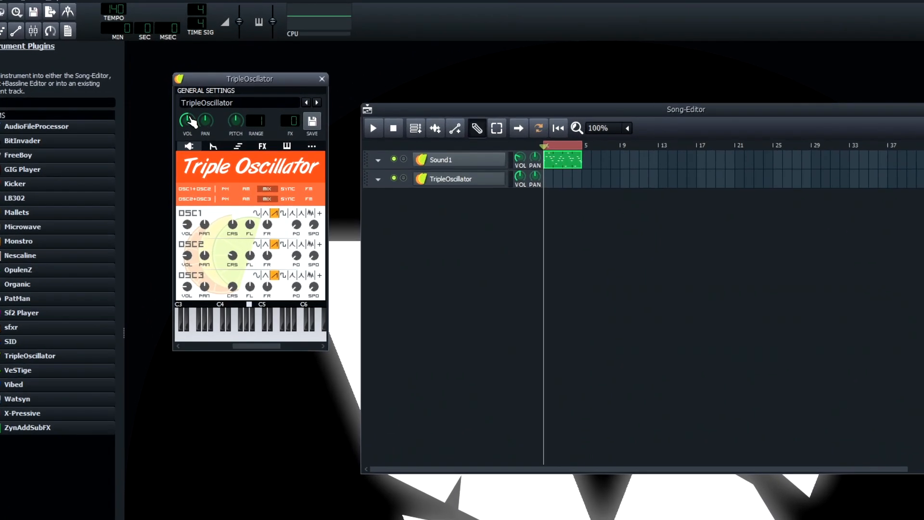
Lower the new TripleOscillator's overall volume and move its window beside the Song-Editor
{"action": "left_click_drag", "start_coordinate": [190, 116], "coordinate": [189, 124]}
{"action": "mouse_move", "coordinate": [173, 172]}
{"action": "left_mouse_down"}
{"action": "mouse_move", "coordinate": [174, 204]}
{"action": "mouse_move", "coordinate": [173, 174]}
{"action": "left_mouse_up"}
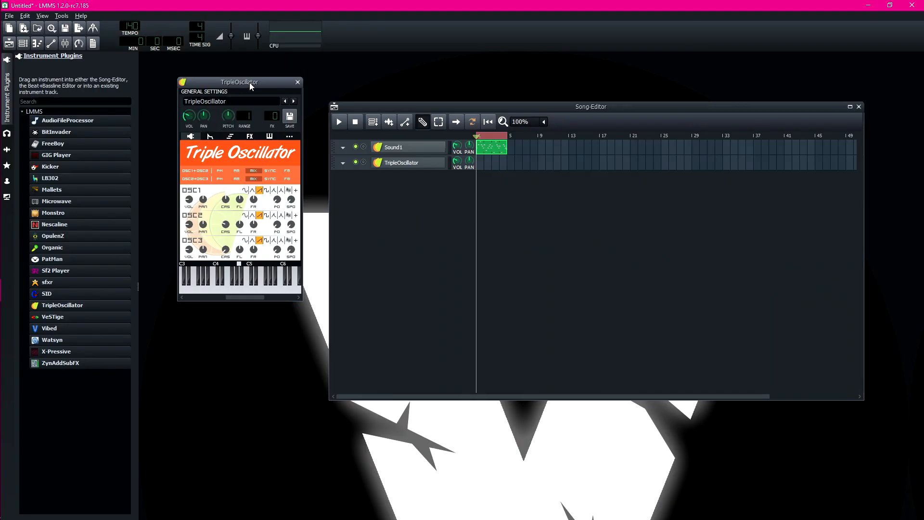
{"action": "left_click_drag", "start_coordinate": [250, 82], "coordinate": [248, 116]}
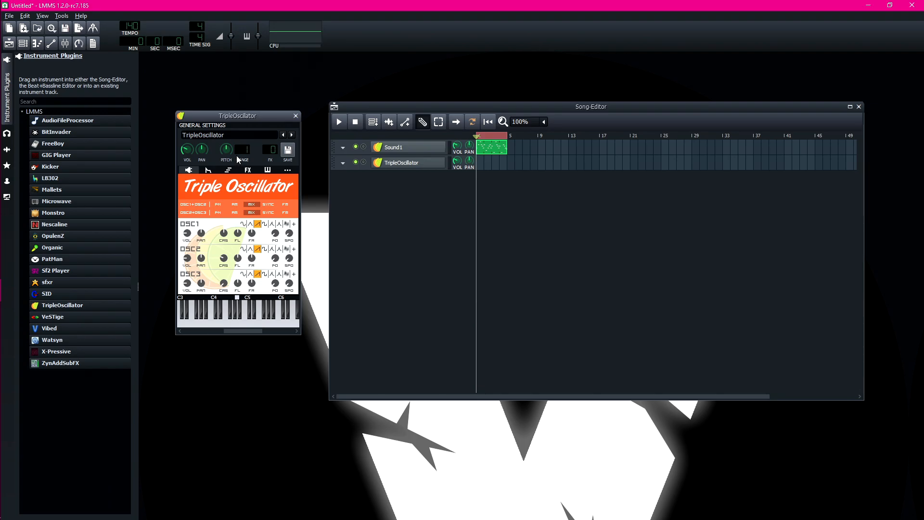
{"action": "left_click_drag", "start_coordinate": [244, 117], "coordinate": [225, 120]}
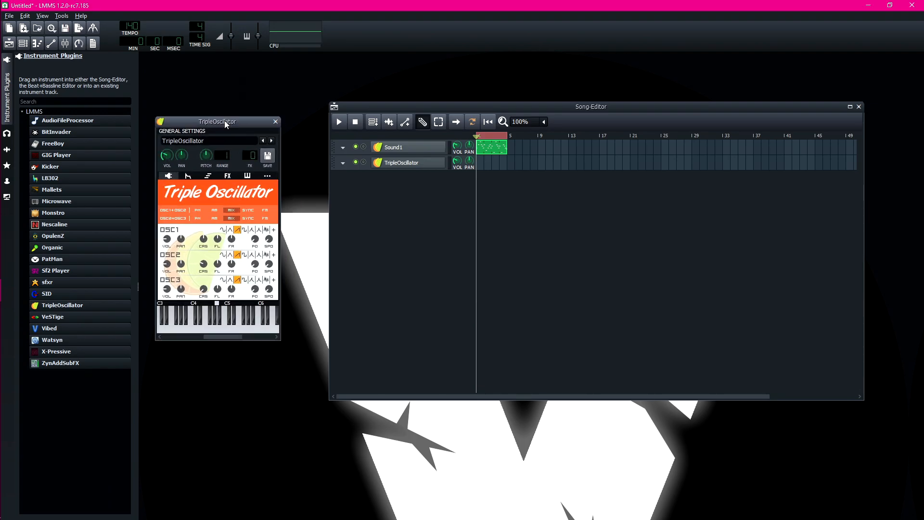
Rename the new TripleOscillator track as Sound2
{"action": "double_click", "coordinate": [412, 161]}
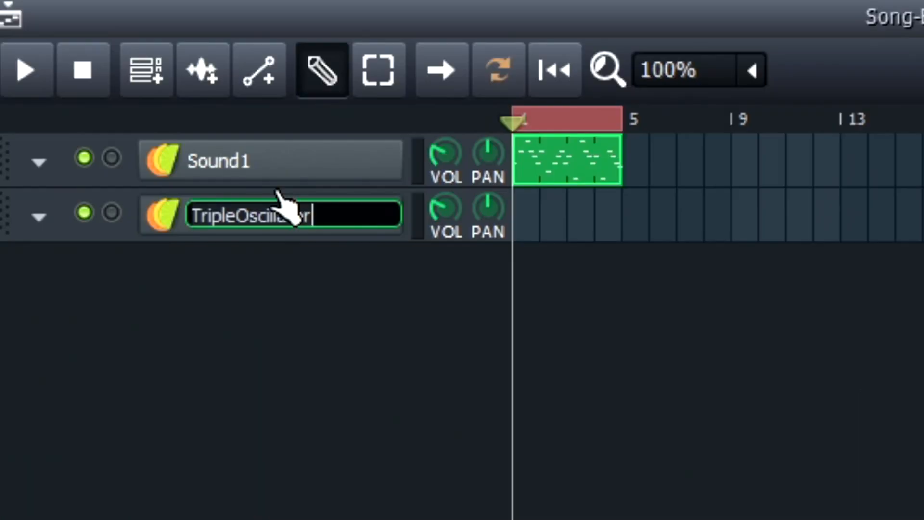
{"action": "type", "text": "Sound2"}
{"action": "key", "text": "Return"}
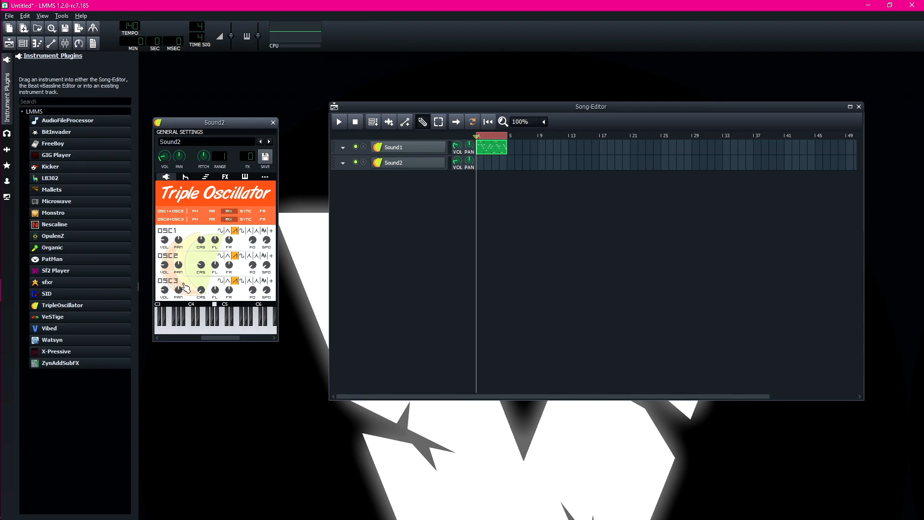
Turn OSC3's volume in Sound2 all the way down and test the sound on the instrument's keyboard
{"action": "left_click_drag", "start_coordinate": [165, 292], "coordinate": [166, 308]}
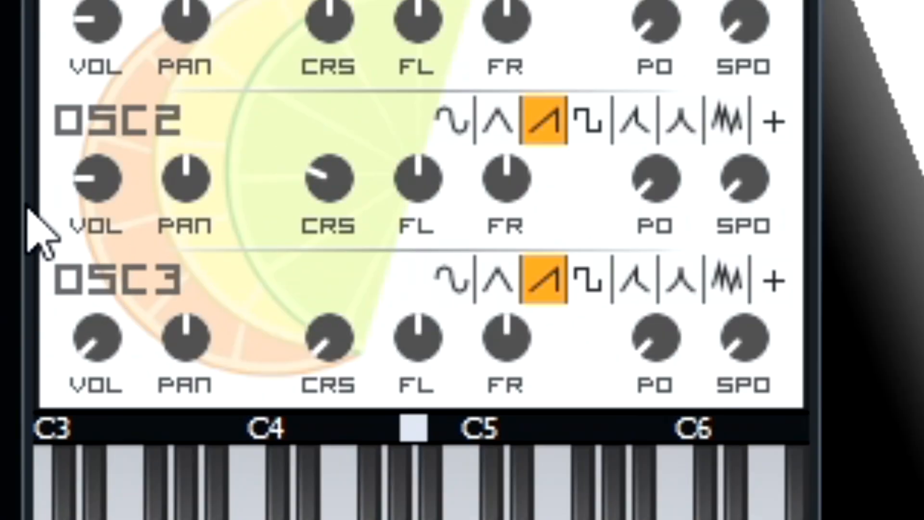
{"action": "left_click", "coordinate": [83, 357]}
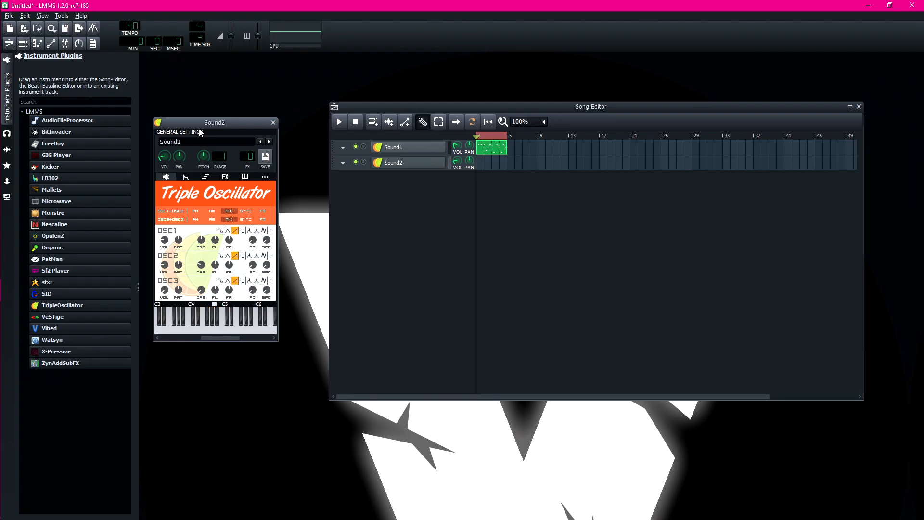
{"action": "left_click_drag", "start_coordinate": [273, 123], "coordinate": [274, 117]}
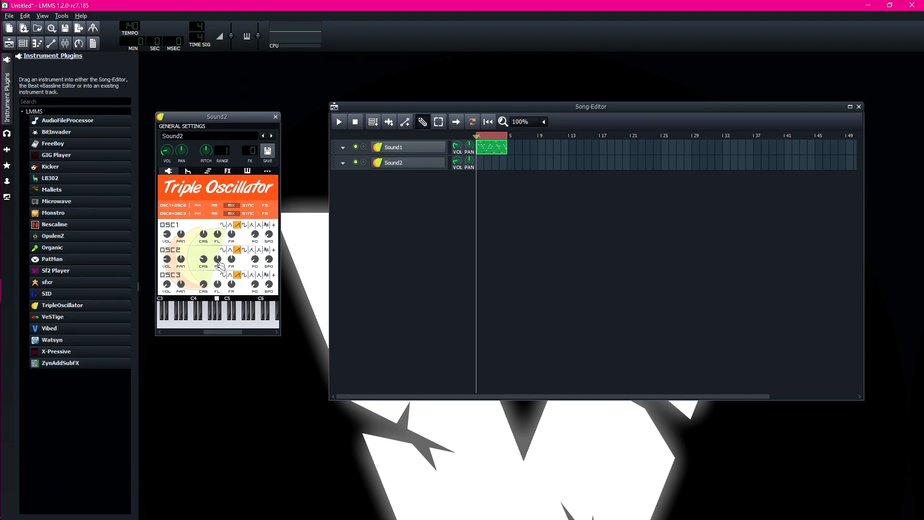
{"action": "left_click_drag", "start_coordinate": [241, 114], "coordinate": [238, 79]}
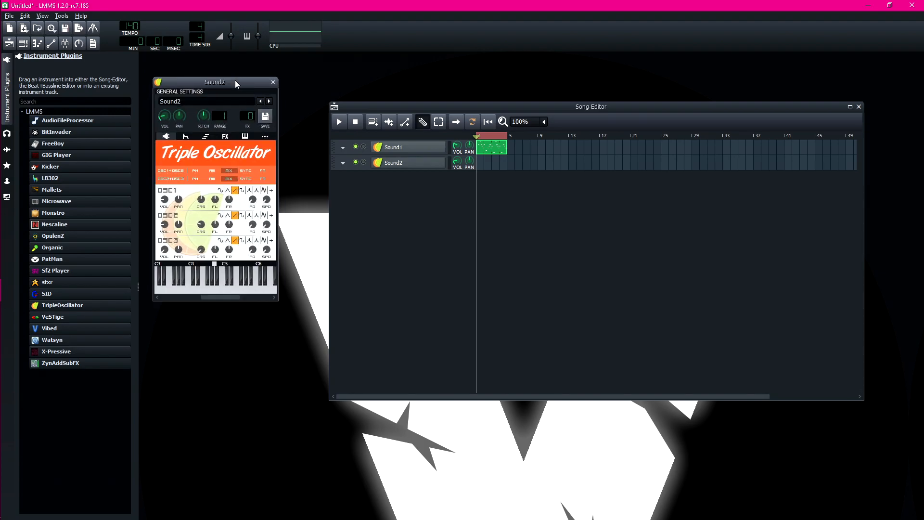
{"action": "left_click_drag", "start_coordinate": [235, 82], "coordinate": [284, 143]}
{"action": "mouse_move", "coordinate": [384, 109]}
{"action": "left_mouse_down"}
{"action": "mouse_move", "coordinate": [359, 106]}
{"action": "mouse_move", "coordinate": [374, 104]}
{"action": "left_mouse_up"}
{"action": "left_click_drag", "start_coordinate": [252, 347], "coordinate": [274, 345]}
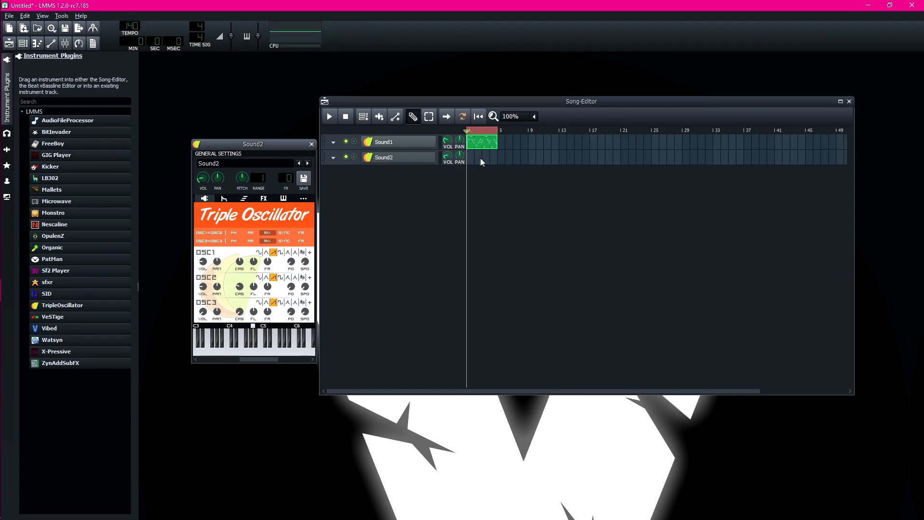
Close the instrument window, create a pattern in bar 1 of the Sound2 track and open it in the Piano-Roll
{"action": "left_click", "coordinate": [311, 144]}
{"action": "left_click", "coordinate": [471, 157]}
{"action": "double_click", "coordinate": [470, 157]}
Draw a chord of A4, C5 and E5 lasting the whole of bar 1 in the Sound2 pattern
{"action": "left_click_drag", "start_coordinate": [385, 326], "coordinate": [468, 327]}
{"action": "left_click", "coordinate": [380, 308]}
{"action": "left_click", "coordinate": [381, 285]}
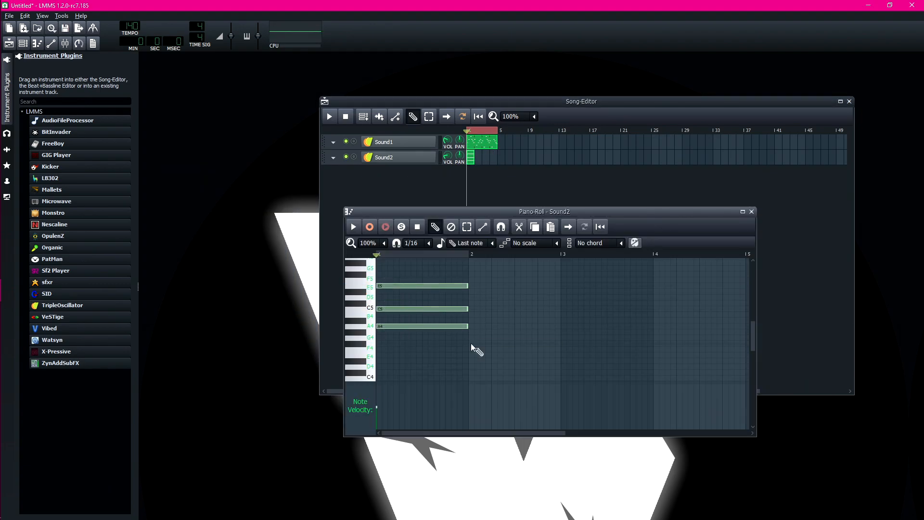
Draw a bar-long chord of F4, A4 and C5 in bar 2 of the Sound2 pattern and play the song briefly
{"action": "left_click", "coordinate": [472, 347]}
{"action": "left_click", "coordinate": [479, 326]}
{"action": "left_click", "coordinate": [474, 309]}
{"action": "left_click", "coordinate": [329, 117]}
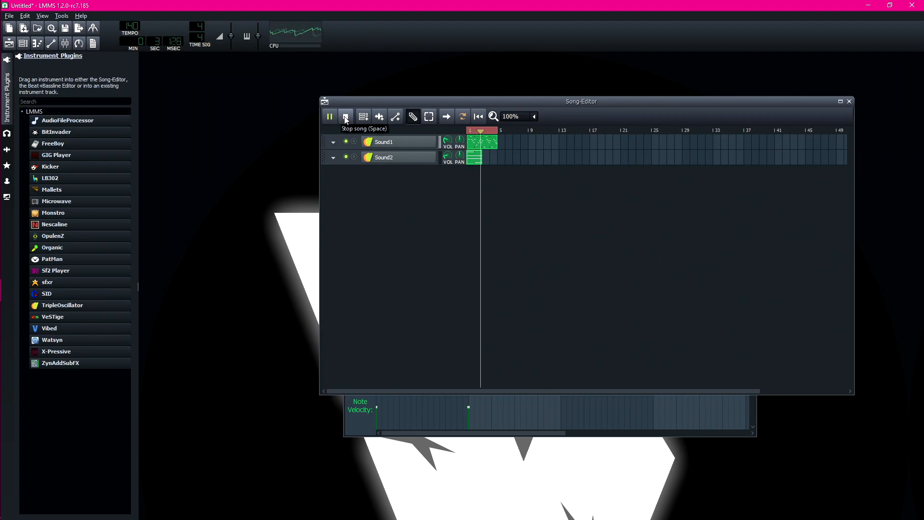
{"action": "left_click", "coordinate": [345, 117]}
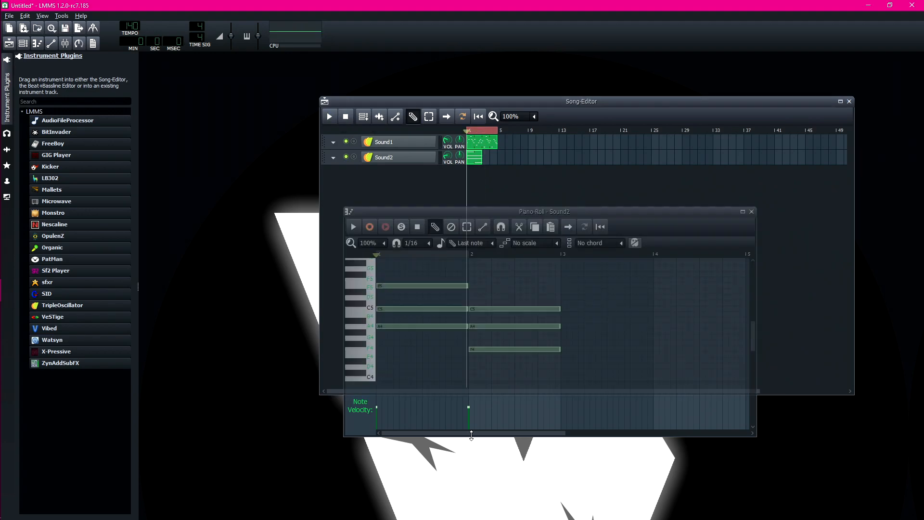
Draw a bar-long three-note chord in bar 3 of the Sound2 pattern and play the song to check it
{"action": "left_click", "coordinate": [566, 335]}
{"action": "left_click", "coordinate": [566, 309]}
{"action": "left_click", "coordinate": [567, 292]}
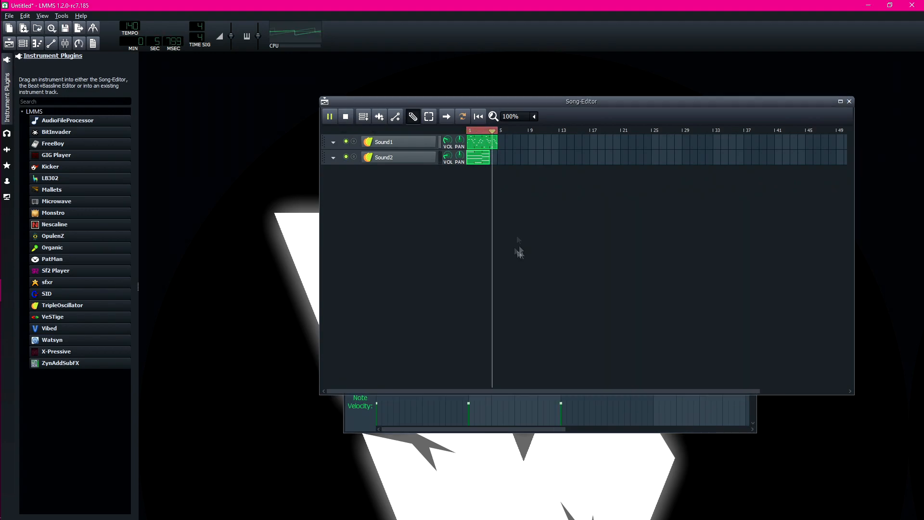
{"action": "key", "text": "space"}
{"action": "key", "text": "space"}
{"action": "key", "text": "space"}
Draw a bar-long chord in bar 4 of the Sound2 pattern and open the Sound1 pattern in the Piano-Roll
{"action": "left_click", "coordinate": [542, 406]}
{"action": "left_click_drag", "start_coordinate": [655, 340], "coordinate": [664, 294]}
{"action": "double_click", "coordinate": [476, 142]}
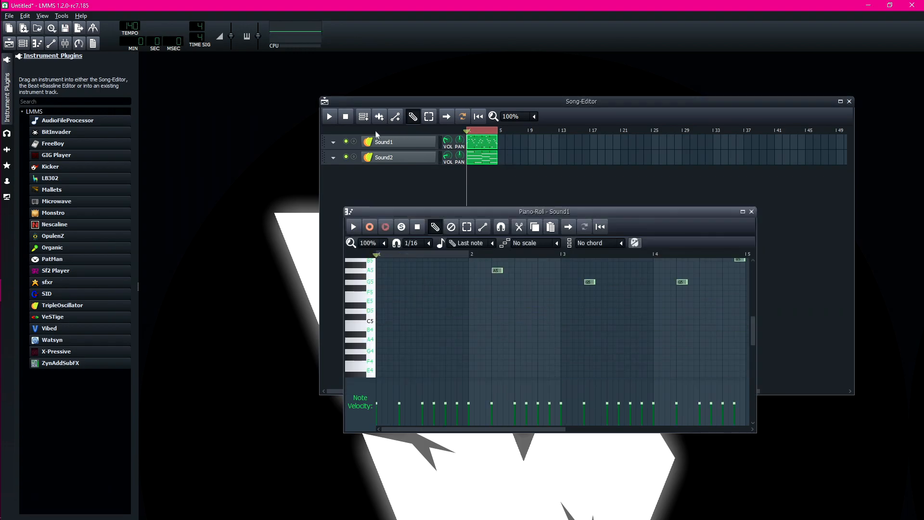
Change Sound2's OSC2 to the triangle wave, play the song to hear it and close the instrument window
{"action": "left_click", "coordinate": [384, 156]}
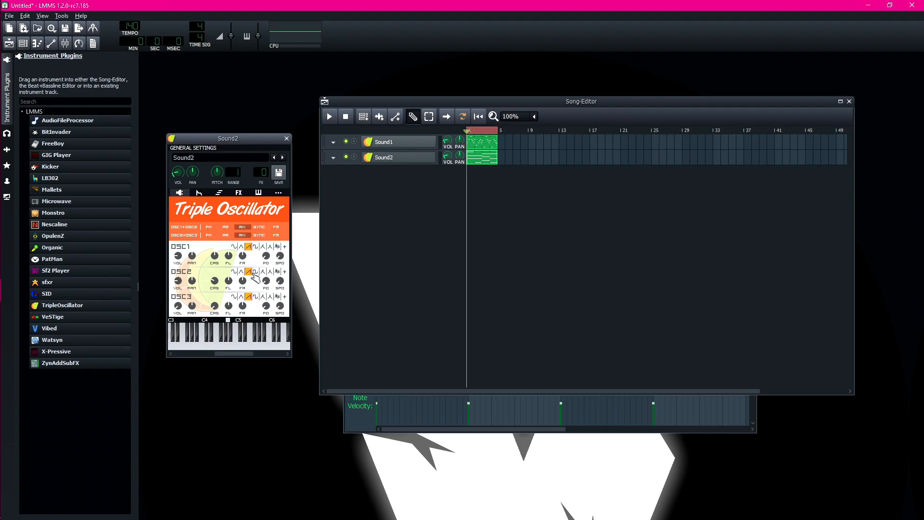
{"action": "left_click", "coordinate": [242, 271]}
{"action": "left_click_drag", "start_coordinate": [336, 101], "coordinate": [331, 157]}
{"action": "left_click", "coordinate": [329, 173]}
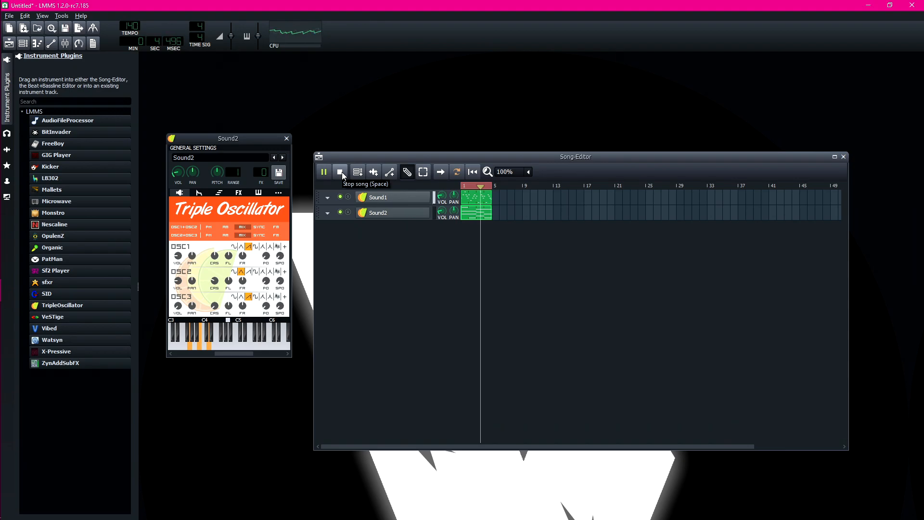
{"action": "left_click", "coordinate": [341, 172]}
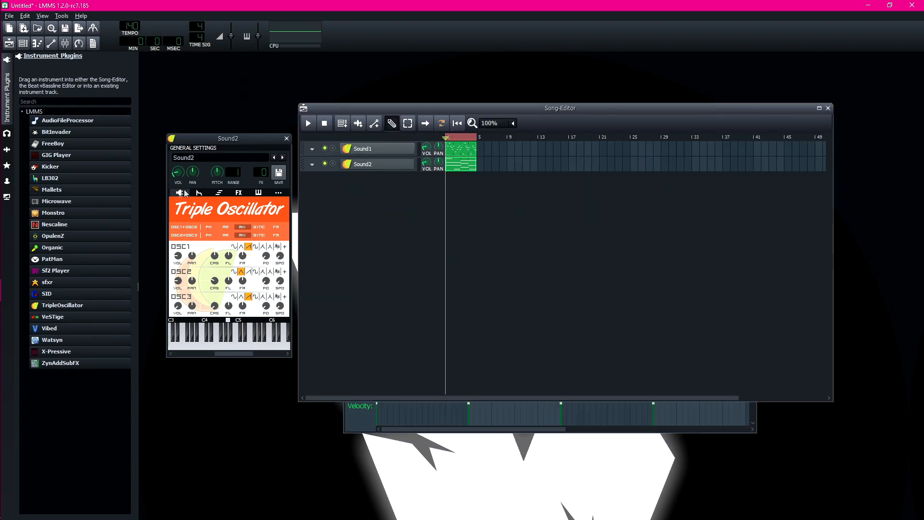
{"action": "left_click", "coordinate": [287, 138]}
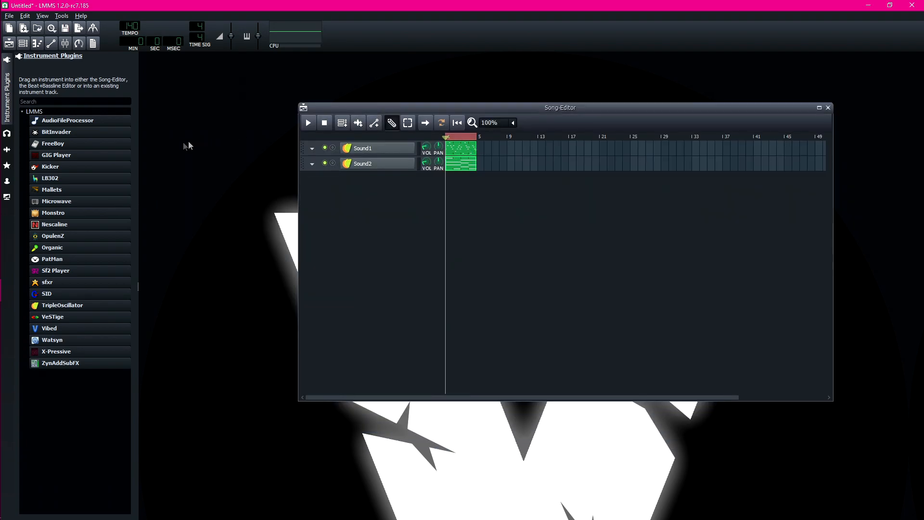
Open the drums folder in My Samples and browse its factory samples
{"action": "left_click", "coordinate": [7, 149]}
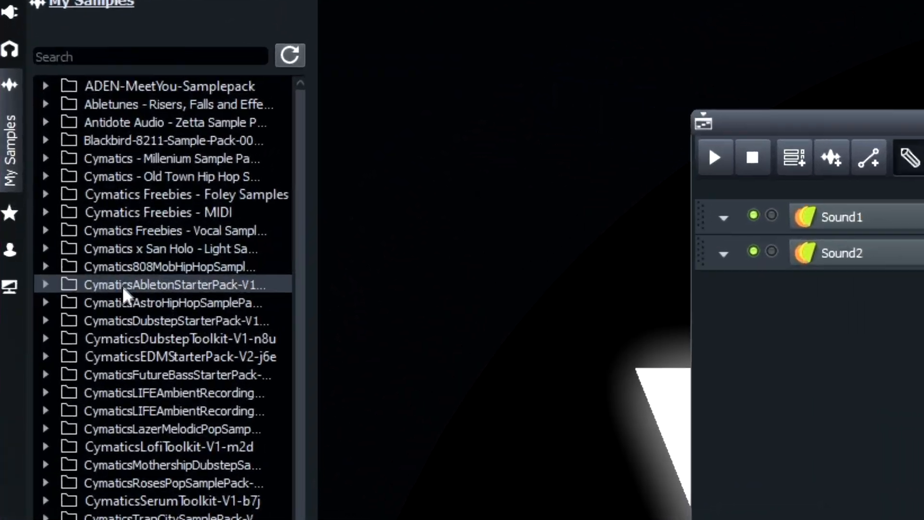
{"action": "scroll", "coordinate": [123, 288], "scroll_direction": "down", "scroll_amount": 6}
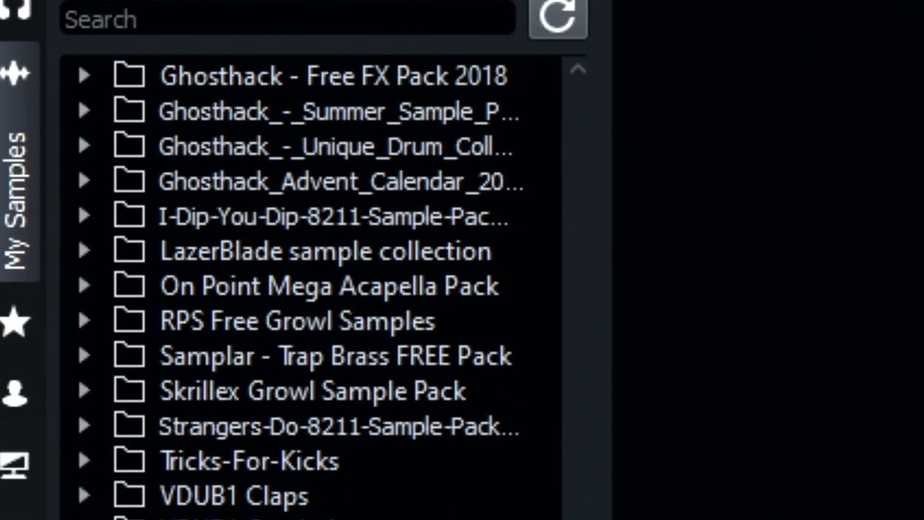
{"action": "scroll", "coordinate": [123, 287], "scroll_direction": "down", "scroll_amount": 10}
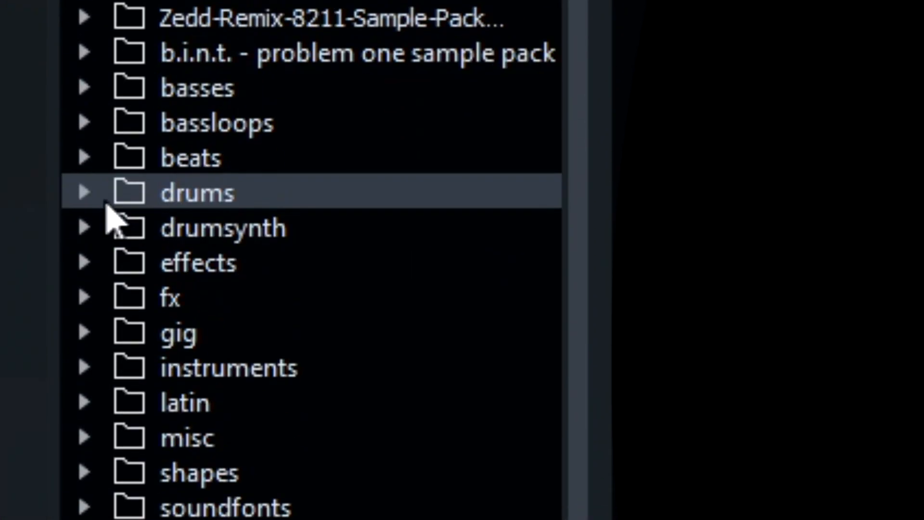
{"action": "left_click", "coordinate": [84, 193]}
{"action": "scroll", "coordinate": [347, 161], "scroll_direction": "down", "scroll_amount": 3}
{"action": "scroll", "coordinate": [351, 124], "scroll_direction": "down", "scroll_amount": 6}
{"action": "scroll", "coordinate": [351, 124], "scroll_direction": "up", "scroll_amount": 8}
Preview bassdrum01.ogg and add Kick 2.wav as a new track in the Song-Editor
{"action": "left_click", "coordinate": [207, 468]}
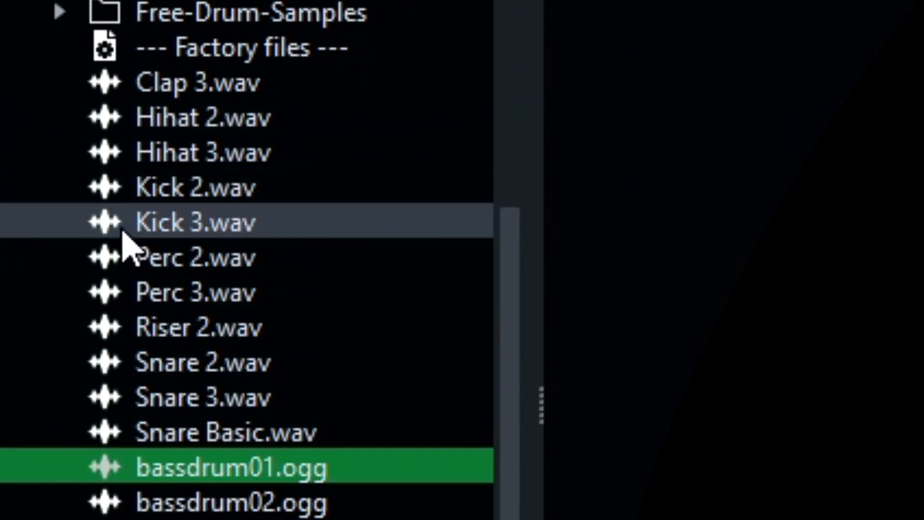
{"action": "left_click", "coordinate": [136, 200]}
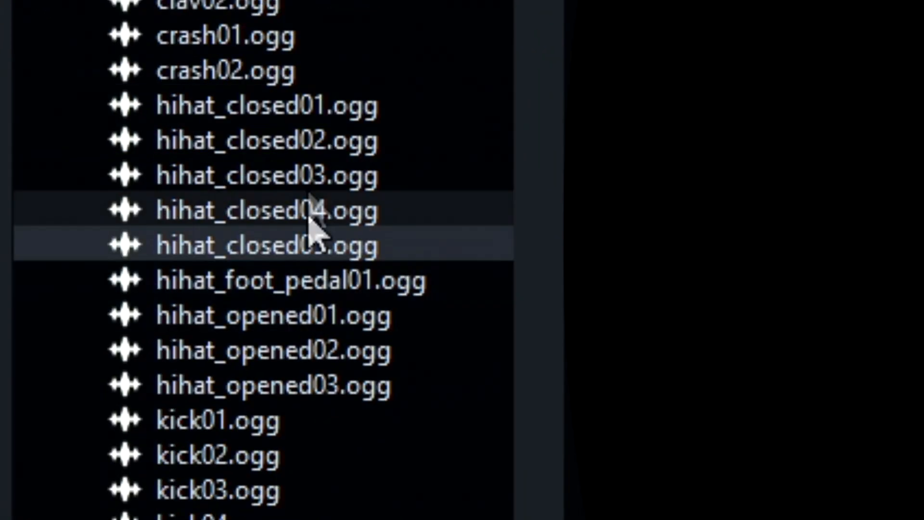
Preview the closed hi-hat samples 02 and 01 and add hihat_closed01.ogg as a new track in the Song-Editor
{"action": "left_click", "coordinate": [310, 140]}
{"action": "left_click", "coordinate": [308, 108]}
{"action": "left_click_drag", "start_coordinate": [308, 108], "coordinate": [923, 0]}
Find the snare samples in My Samples and add snare04.ogg as a new track in the Song-Editor
{"action": "scroll", "coordinate": [301, 72], "scroll_direction": "down", "scroll_amount": 3}
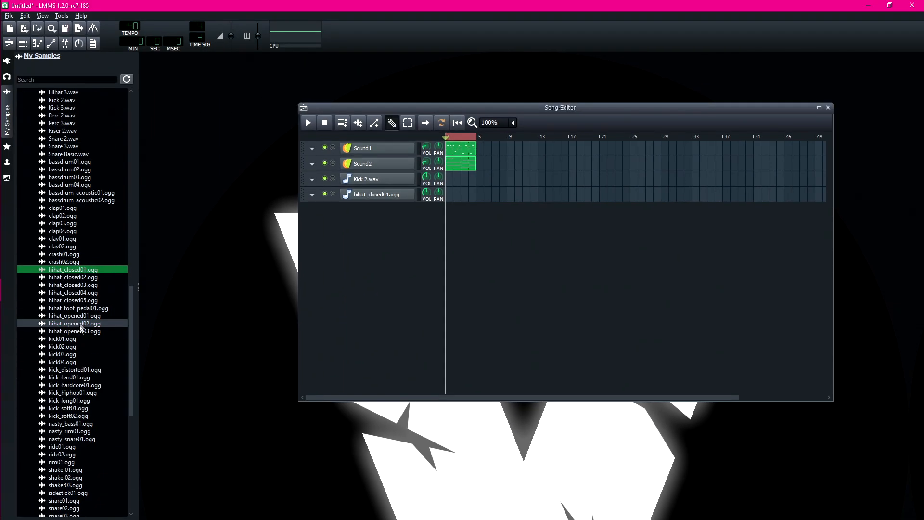
{"action": "scroll", "coordinate": [81, 329], "scroll_direction": "down", "scroll_amount": 6}
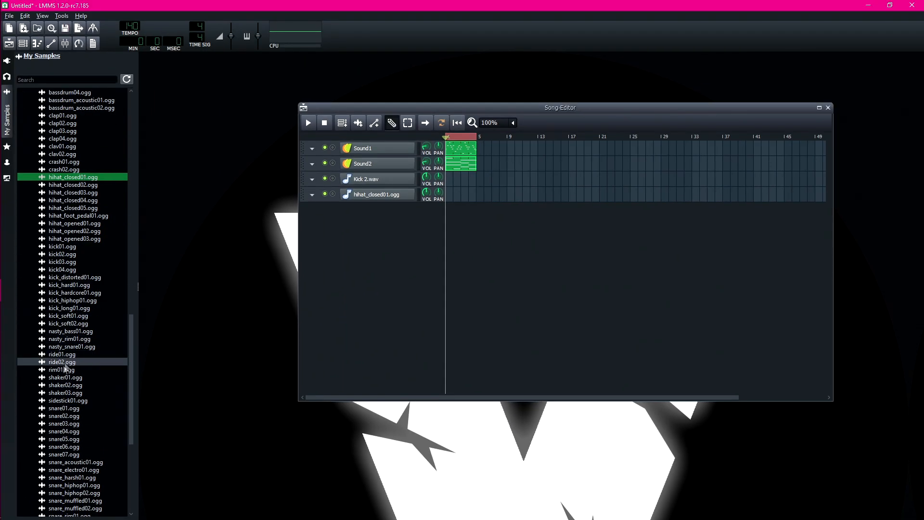
{"action": "left_click", "coordinate": [69, 337]}
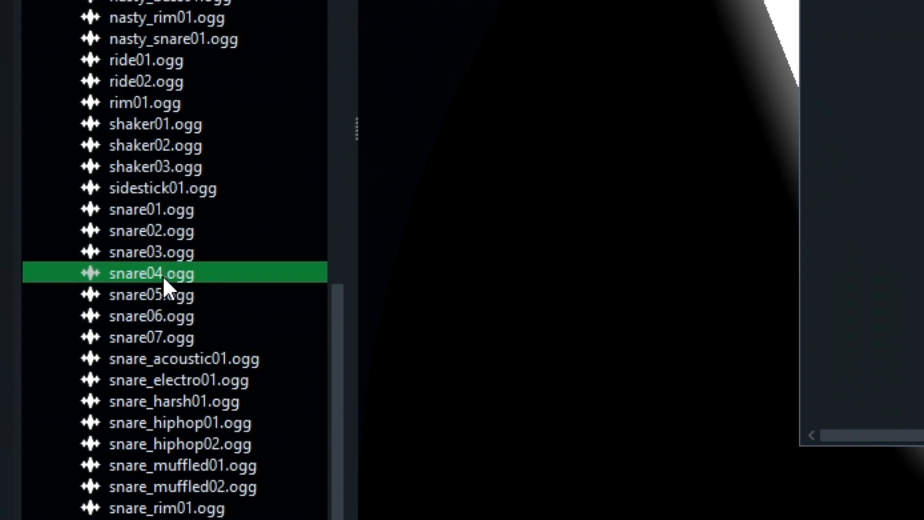
{"action": "left_click_drag", "start_coordinate": [163, 276], "coordinate": [923, 0]}
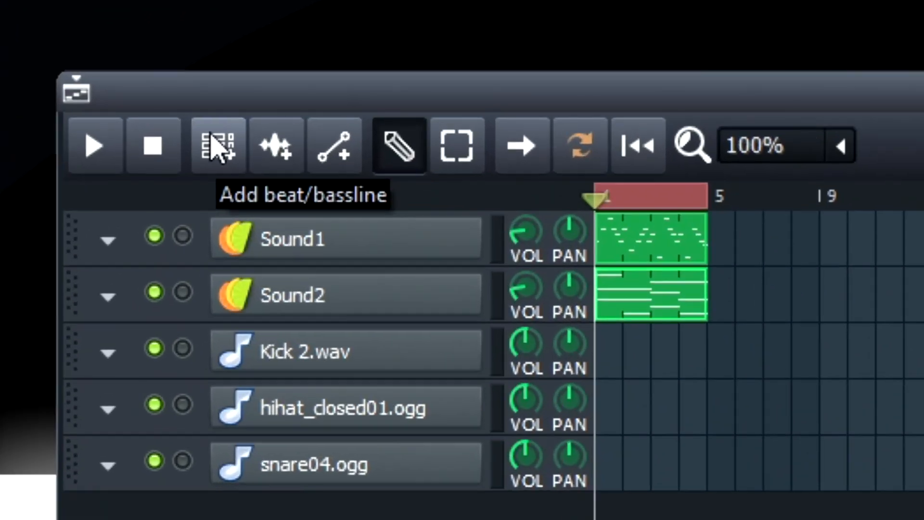
Add a beat/bassline track to the song and place its opened editor below the track list
{"action": "left_click", "coordinate": [215, 147]}
{"action": "left_click", "coordinate": [369, 225]}
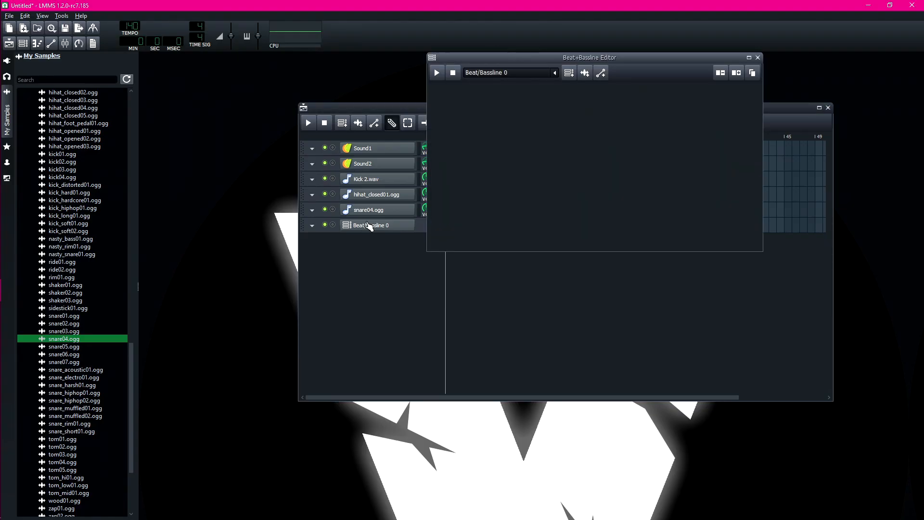
{"action": "left_click_drag", "start_coordinate": [494, 61], "coordinate": [357, 301]}
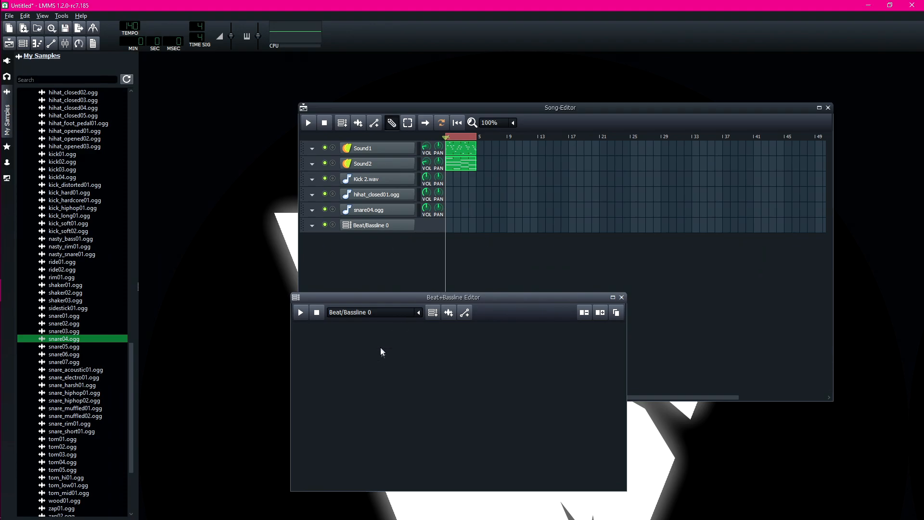
{"action": "left_click_drag", "start_coordinate": [436, 301], "coordinate": [474, 258]}
{"action": "left_click_drag", "start_coordinate": [383, 253], "coordinate": [348, 260]}
Add snare04.ogg, hihat_closed01.ogg and Kick 2.wav to the Beat+Bassline Editor, ordered as kick, hi-hat and snare
{"action": "left_click_drag", "start_coordinate": [65, 339], "coordinate": [313, 350]}
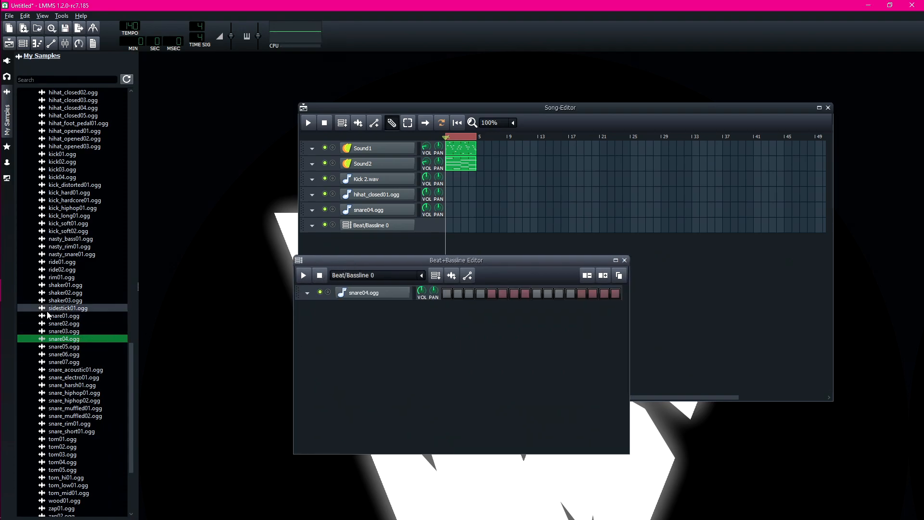
{"action": "scroll", "coordinate": [67, 299], "scroll_direction": "up", "scroll_amount": 4}
{"action": "scroll", "coordinate": [67, 299], "scroll_direction": "up", "scroll_amount": 4}
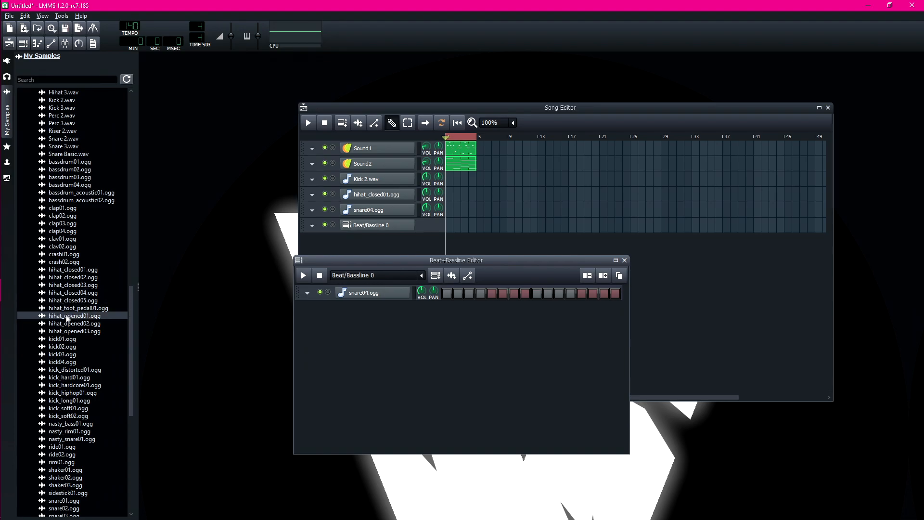
{"action": "left_click_drag", "start_coordinate": [72, 269], "coordinate": [360, 310]}
{"action": "scroll", "coordinate": [81, 258], "scroll_direction": "up", "scroll_amount": 3}
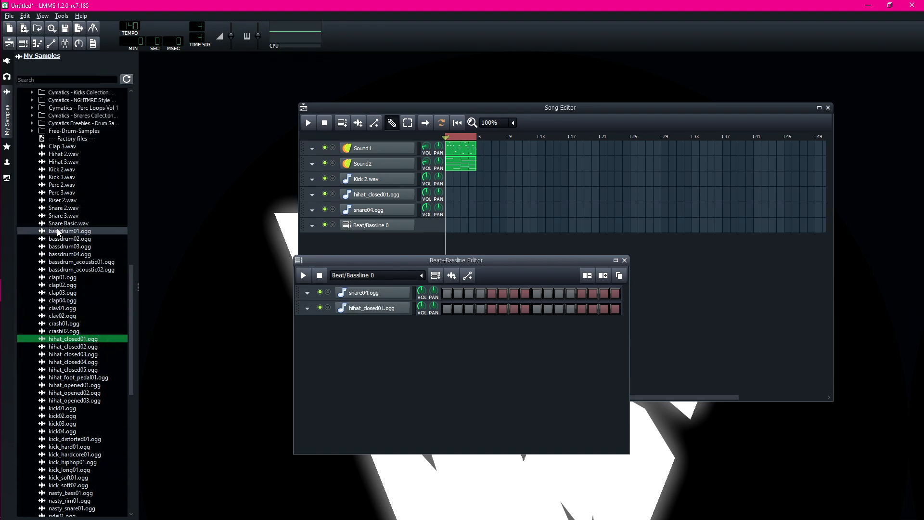
{"action": "left_click_drag", "start_coordinate": [62, 170], "coordinate": [330, 337]}
{"action": "left_click_drag", "start_coordinate": [431, 263], "coordinate": [369, 309]}
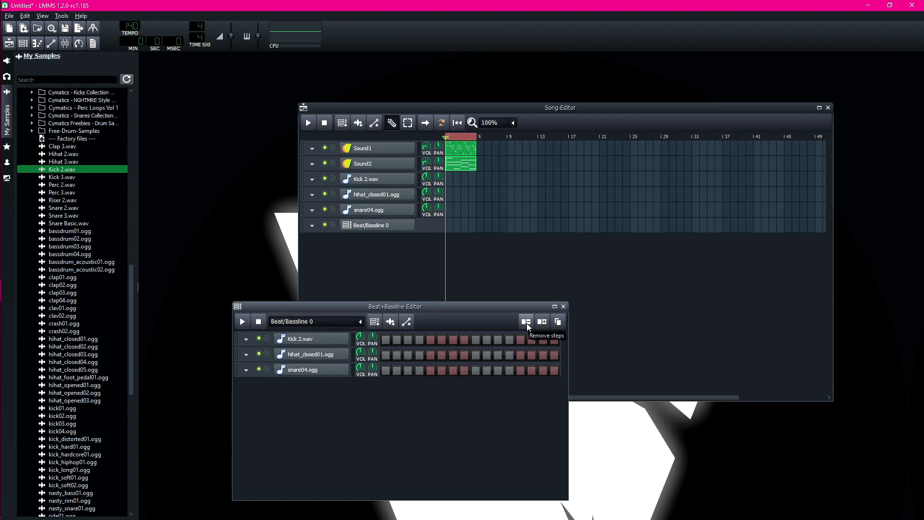
Program the beat with the kick on steps 1 and 9, snare on 5 and 13, and hi-hat on 3, 7, 11 and 15
{"action": "left_click_drag", "start_coordinate": [519, 308], "coordinate": [673, 259]}
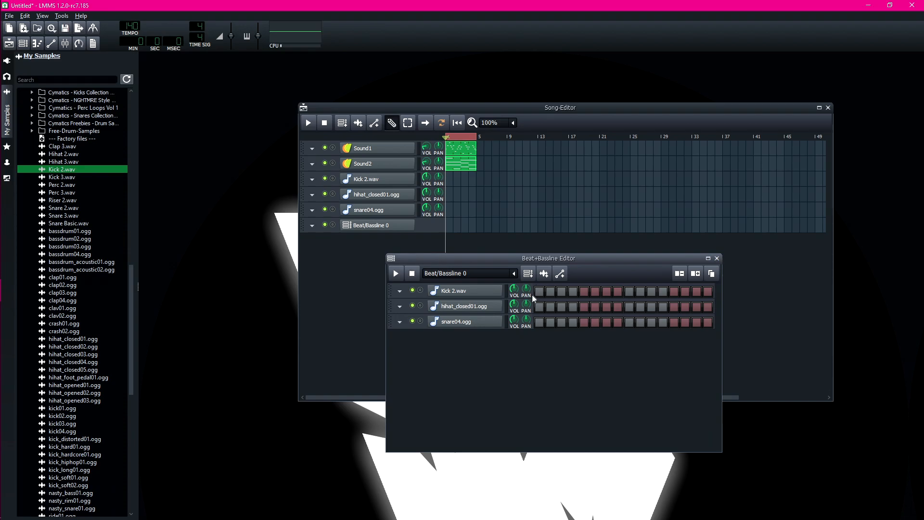
{"action": "left_click_drag", "start_coordinate": [480, 259], "coordinate": [330, 296]}
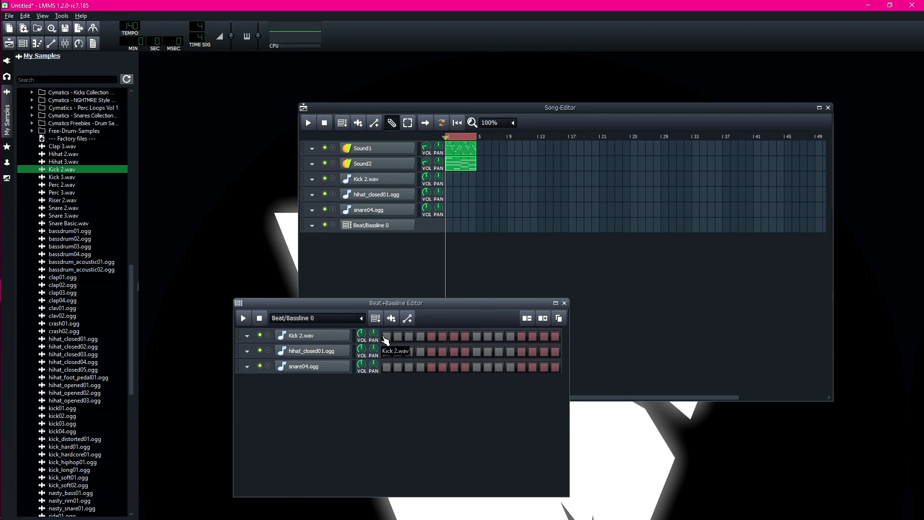
{"action": "left_click", "coordinate": [387, 336]}
{"action": "left_click", "coordinate": [431, 366]}
{"action": "left_click", "coordinate": [477, 335]}
{"action": "left_click", "coordinate": [521, 367]}
{"action": "left_click", "coordinate": [499, 351]}
{"action": "left_click", "coordinate": [454, 351]}
{"action": "left_click", "coordinate": [408, 351]}
{"action": "left_click", "coordinate": [544, 352]}
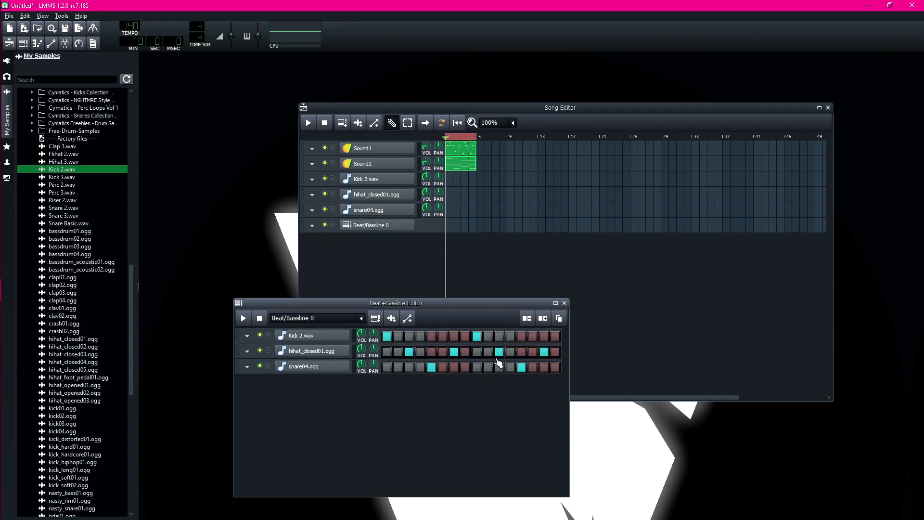
Play the drum beat to hear it, stop playback and close the Beat+Bassline Editor
{"action": "left_click", "coordinate": [247, 320]}
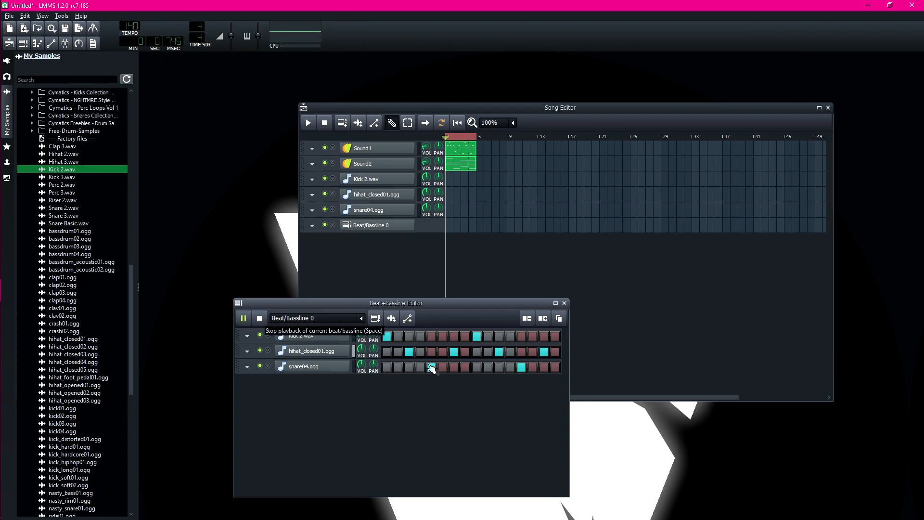
{"action": "left_click", "coordinate": [260, 318]}
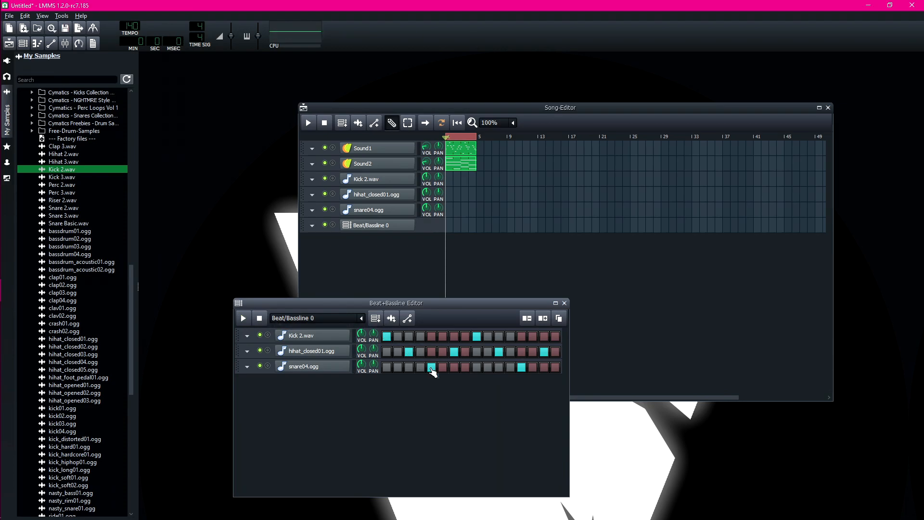
{"action": "left_click", "coordinate": [564, 303]}
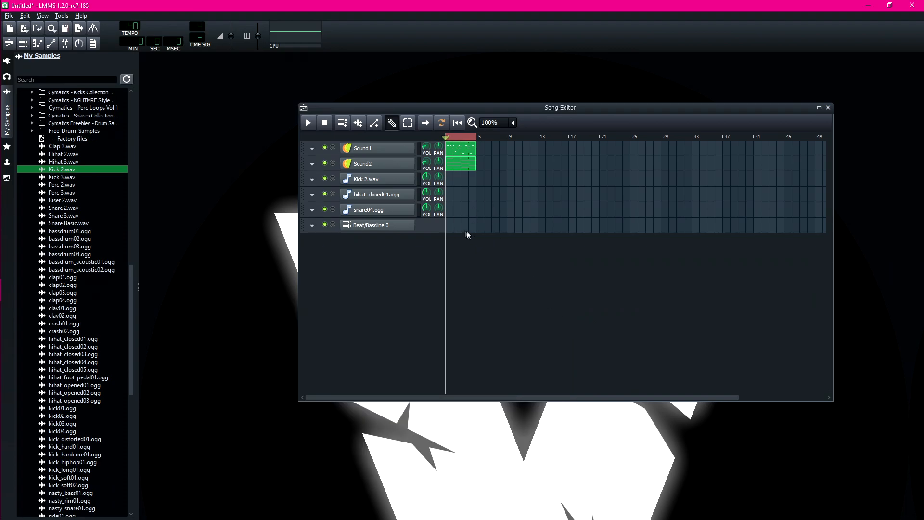
Place a Beat/Bassline 0 block at bar 1, extend it over four bars and play the song to hear it
{"action": "left_click", "coordinate": [449, 225]}
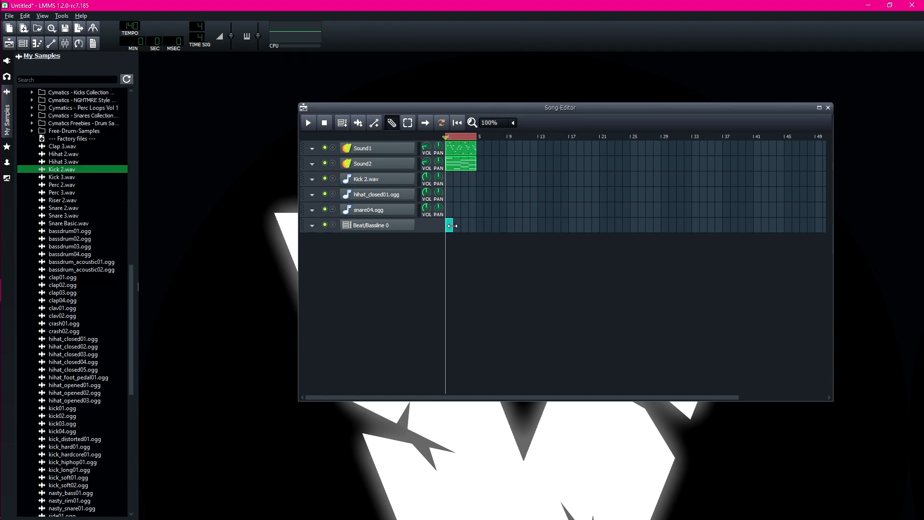
{"action": "left_click_drag", "start_coordinate": [452, 224], "coordinate": [476, 224]}
{"action": "key", "text": "space"}
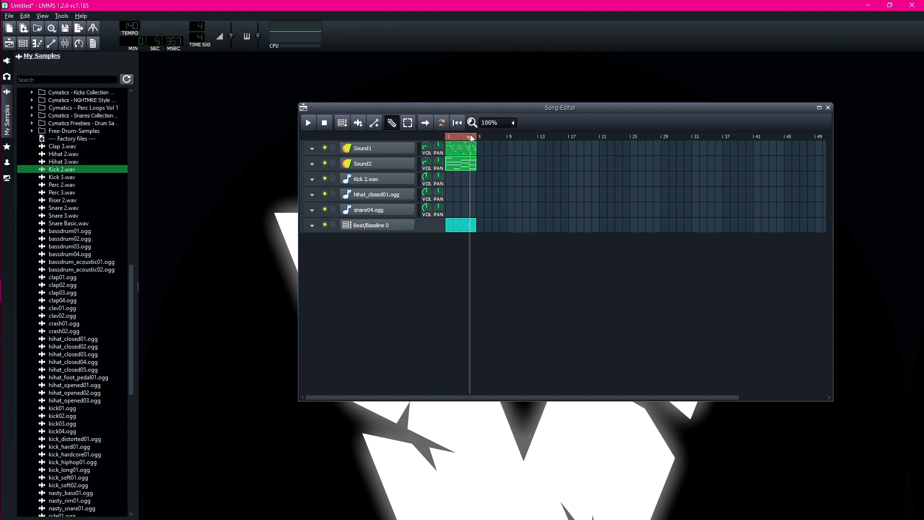
{"action": "key", "text": "space"}
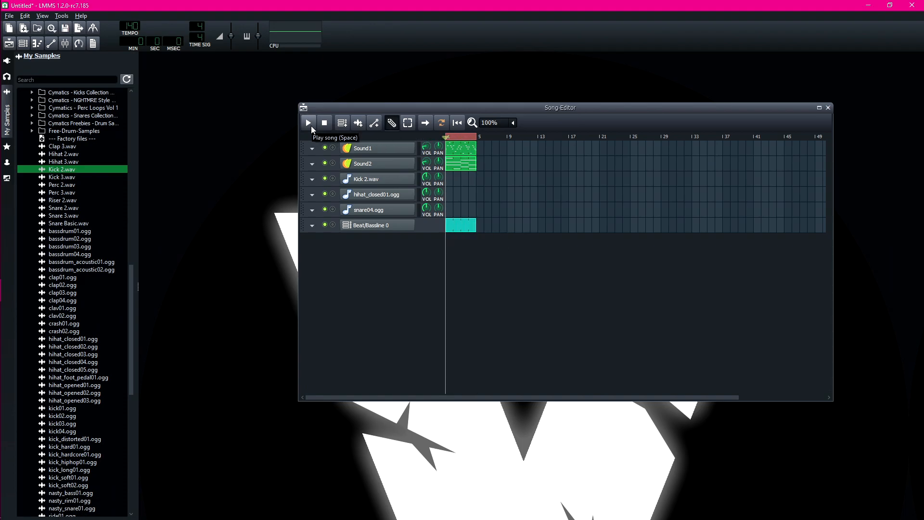
{"action": "left_click", "coordinate": [311, 125]}
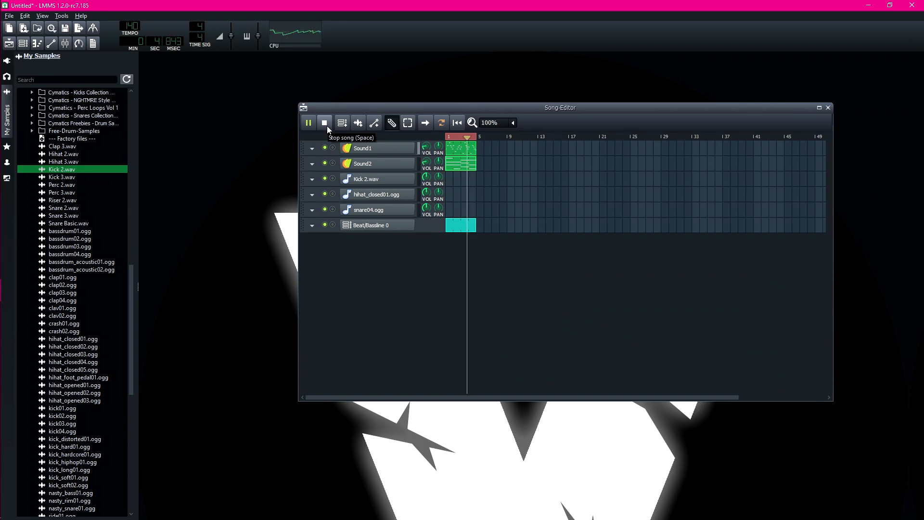
{"action": "left_click", "coordinate": [324, 123]}
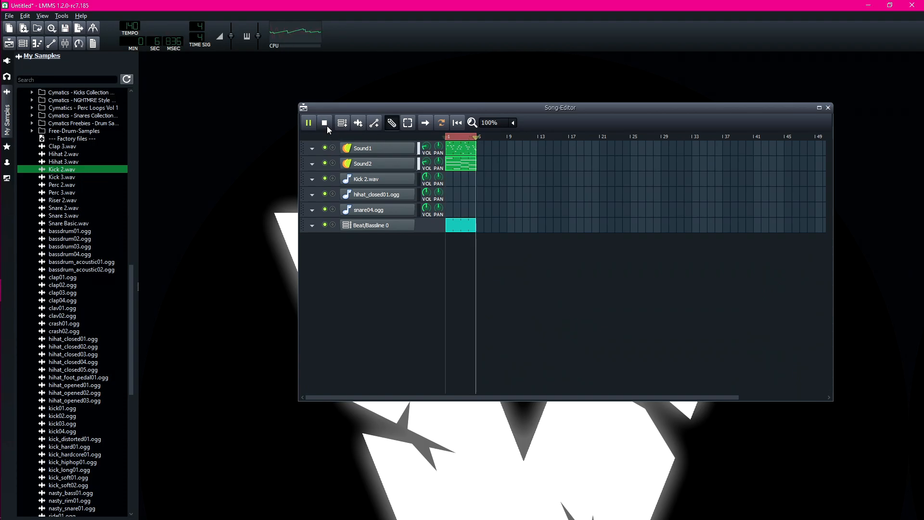
Open the Sound2 instrument window on its effects chain and move it clear of the Song-Editor
{"action": "left_click", "coordinate": [365, 166]}
{"action": "left_click", "coordinate": [239, 192]}
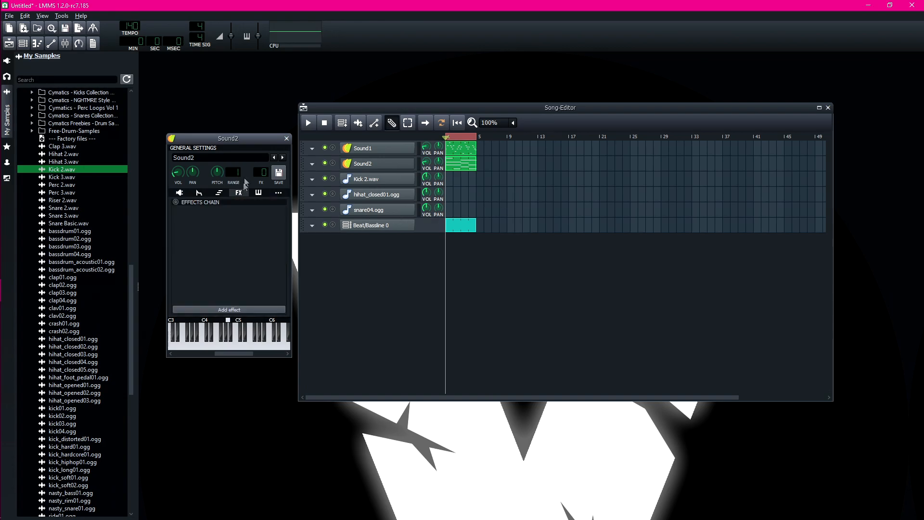
{"action": "left_click_drag", "start_coordinate": [257, 140], "coordinate": [243, 164]}
{"action": "left_click", "coordinate": [223, 332]}
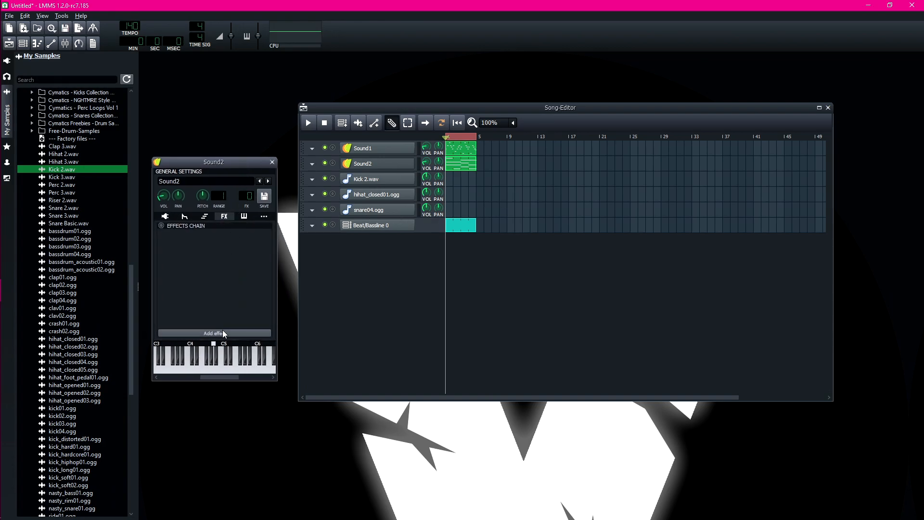
{"action": "left_click_drag", "start_coordinate": [414, 159], "coordinate": [373, 202]}
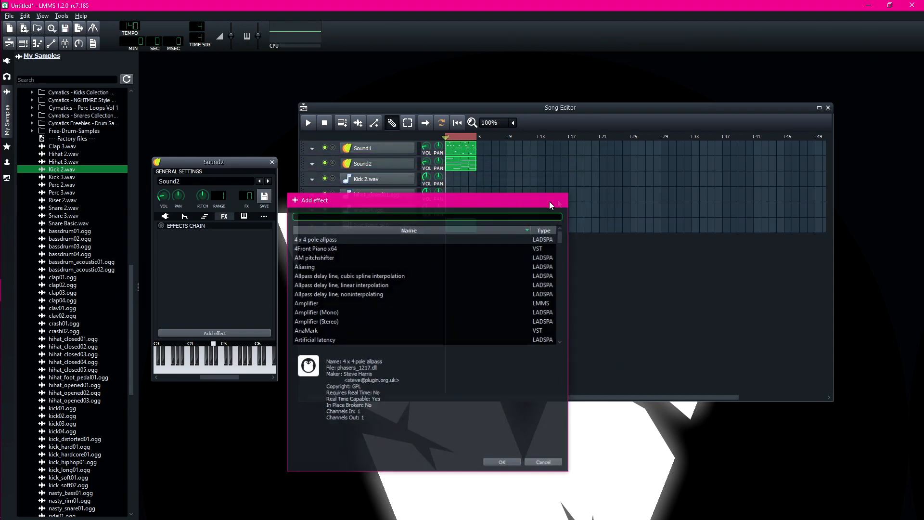
{"action": "left_click", "coordinate": [558, 199]}
Start adding an effect to Sound2, browse the available effects and search for "equalizer"
{"action": "left_click", "coordinate": [237, 121]}
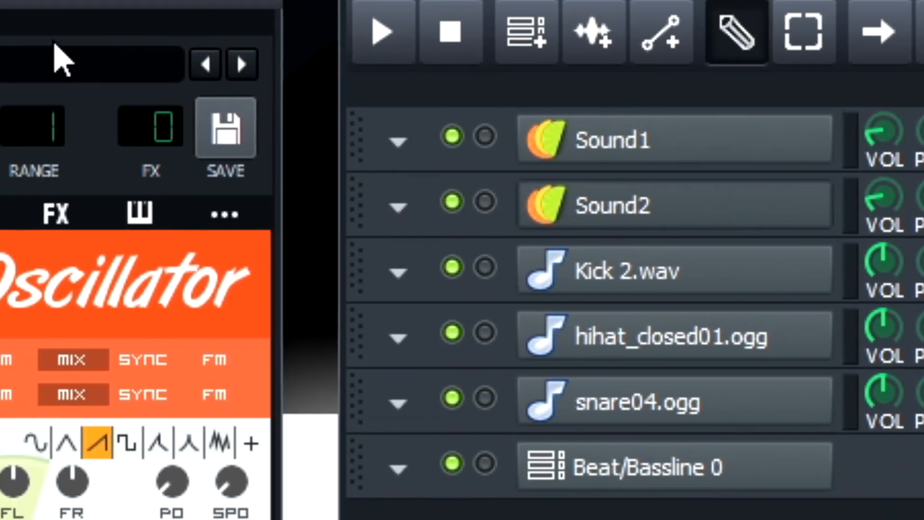
{"action": "left_click", "coordinate": [413, 280]}
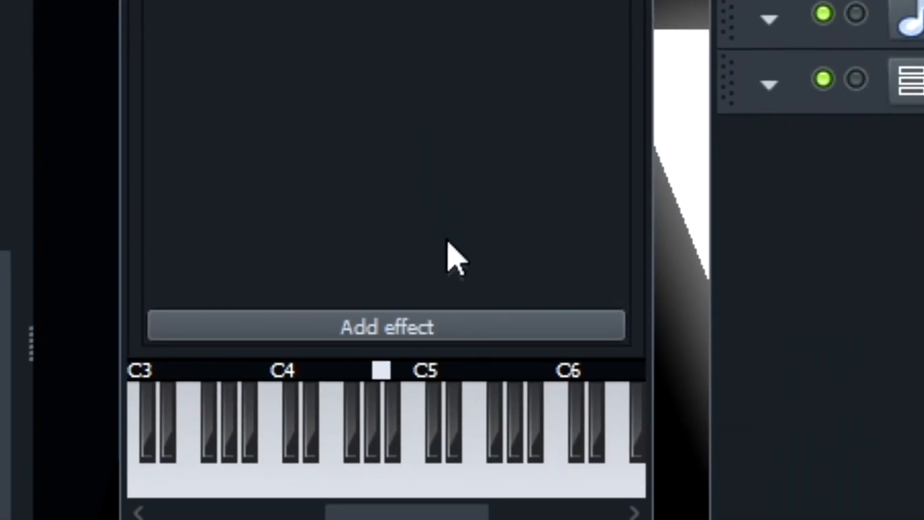
{"action": "left_click", "coordinate": [412, 319]}
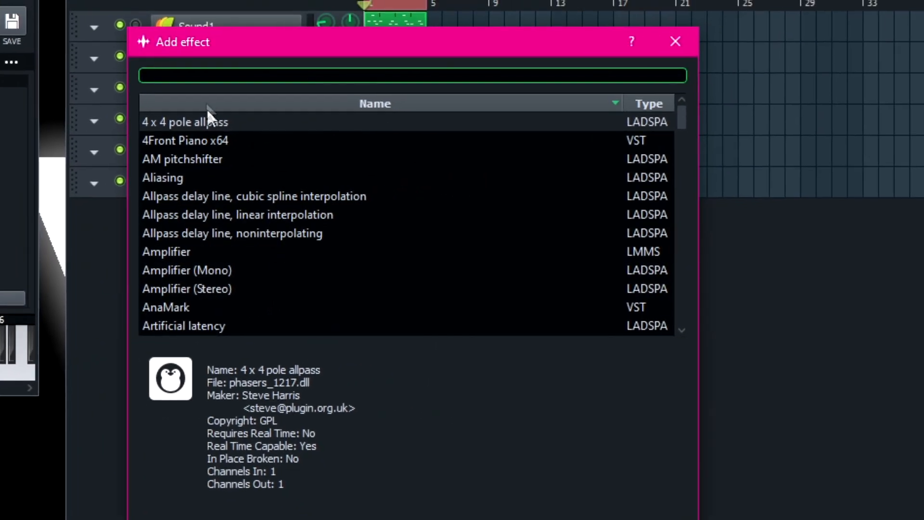
{"action": "scroll", "coordinate": [290, 208], "scroll_direction": "down", "scroll_amount": 20}
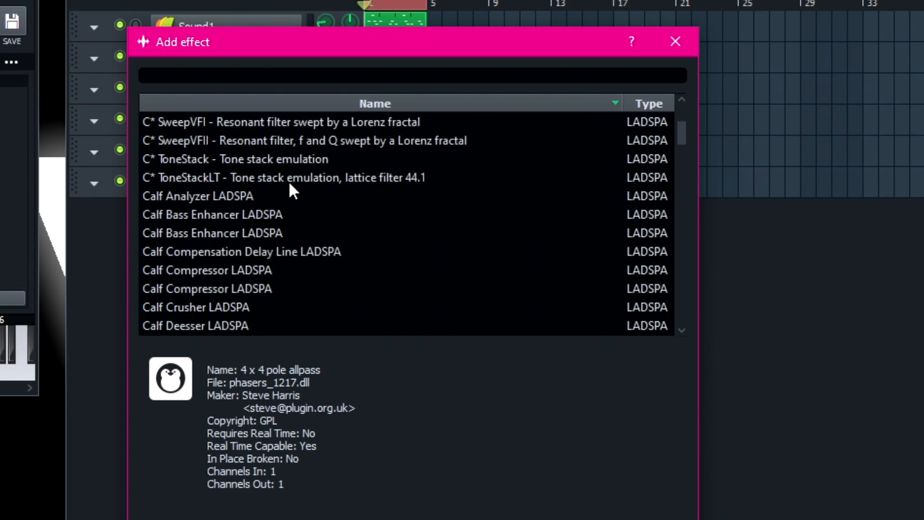
{"action": "scroll", "coordinate": [306, 213], "scroll_direction": "up", "scroll_amount": 20}
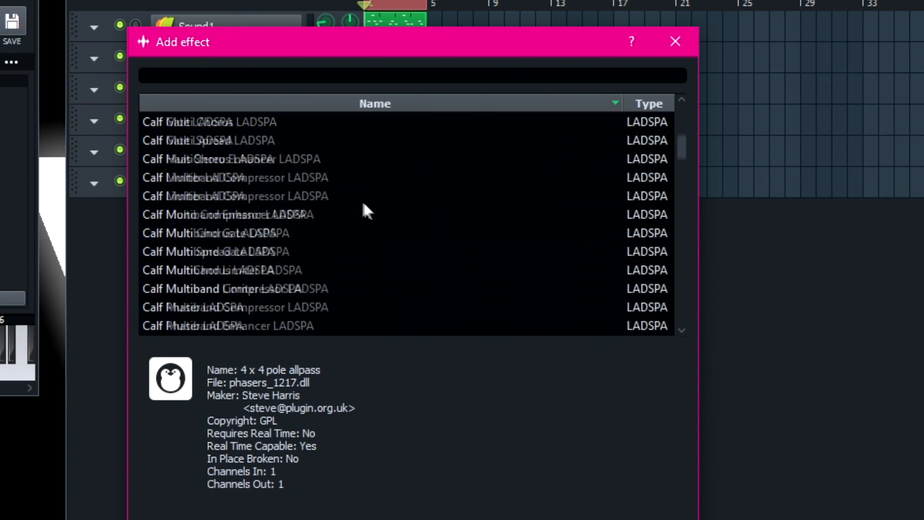
{"action": "scroll", "coordinate": [582, 197], "scroll_direction": "up", "scroll_amount": 4}
{"action": "left_click", "coordinate": [192, 76]}
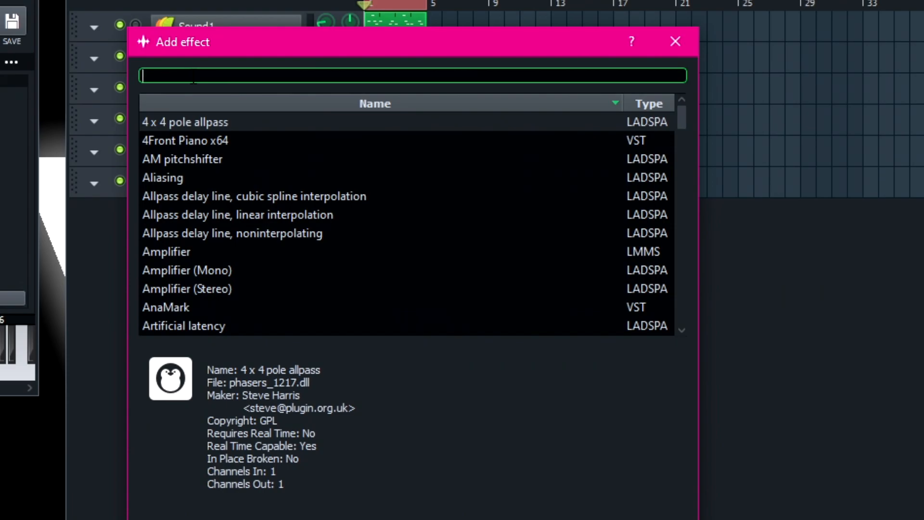
{"action": "type", "text": "equalizer"}
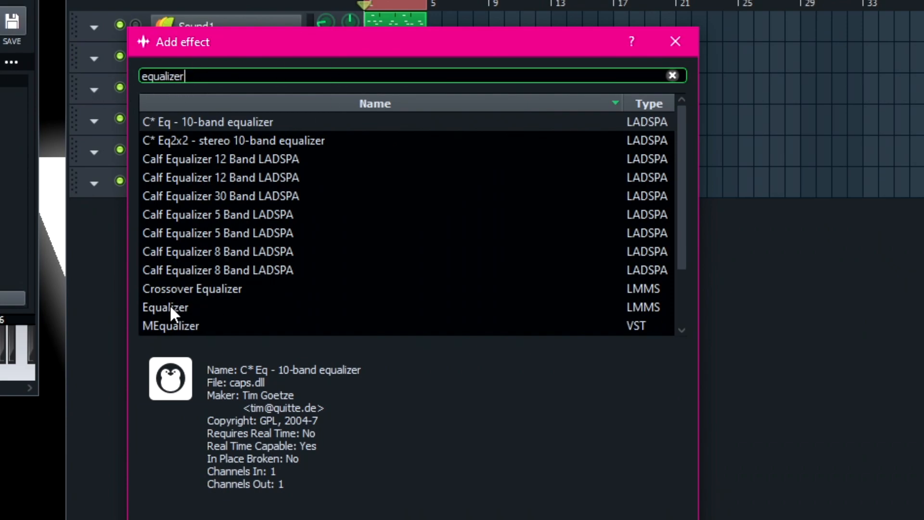
Add the native LMMS Equalizer to Sound2's effects chain and open its controls away from the instrument window
{"action": "scroll", "coordinate": [207, 256], "scroll_direction": "down", "scroll_amount": 2}
{"action": "left_click", "coordinate": [159, 234]}
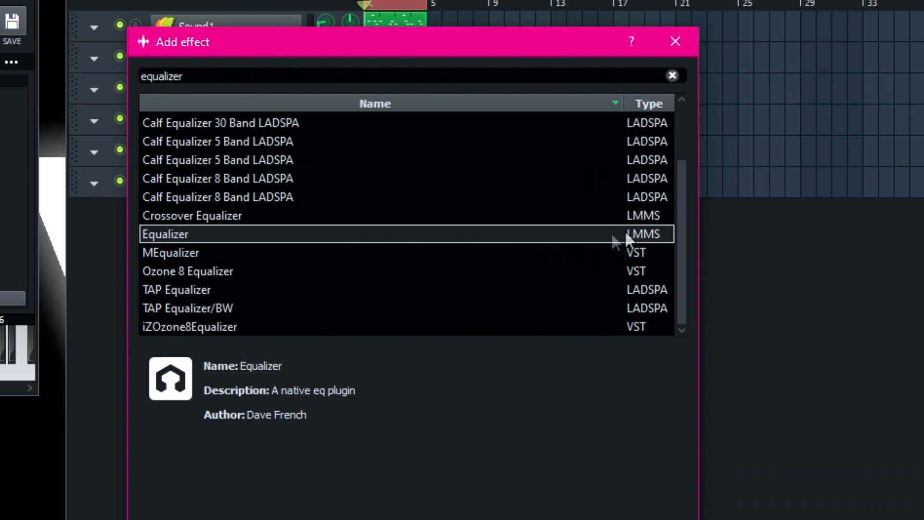
{"action": "double_click", "coordinate": [155, 235]}
{"action": "left_click_drag", "start_coordinate": [278, 279], "coordinate": [763, 261]}
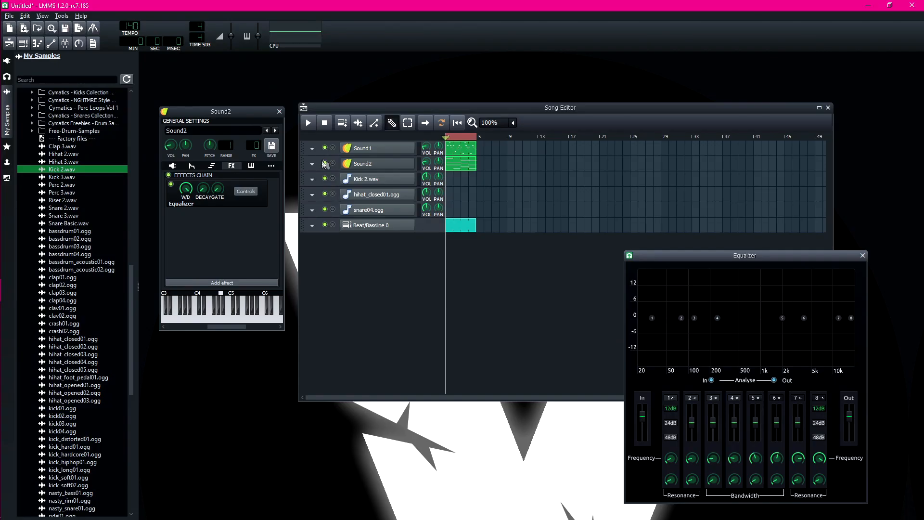
Solo the Sound2 track and arrange the Song-Editor and Equalizer windows so both are fully usable
{"action": "left_click", "coordinate": [333, 163]}
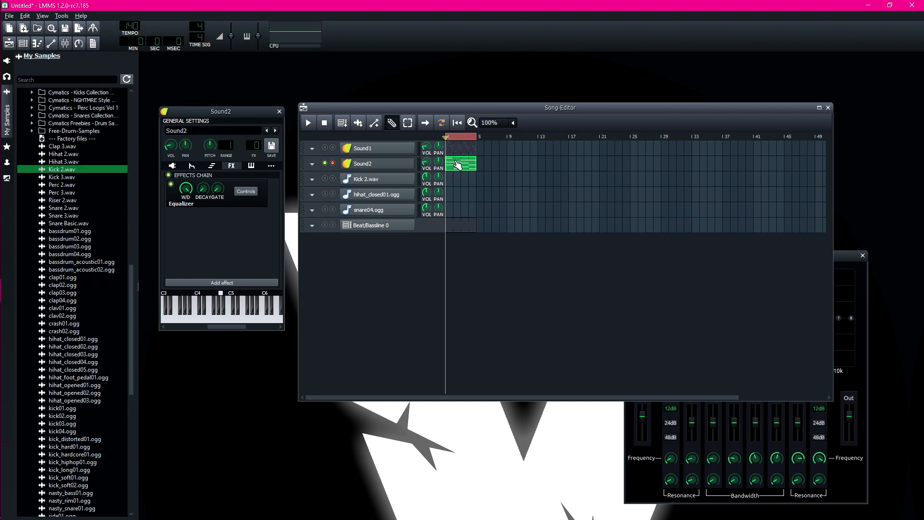
{"action": "left_click_drag", "start_coordinate": [851, 259], "coordinate": [871, 258]}
{"action": "left_click_drag", "start_coordinate": [550, 108], "coordinate": [405, 89]}
{"action": "left_click_drag", "start_coordinate": [748, 256], "coordinate": [781, 120]}
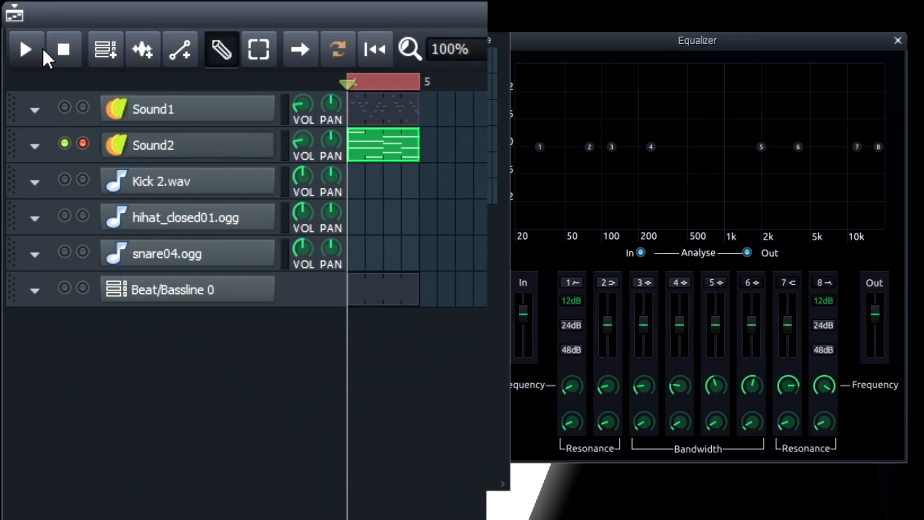
Audition the soloed Sound2 and cut its lows with the Equalizer's high-pass band 1 at about 500 Hz
{"action": "left_click", "coordinate": [166, 103]}
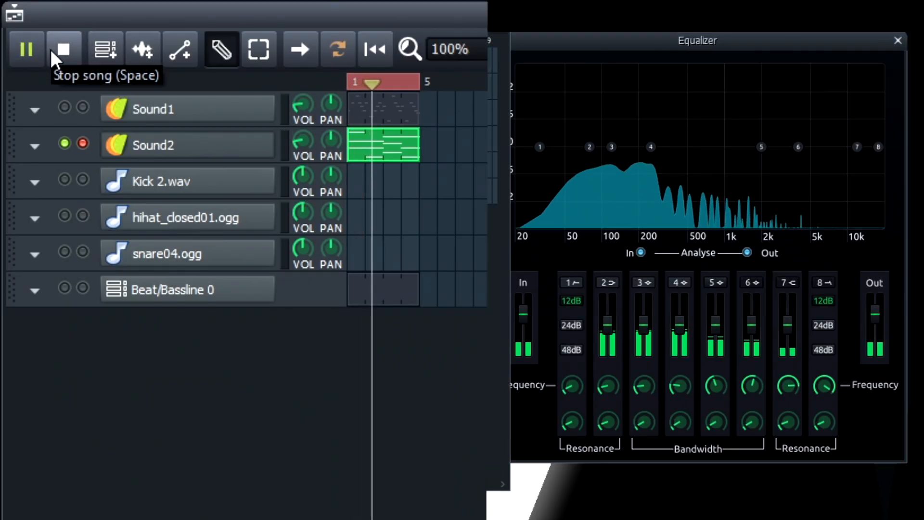
{"action": "left_click", "coordinate": [63, 50]}
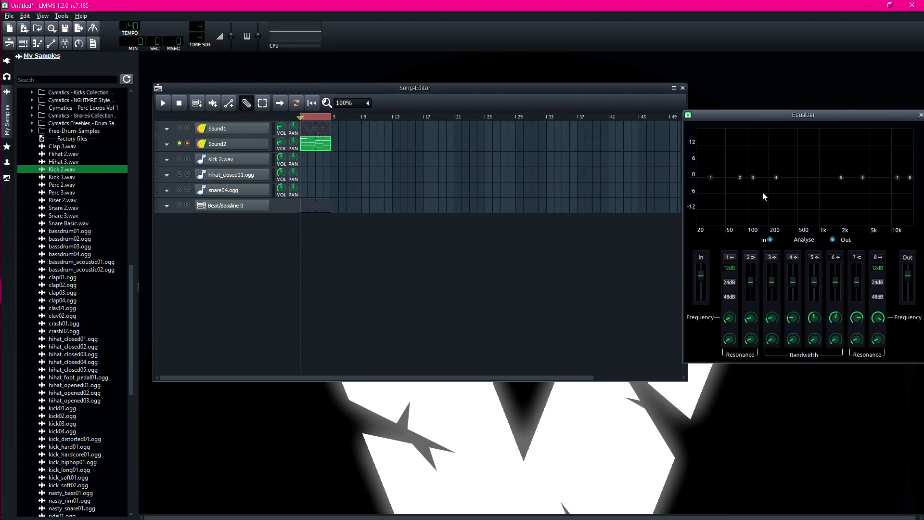
{"action": "left_click", "coordinate": [711, 177]}
{"action": "left_click_drag", "start_coordinate": [712, 179], "coordinate": [798, 179]}
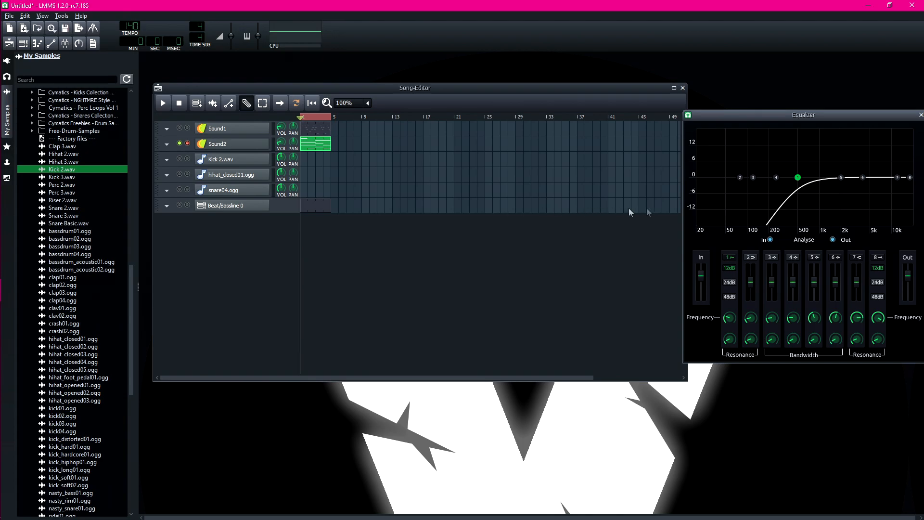
{"action": "left_click_drag", "start_coordinate": [798, 177], "coordinate": [827, 178]}
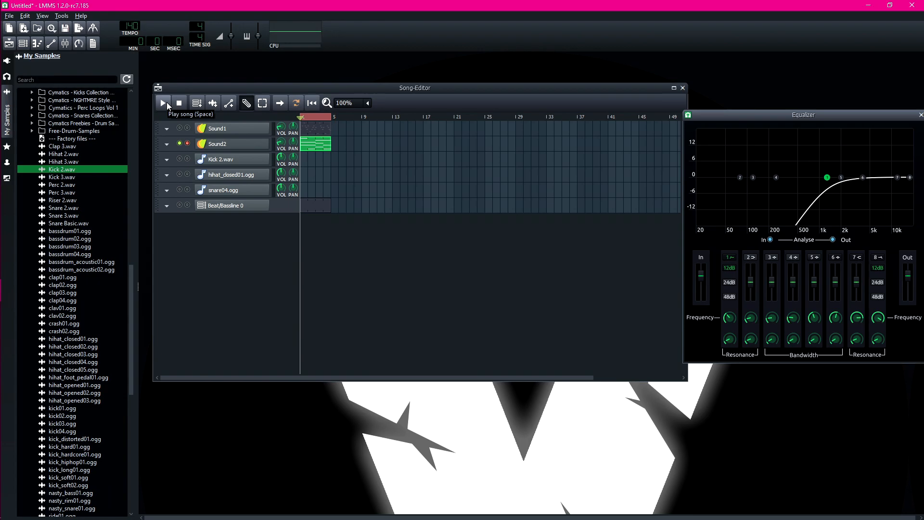
{"action": "left_click", "coordinate": [167, 102]}
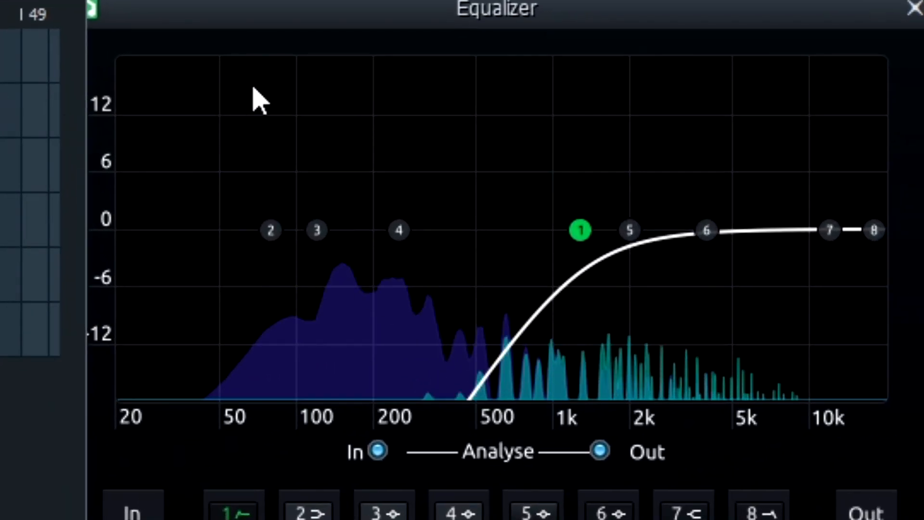
{"action": "left_click_drag", "start_coordinate": [581, 229], "coordinate": [478, 236]}
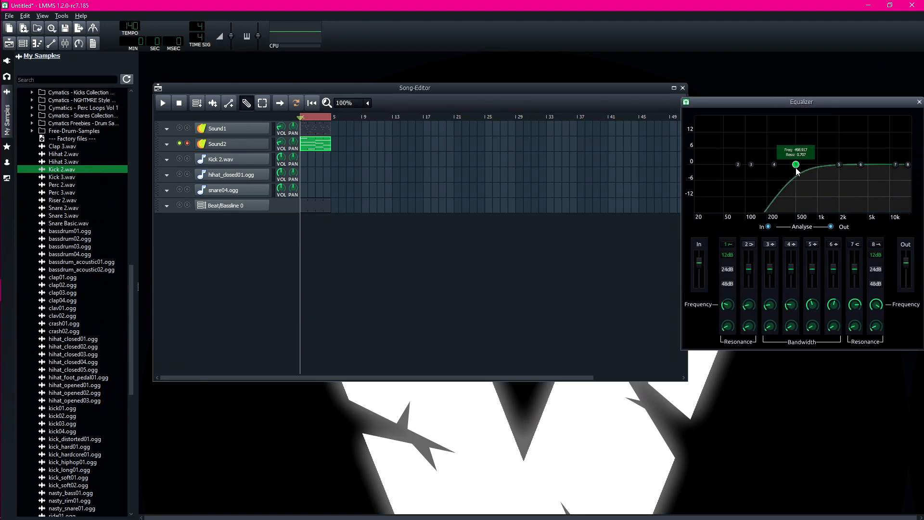
Reshape Sound2's mids, placing band 4 slightly above 0 dB near 1.2 kHz and band 5 at about -5 dB just below 1 kHz
{"action": "left_click_drag", "start_coordinate": [797, 171], "coordinate": [842, 194]}
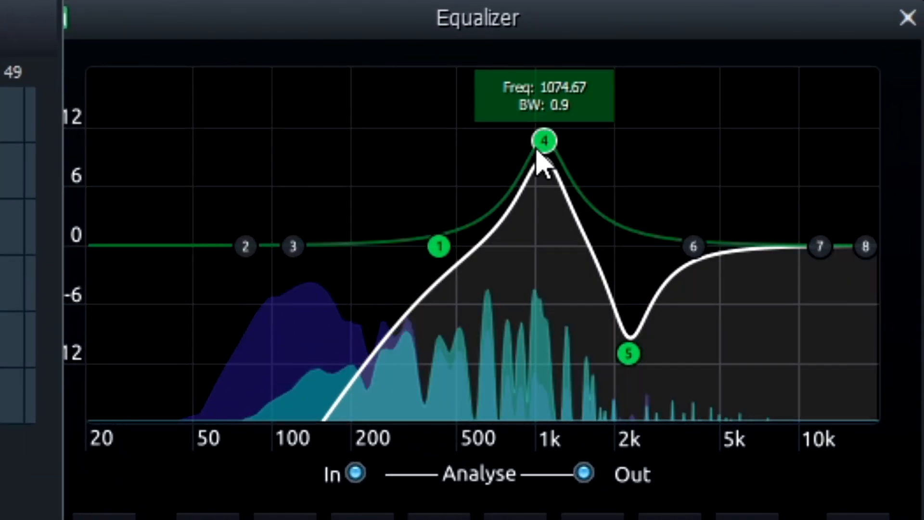
{"action": "left_click_drag", "start_coordinate": [818, 136], "coordinate": [818, 204]}
{"action": "left_click_drag", "start_coordinate": [537, 399], "coordinate": [553, 244]}
{"action": "left_click_drag", "start_coordinate": [628, 349], "coordinate": [533, 300]}
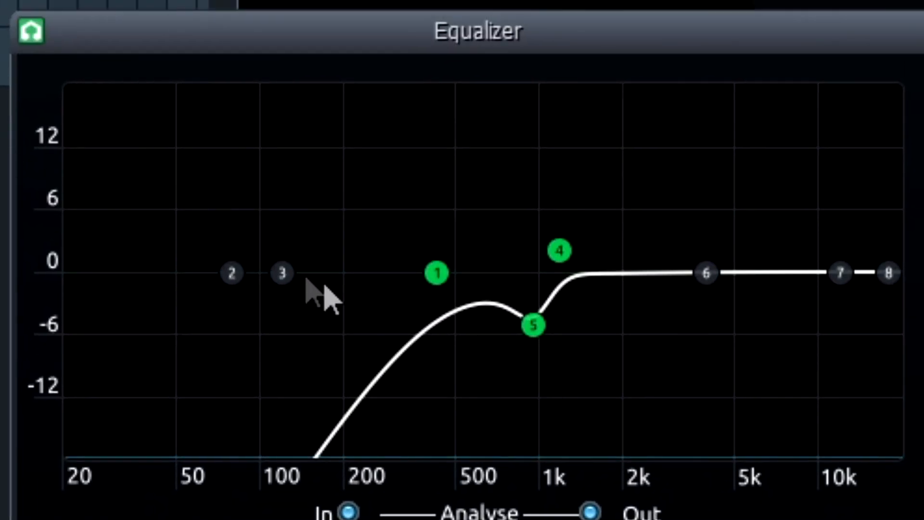
Adjust Sound2's upper Equalizer bands 7 and 8, pulling high-shelf band 7 down about 4 dB just below 10 kHz
{"action": "left_click_drag", "start_coordinate": [847, 284], "coordinate": [842, 319]}
{"action": "mouse_move", "coordinate": [888, 273]}
{"action": "left_mouse_down"}
{"action": "mouse_move", "coordinate": [859, 279]}
{"action": "mouse_move", "coordinate": [890, 272]}
{"action": "left_mouse_up"}
{"action": "left_click_drag", "start_coordinate": [837, 312], "coordinate": [811, 314]}
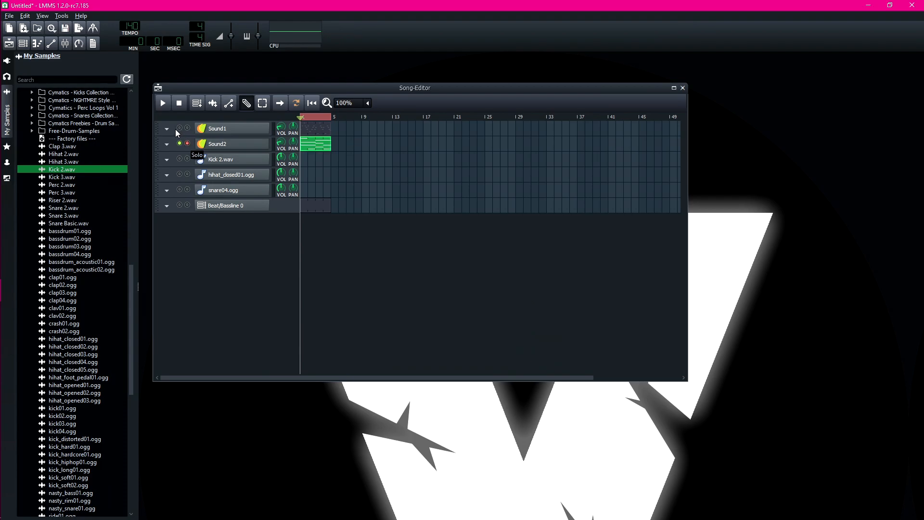
Solo the Sound1 track and open its instrument window clear of the Song-Editor
{"action": "left_click", "coordinate": [179, 128]}
{"action": "left_click", "coordinate": [187, 129]}
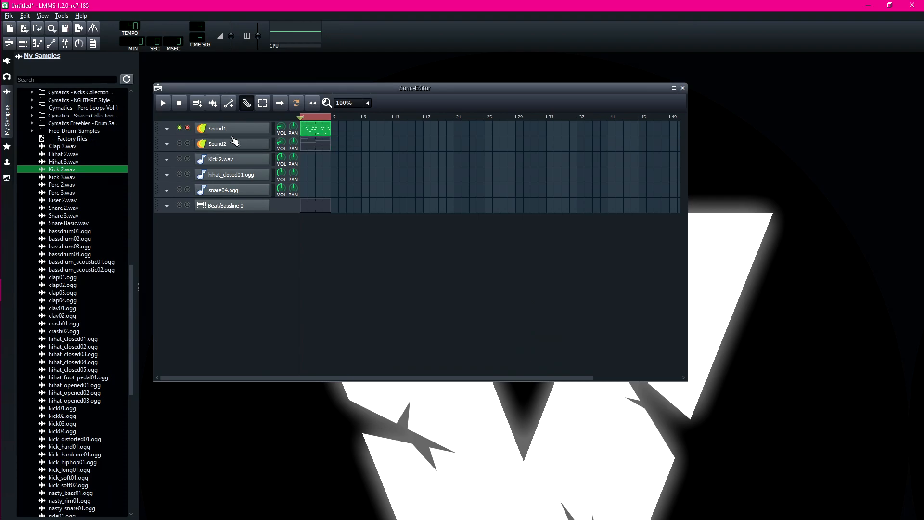
{"action": "left_click", "coordinate": [232, 129]}
{"action": "left_click_drag", "start_coordinate": [225, 117], "coordinate": [790, 147]}
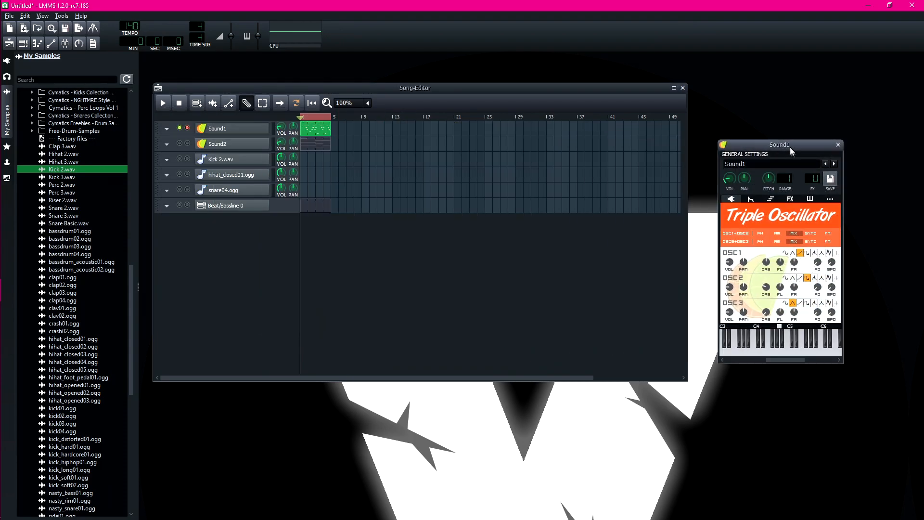
Search for "equalizer" and add the native LMMS Equalizer to Sound1's effects chain, with its controls open
{"action": "left_click", "coordinate": [792, 199]}
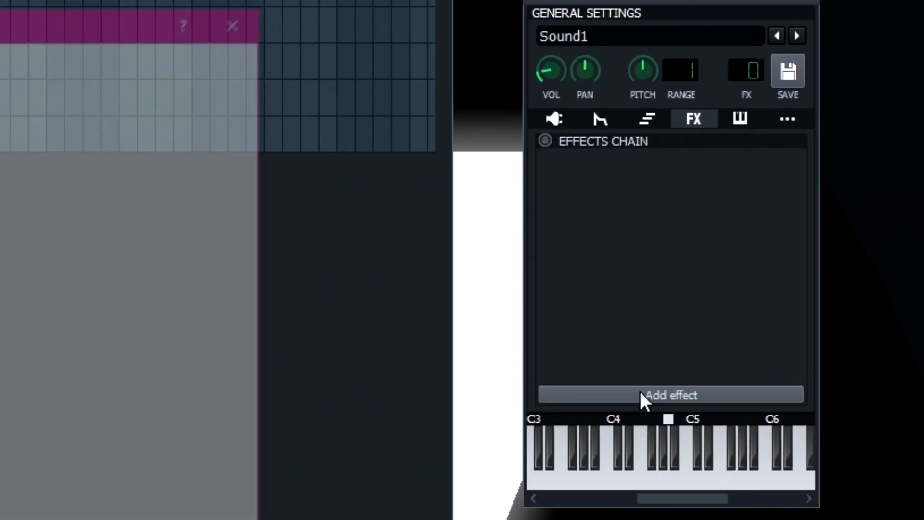
{"action": "left_click", "coordinate": [530, 422]}
{"action": "type", "text": "equalizer"}
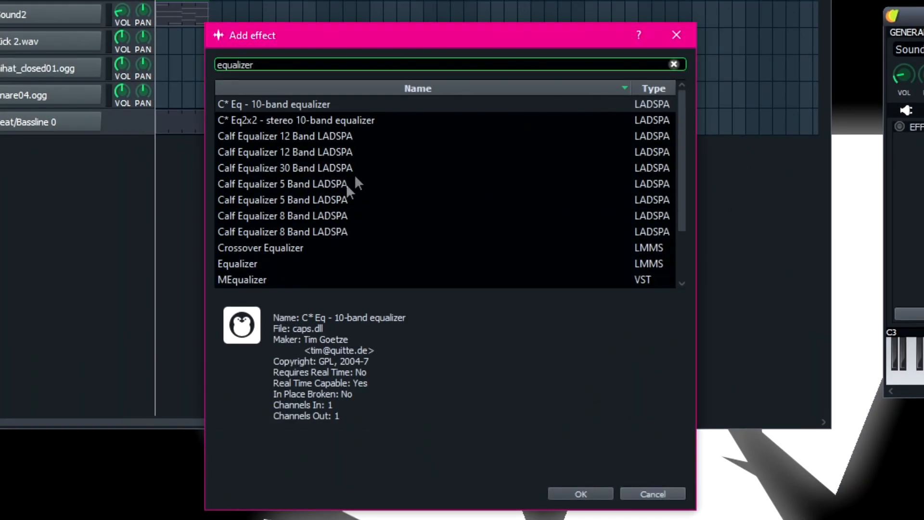
{"action": "double_click", "coordinate": [278, 261]}
Set Sound1's high-pass band 1 to about 500 Hz and lower high-shelf band 7 slightly at about 11.5 kHz
{"action": "left_click_drag", "start_coordinate": [708, 334], "coordinate": [795, 335]}
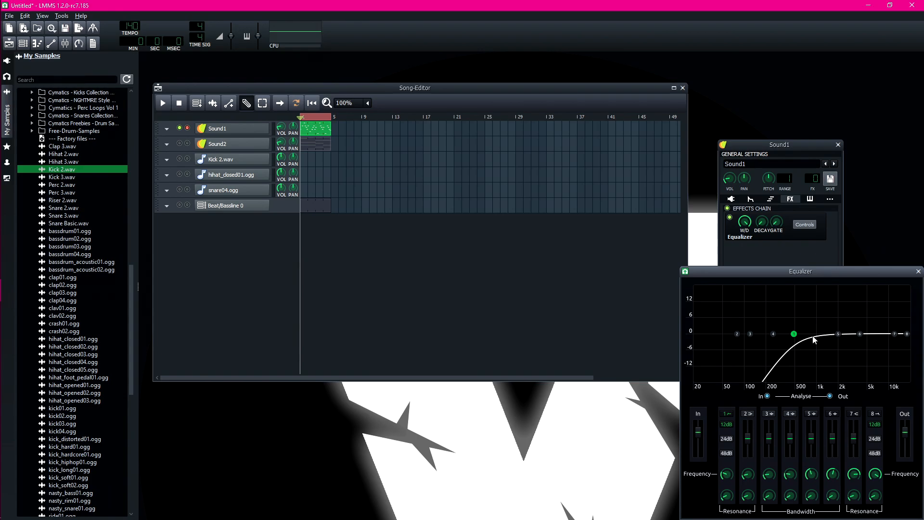
{"action": "left_click_drag", "start_coordinate": [794, 334], "coordinate": [796, 336]}
{"action": "mouse_move", "coordinate": [894, 337]}
{"action": "left_click_drag", "start_coordinate": [894, 337], "coordinate": [893, 343]}
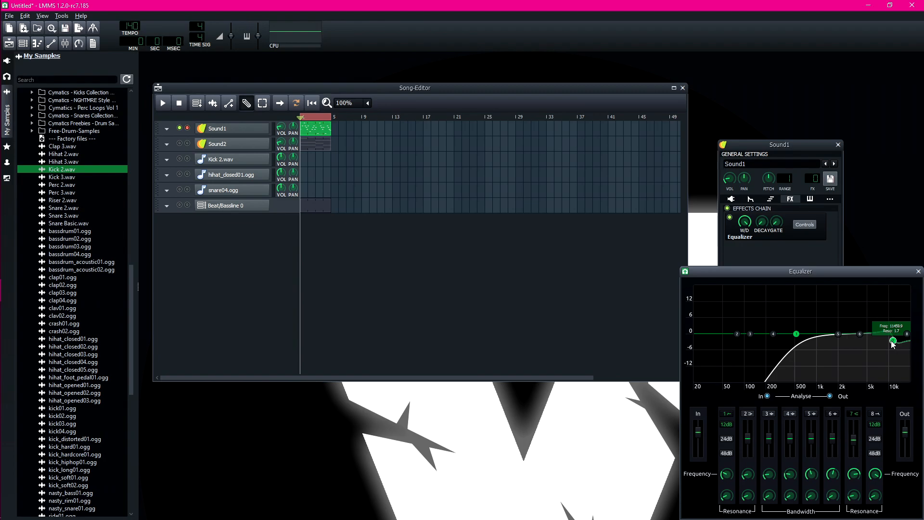
Cut Sound1's Equalizer band 5 gently around 700 Hz with an adjusted bandwidth and raise band 6 slightly near 2 kHz
{"action": "mouse_move", "coordinate": [840, 337]}
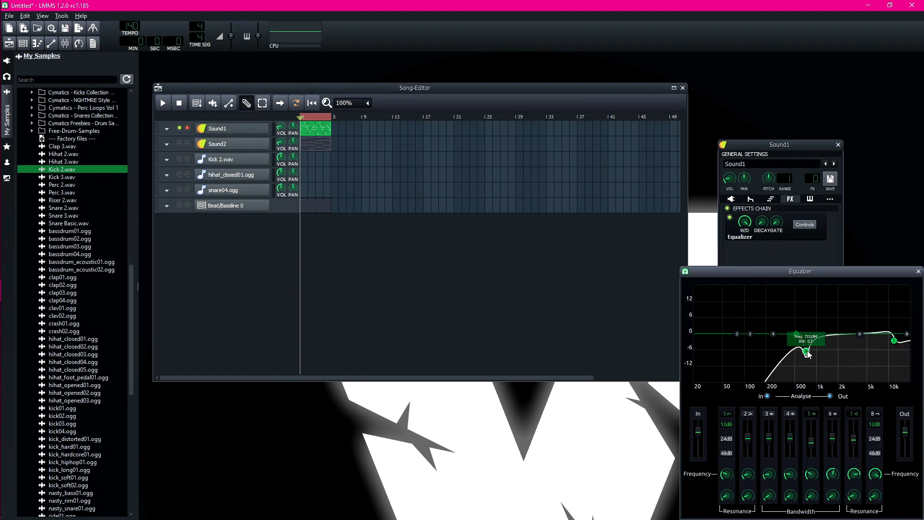
{"action": "scroll", "coordinate": [806, 345], "scroll_direction": "up", "scroll_amount": 1}
{"action": "left_click_drag", "start_coordinate": [807, 352], "coordinate": [806, 345]}
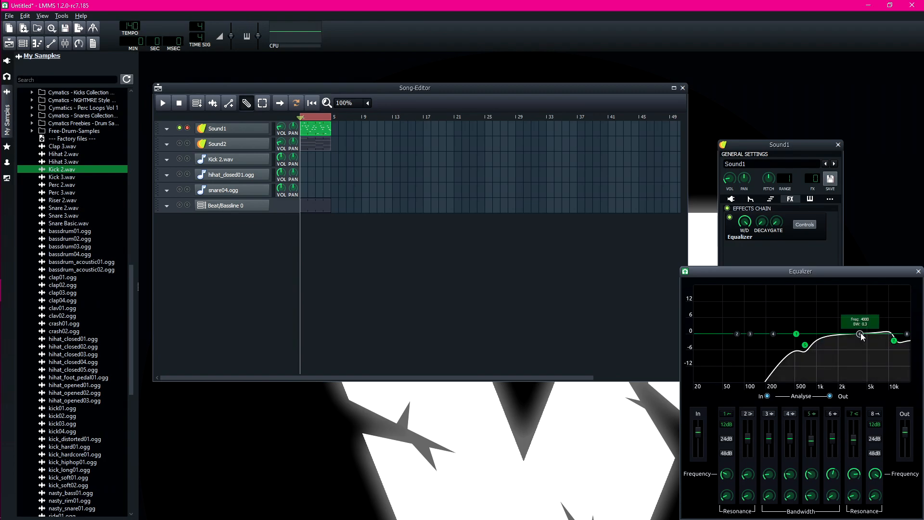
{"action": "scroll", "coordinate": [805, 350], "scroll_direction": "up", "scroll_amount": 2}
{"action": "left_click_drag", "start_coordinate": [805, 350], "coordinate": [806, 346]}
{"action": "left_click_drag", "start_coordinate": [860, 334], "coordinate": [839, 330]}
Unmute the Sound2 and Beat/Bassline 0 tracks and listen to them together with Sound1
{"action": "left_click", "coordinate": [180, 144]}
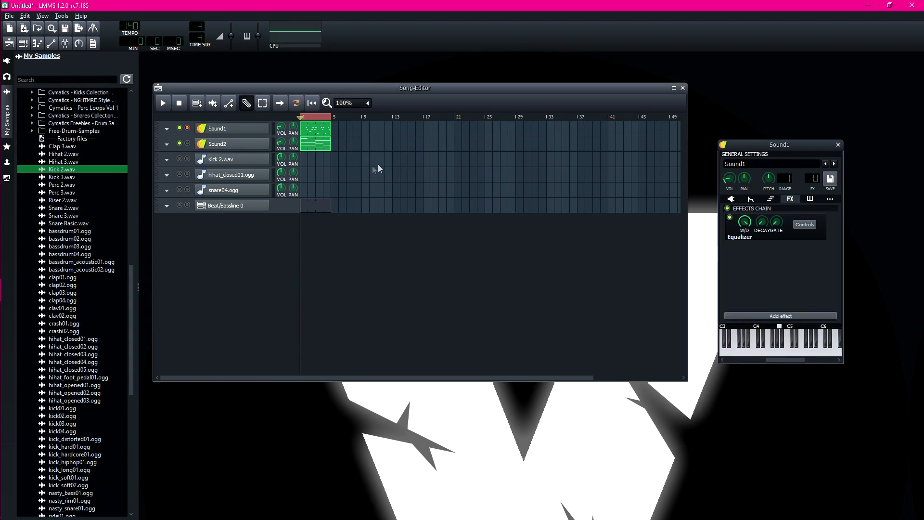
{"action": "left_click", "coordinate": [179, 205]}
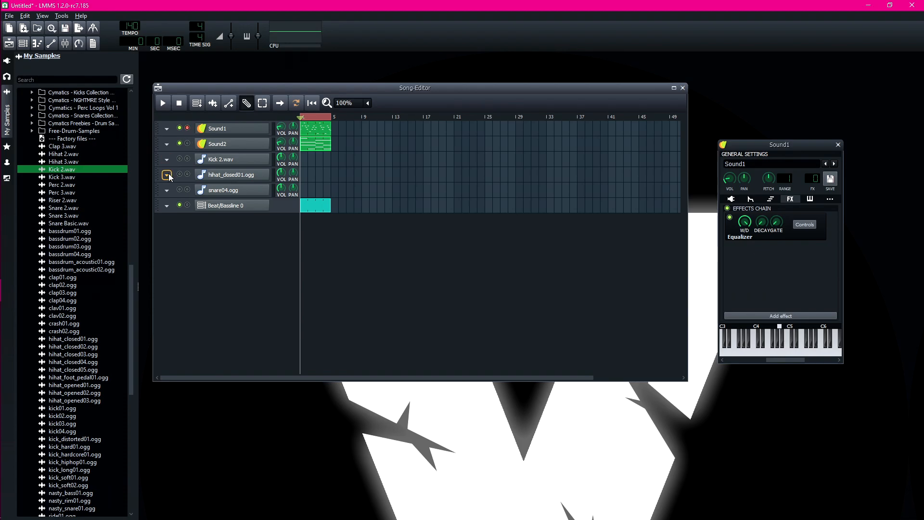
{"action": "left_click", "coordinate": [163, 104]}
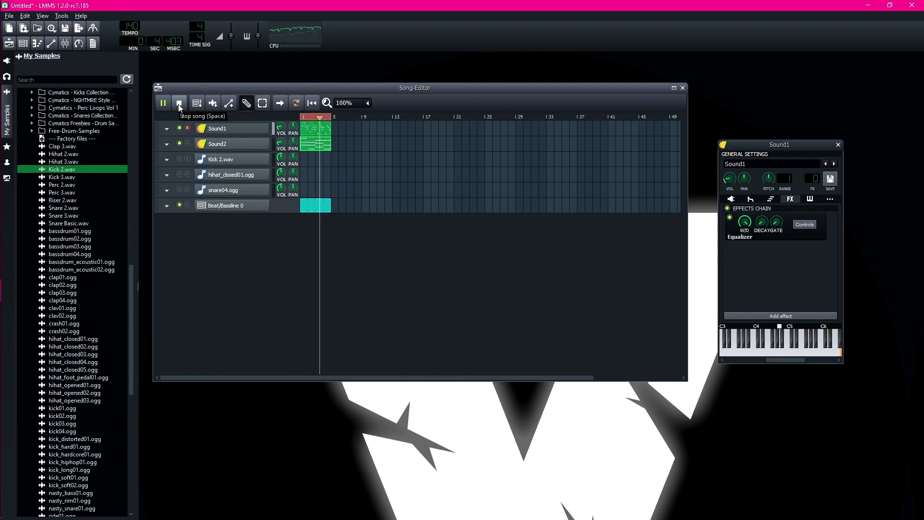
{"action": "left_click", "coordinate": [179, 106]}
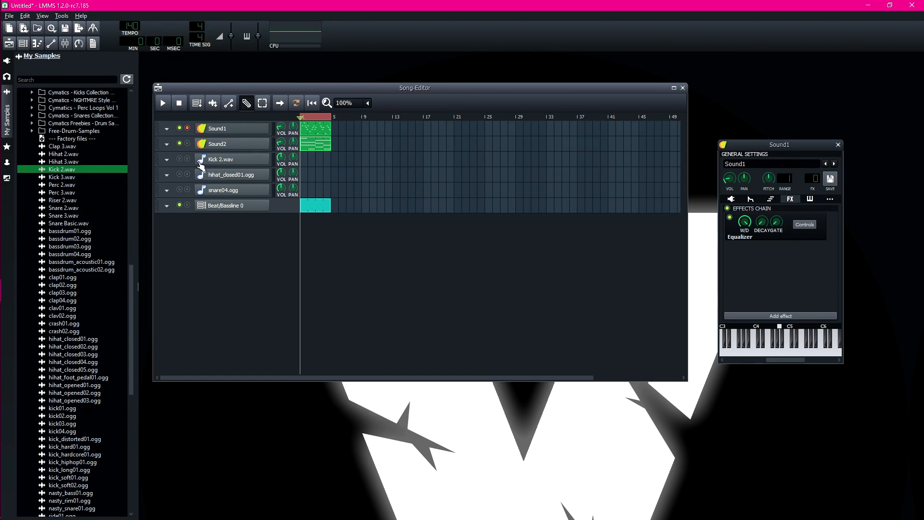
Add a TripleOscillator instrument track below Beat/Bassline 0 and open its instrument window
{"action": "left_click", "coordinate": [7, 60]}
{"action": "left_click_drag", "start_coordinate": [73, 307], "coordinate": [233, 239]}
{"action": "left_click", "coordinate": [231, 222]}
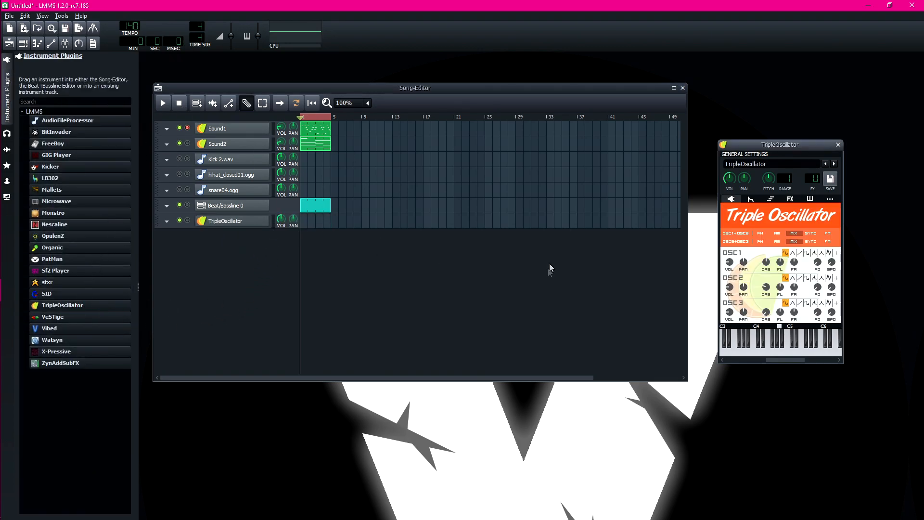
Set oscillators 1 and 2 to square waves, turn the volumes of oscillators 2 and 3 fully down, and close the instrument window
{"action": "left_click", "coordinate": [806, 252]}
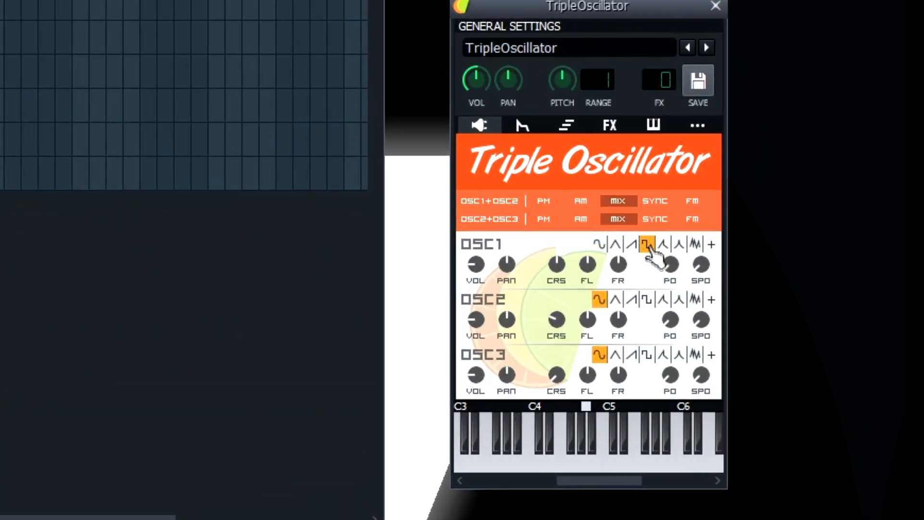
{"action": "left_click", "coordinate": [647, 299]}
{"action": "left_click_drag", "start_coordinate": [476, 375], "coordinate": [476, 365]}
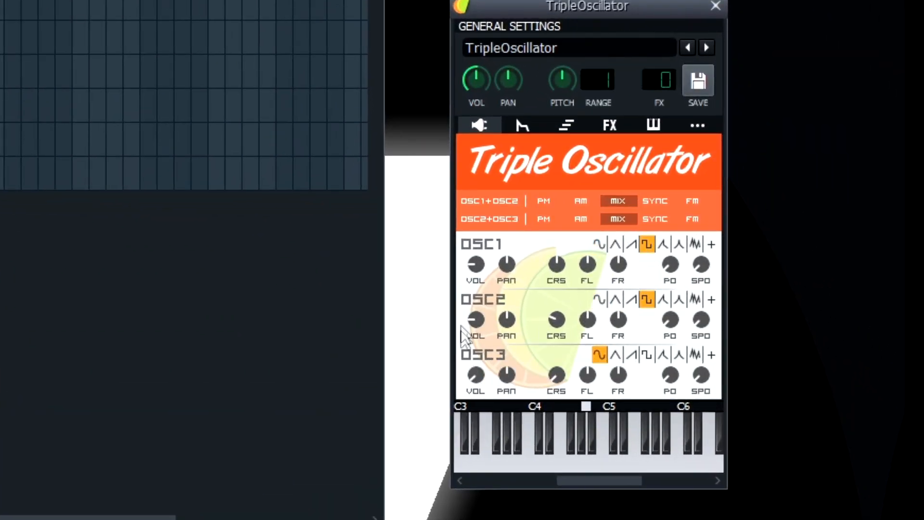
{"action": "left_click_drag", "start_coordinate": [476, 319], "coordinate": [476, 309]}
{"action": "left_click", "coordinate": [473, 321]}
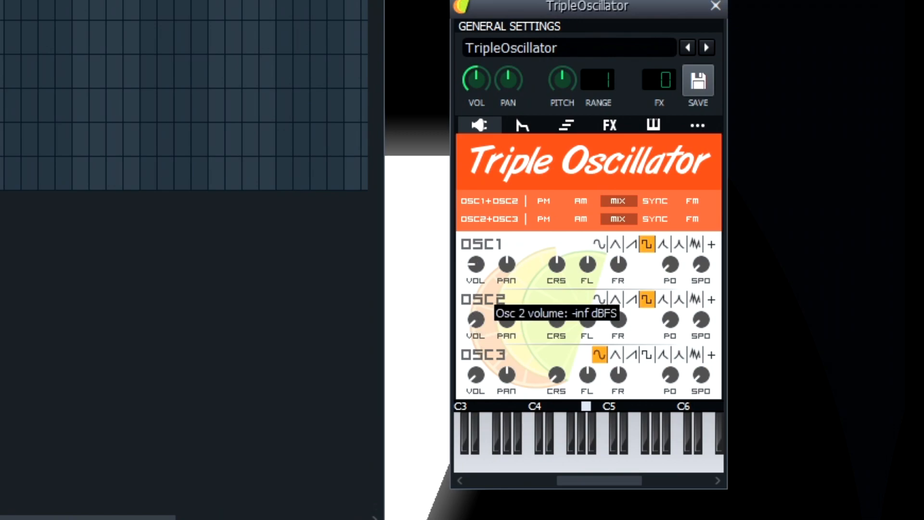
{"action": "left_click", "coordinate": [478, 375]}
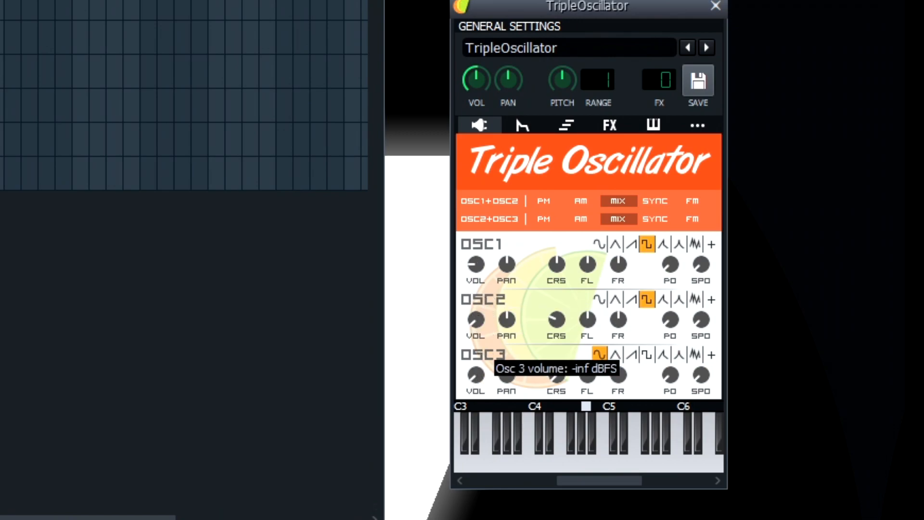
{"action": "left_click", "coordinate": [476, 319]}
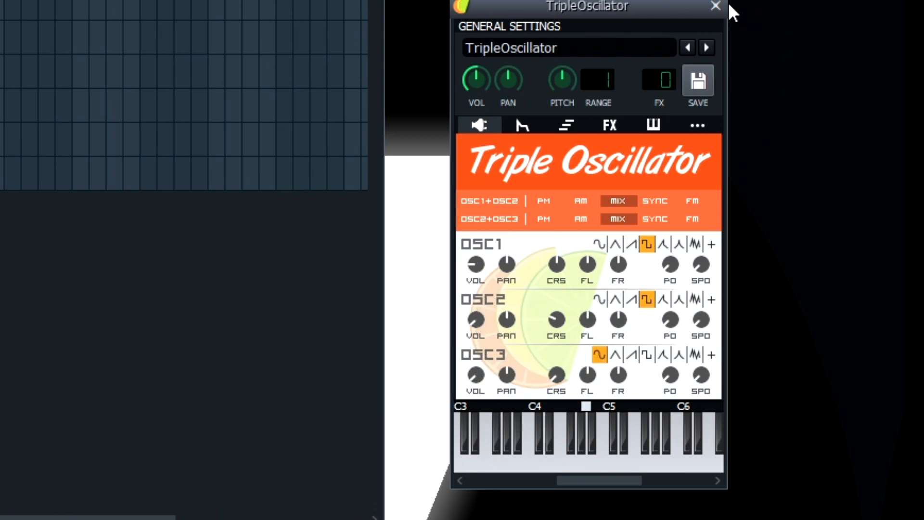
{"action": "left_click", "coordinate": [478, 322]}
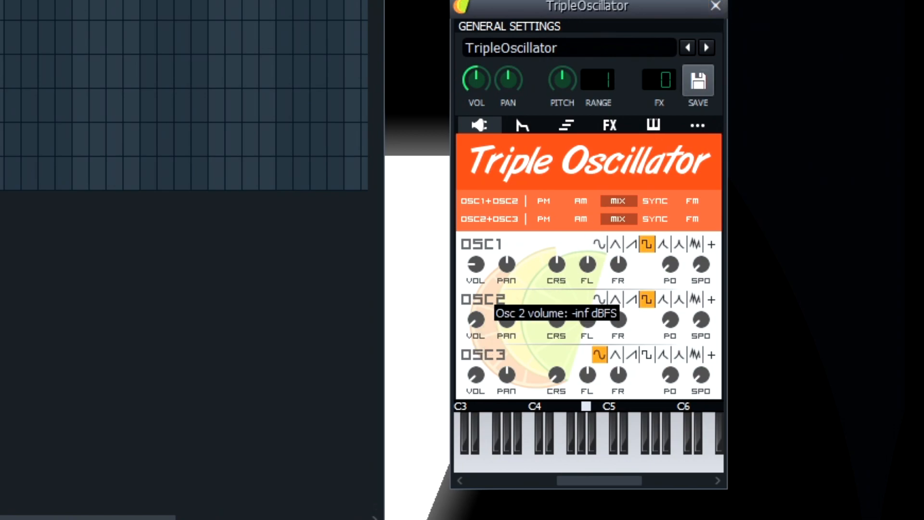
{"action": "left_click", "coordinate": [716, 6]}
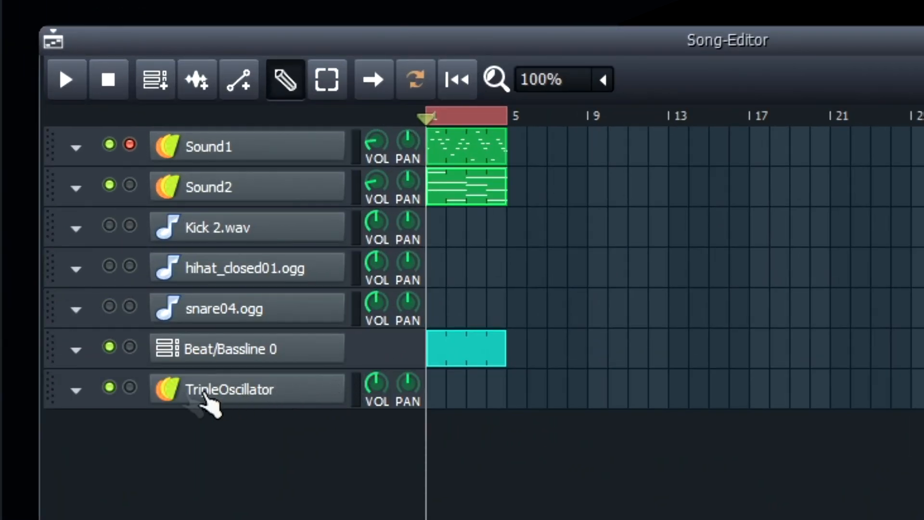
Rename the TripleOscillator track as Bass and the Sound2 track as Chords
{"action": "double_click", "coordinate": [206, 388]}
{"action": "type", "text": "Bass"}
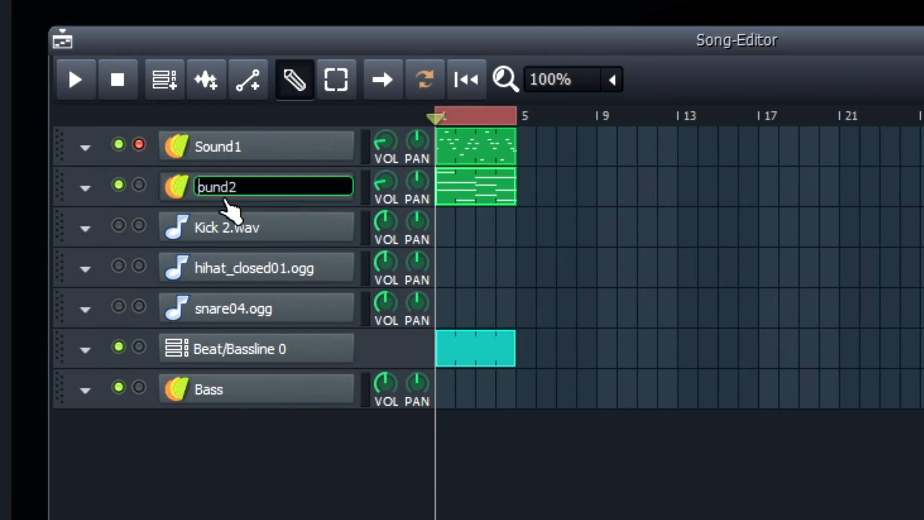
{"action": "left_click_drag", "start_coordinate": [238, 188], "coordinate": [112, 192]}
{"action": "key", "text": "BackSpace"}
{"action": "type", "text": "Chords"}
{"action": "key", "text": "Return"}
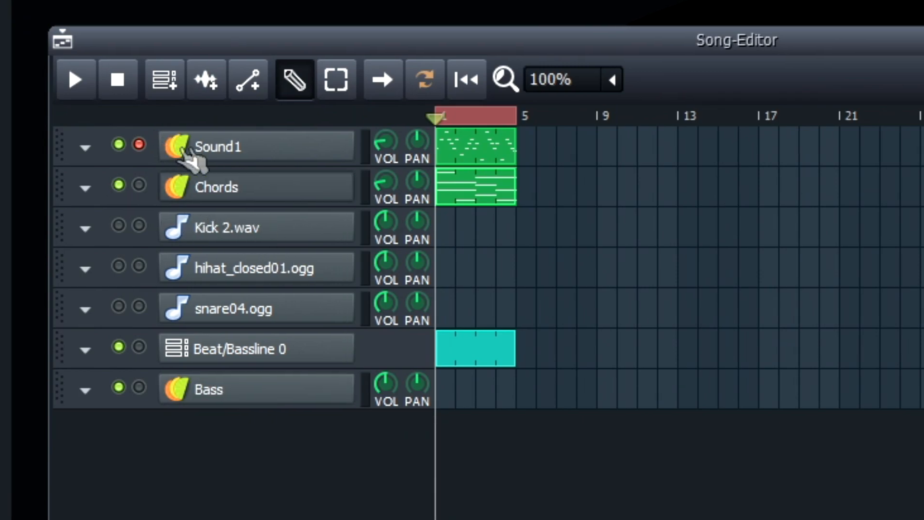
Rename the Sound1 track as Lead
{"action": "double_click", "coordinate": [258, 145]}
{"action": "key", "text": "BackSpace"}
{"action": "key", "text": "BackSpace"}
{"action": "key", "text": "BackSpace"}
{"action": "key", "text": "BackSpace"}
{"action": "key", "text": "BackSpace"}
{"action": "key", "text": "BackSpace"}
{"action": "type", "text": "Lead"}
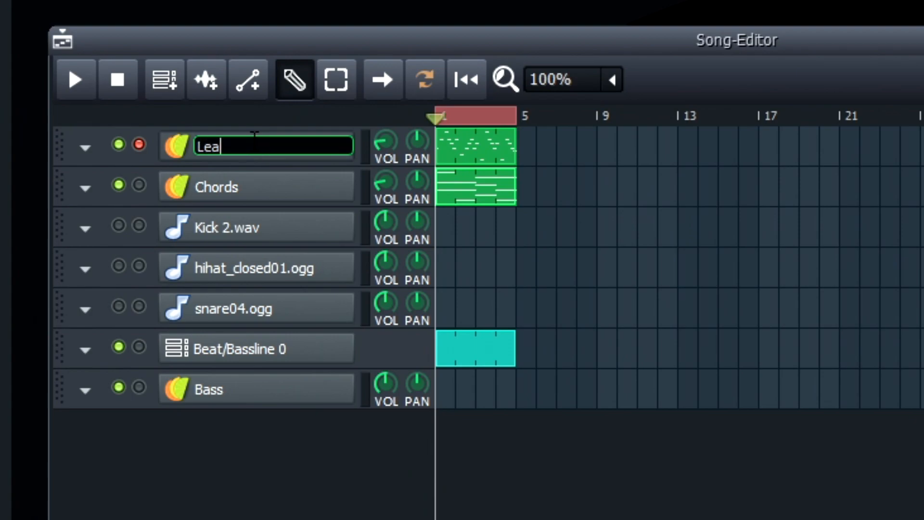
{"action": "key", "text": "Return"}
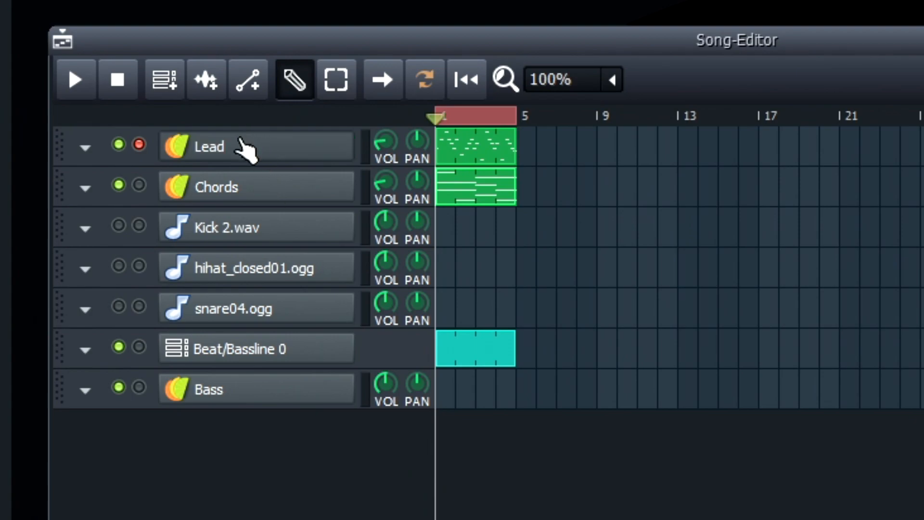
Rename the Lead track as Melody
{"action": "double_click", "coordinate": [243, 144]}
{"action": "key", "text": "BackSpace"}
{"action": "key", "text": "BackSpace"}
{"action": "key", "text": "BackSpace"}
{"action": "key", "text": "BackSpace"}
{"action": "type", "text": "Melody"}
{"action": "key", "text": "Return"}
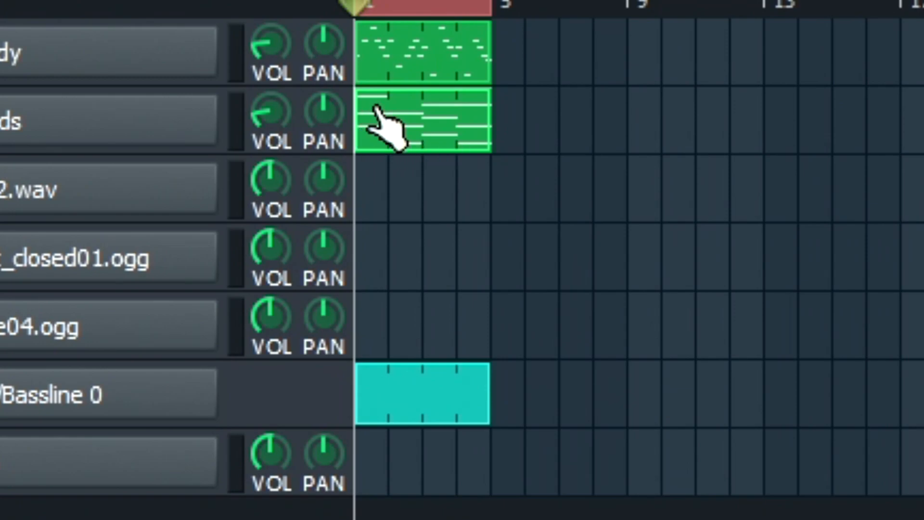
Copy the Chords pattern onto the Bass track, starting at bar 1
{"action": "left_click_drag", "start_coordinate": [378, 110], "coordinate": [378, 469]}
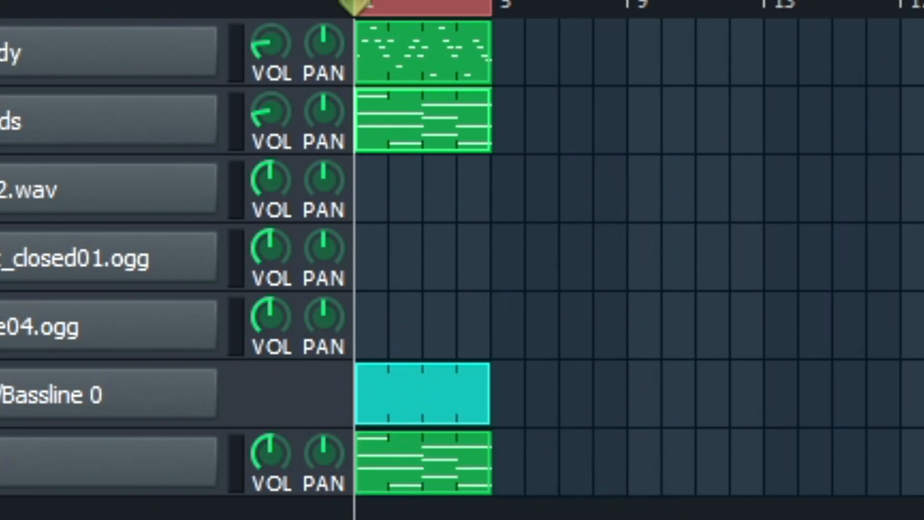
Delete the upper chord notes in the Bass pattern, keeping only A3, F3, G3 and F3 across the four bars
{"action": "double_click", "coordinate": [412, 448]}
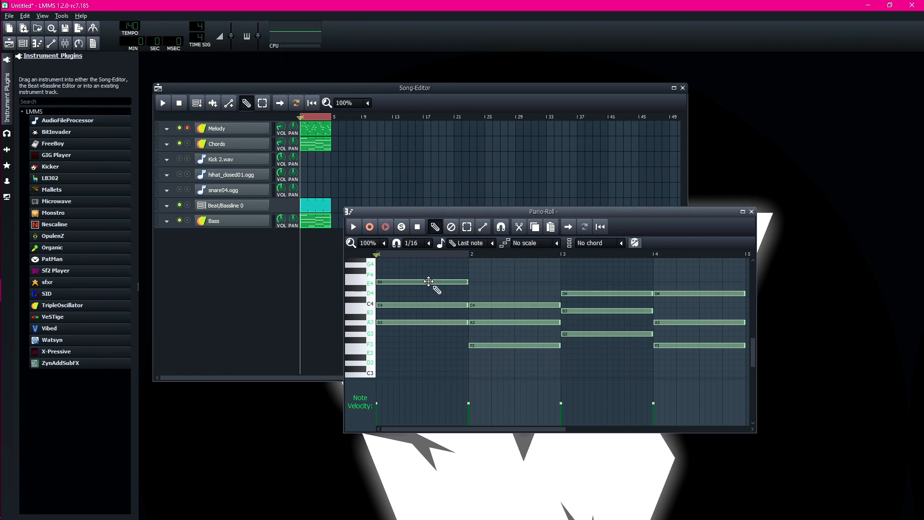
{"action": "right_click", "coordinate": [428, 281]}
{"action": "right_click", "coordinate": [436, 306]}
{"action": "right_click", "coordinate": [476, 306]}
{"action": "right_click", "coordinate": [498, 322]}
{"action": "right_click", "coordinate": [575, 311]}
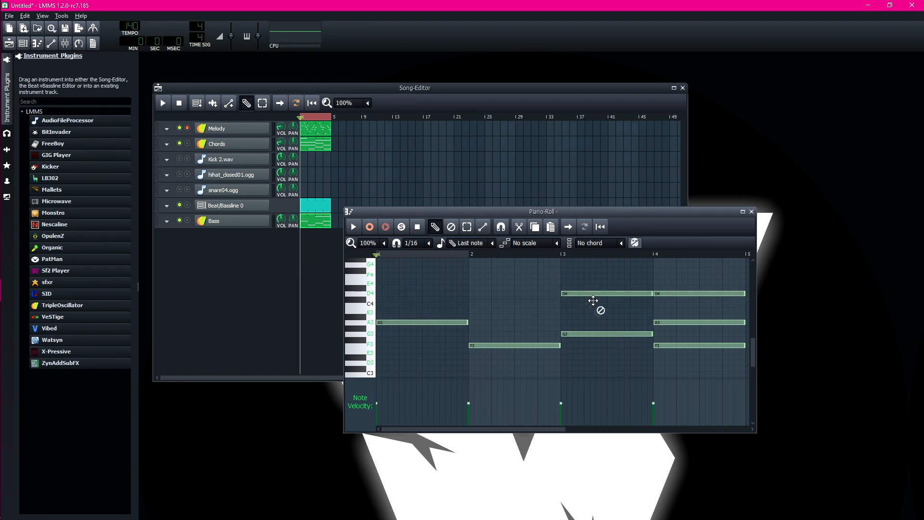
{"action": "right_click", "coordinate": [596, 293]}
{"action": "right_click", "coordinate": [683, 294]}
{"action": "right_click", "coordinate": [696, 322]}
{"action": "scroll", "coordinate": [456, 294], "scroll_direction": "down", "scroll_amount": 2}
{"action": "scroll", "coordinate": [450, 291], "scroll_direction": "up", "scroll_amount": 2}
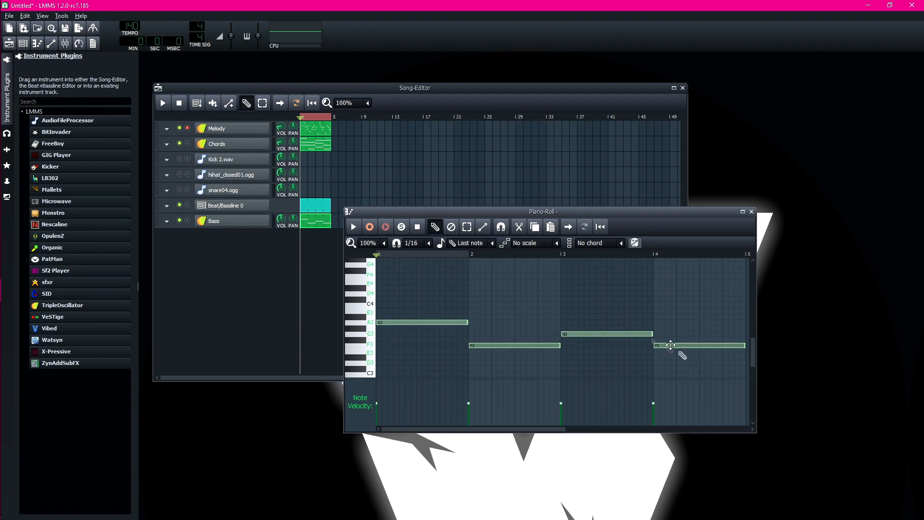
Transpose all the Bass pattern's notes down one octave and preview them
{"action": "key", "text": "n"}
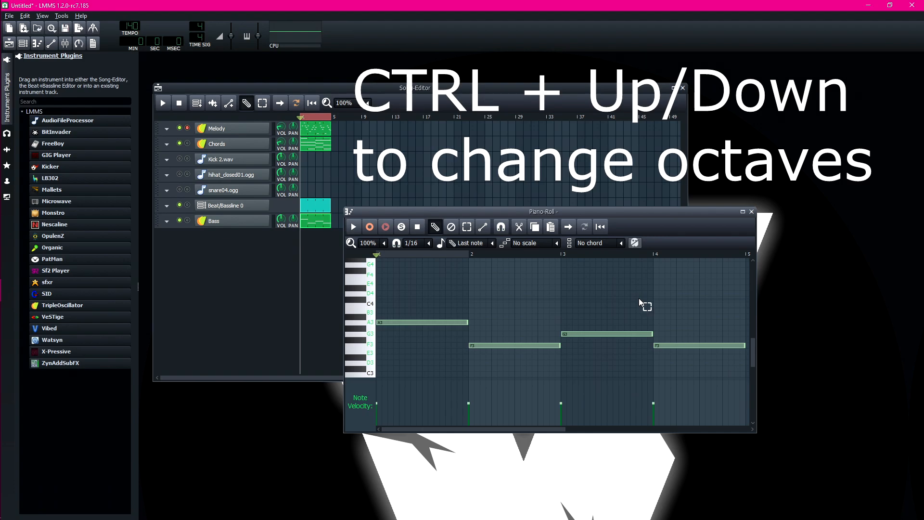
{"action": "key", "text": "ctrl+Down"}
{"action": "key", "text": "space"}
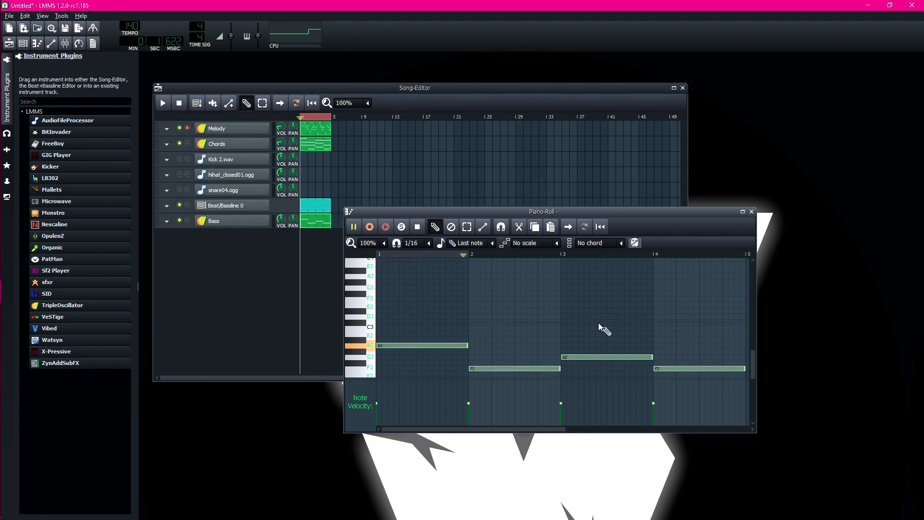
{"action": "key", "text": "space"}
Turn down the Bass track's volume while previewing the song and the pattern, and close the Piano-Roll
{"action": "left_click", "coordinate": [279, 224]}
{"action": "key", "text": "space"}
{"action": "left_click", "coordinate": [712, 210]}
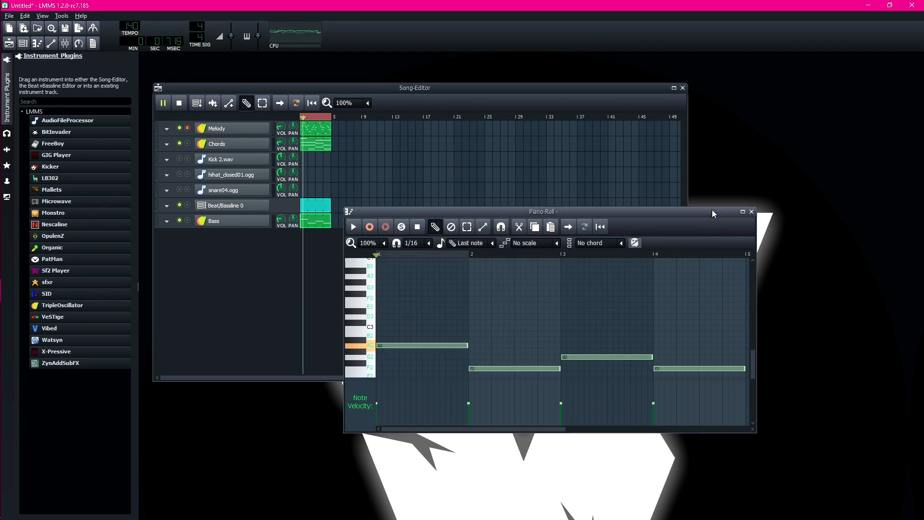
{"action": "left_click", "coordinate": [751, 212]}
{"action": "left_click", "coordinate": [179, 103]}
{"action": "key", "text": "space"}
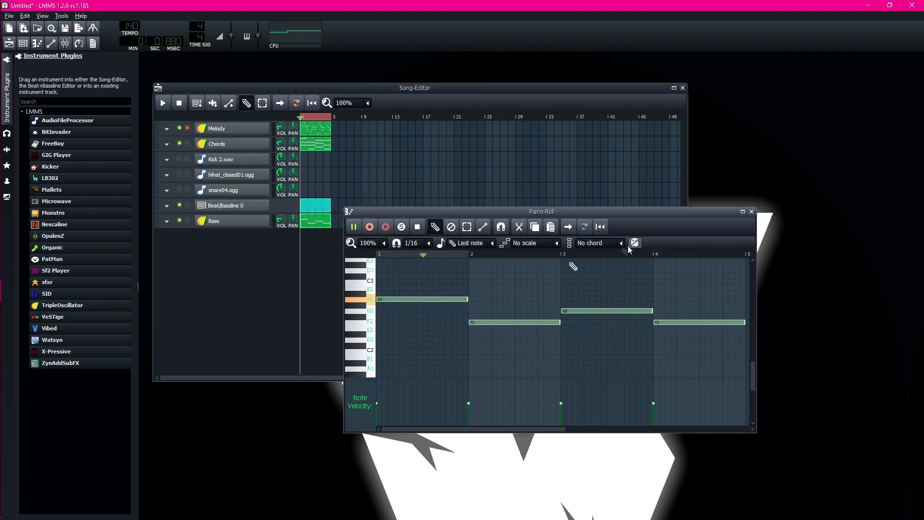
{"action": "left_click", "coordinate": [752, 212]}
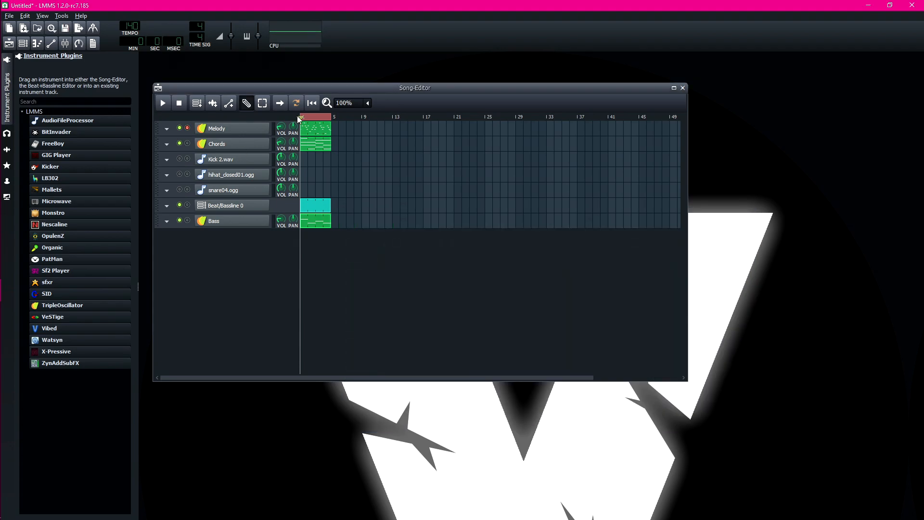
Add the LMMS Equalizer effect to the Bass track's effects chain
{"action": "left_click", "coordinate": [264, 220]}
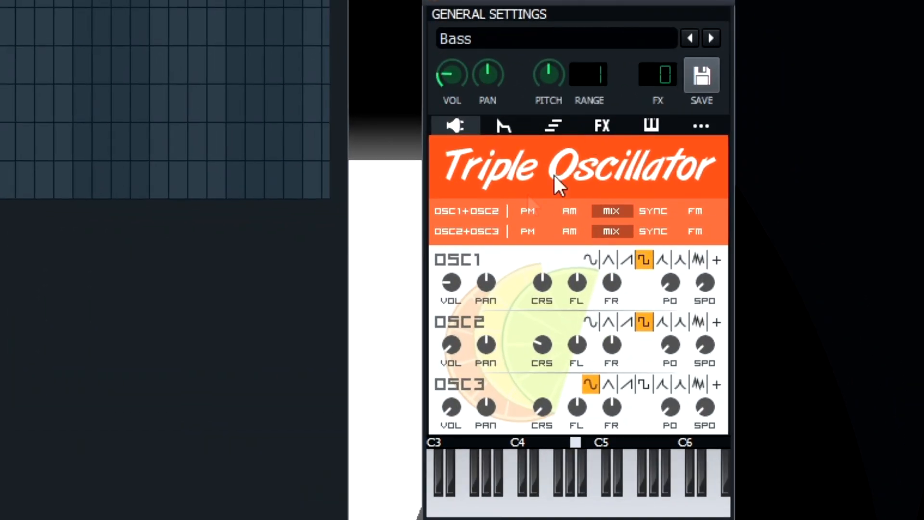
{"action": "left_click", "coordinate": [601, 127]}
{"action": "left_click", "coordinate": [494, 416]}
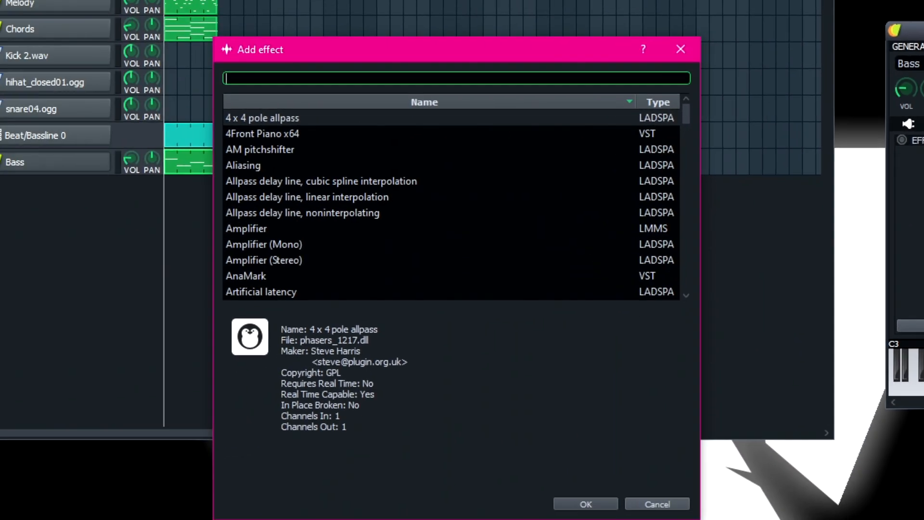
{"action": "type", "text": "equalizer"}
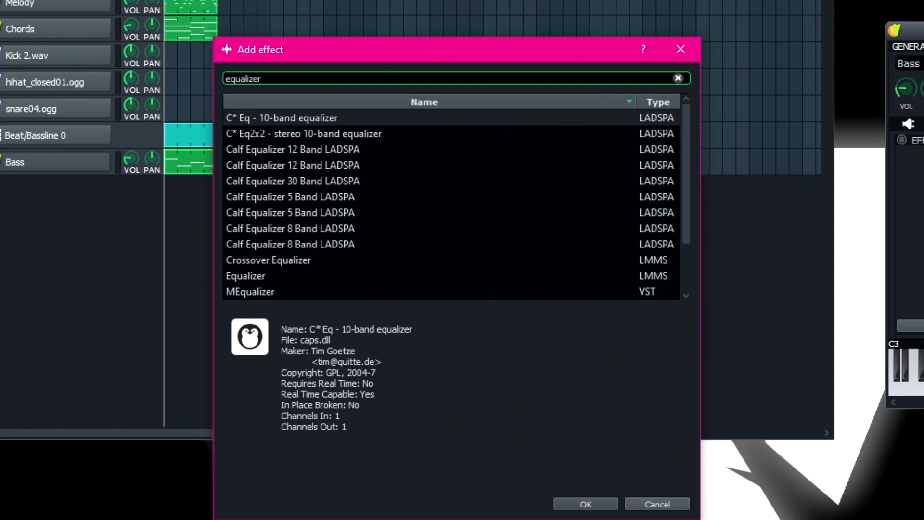
{"action": "double_click", "coordinate": [286, 276]}
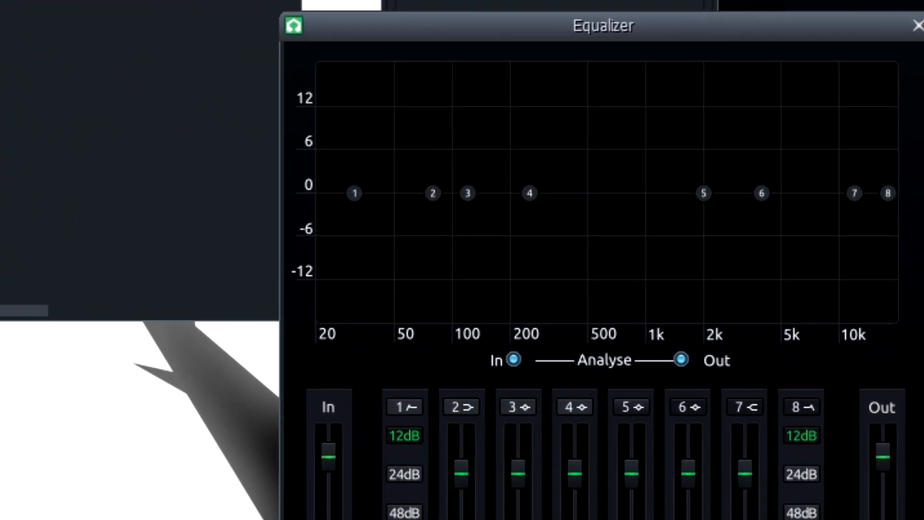
Set the Bass equalizer's high cut to about 800 Hz and its low cut to about 97 Hz, and close the settings
{"action": "left_click_drag", "start_coordinate": [888, 193], "coordinate": [626, 192]}
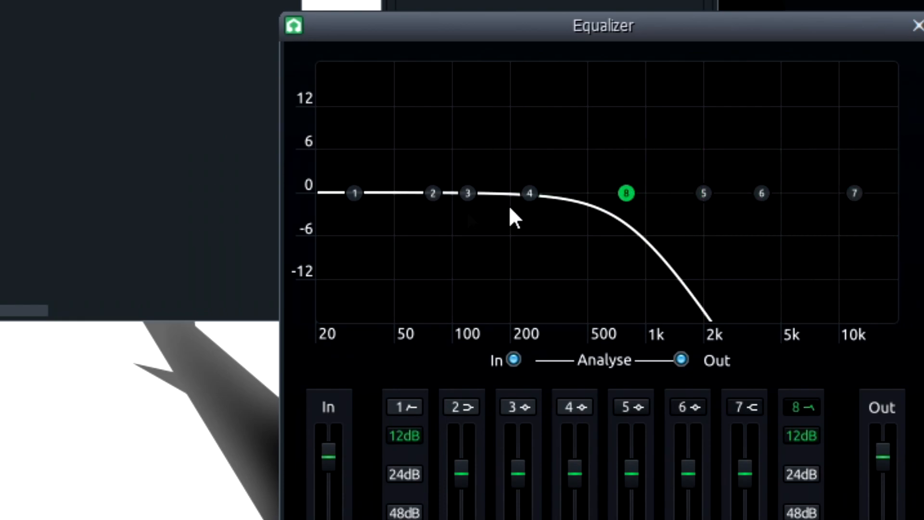
{"action": "left_click_drag", "start_coordinate": [354, 193], "coordinate": [448, 206]}
{"action": "mouse_move", "coordinate": [448, 199]}
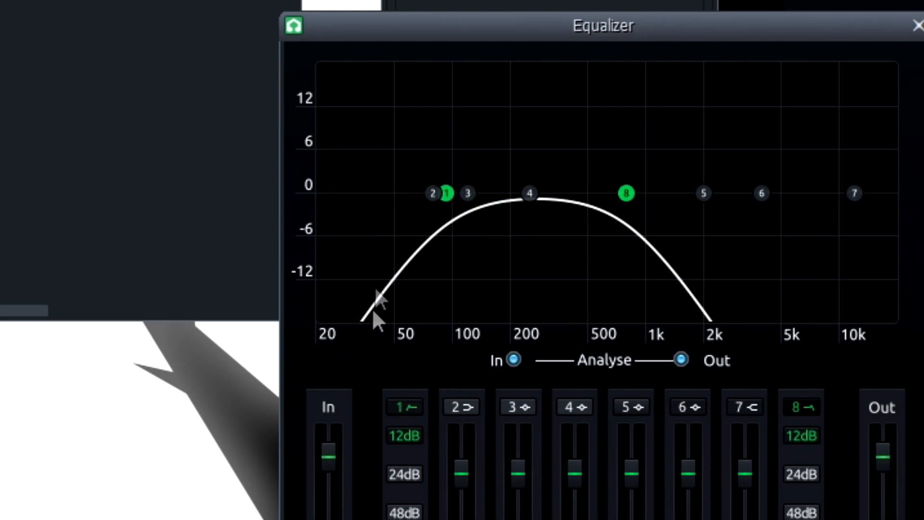
{"action": "mouse_move", "coordinate": [540, 189]}
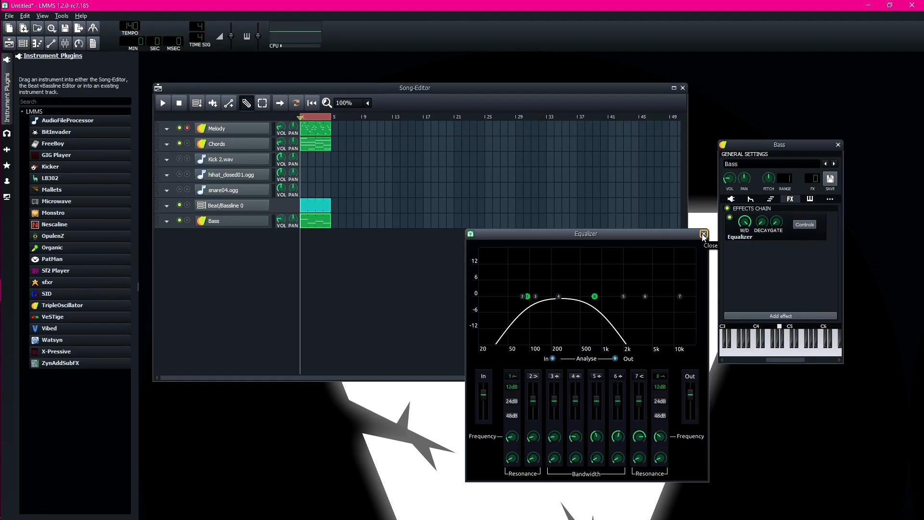
{"action": "left_click_drag", "start_coordinate": [547, 234], "coordinate": [679, 247]}
{"action": "left_click_drag", "start_coordinate": [663, 311], "coordinate": [664, 317]}
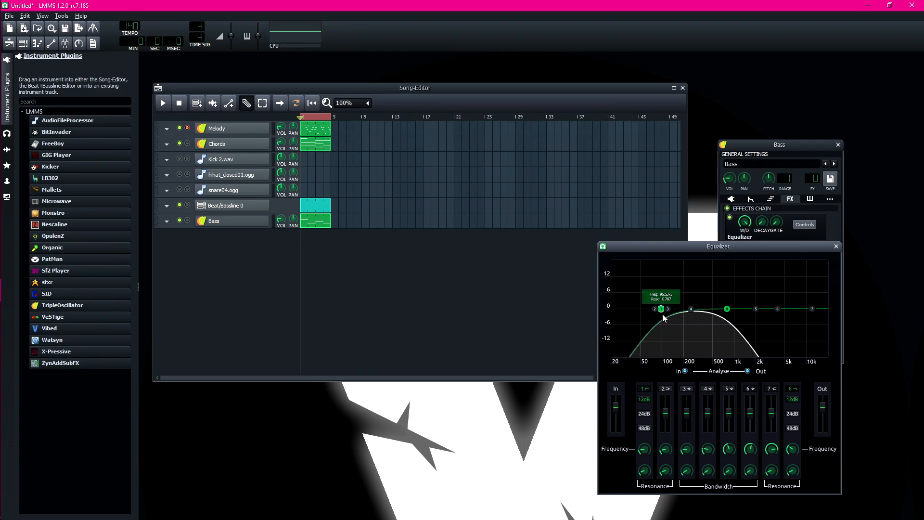
{"action": "left_click", "coordinate": [836, 247]}
{"action": "left_click", "coordinate": [838, 144]}
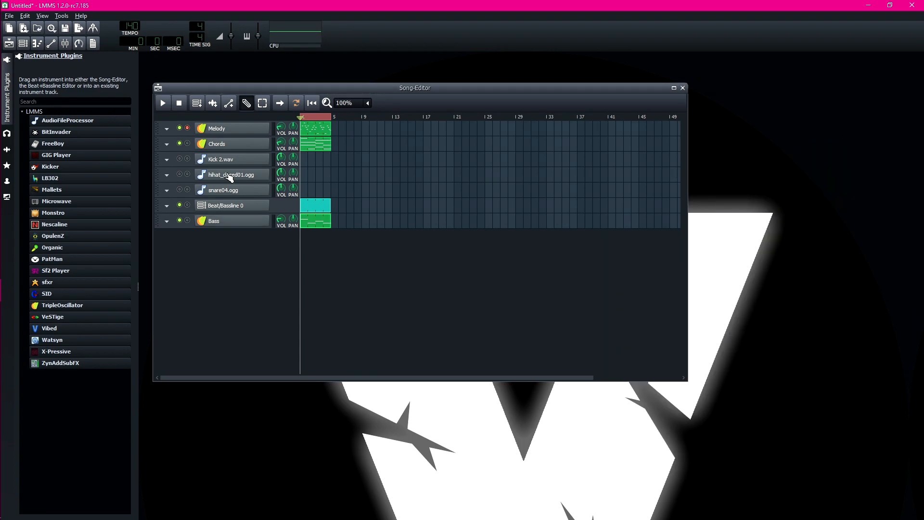
Play the song while adjusting the volumes of the Bass and Chords tracks, and stop playback
{"action": "left_click", "coordinate": [165, 103]}
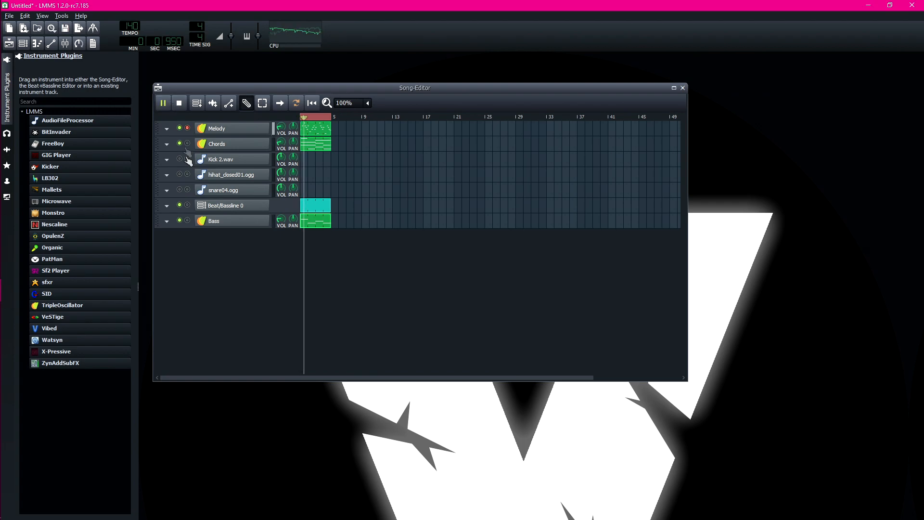
{"action": "scroll", "coordinate": [281, 220], "scroll_direction": "up", "scroll_amount": 5}
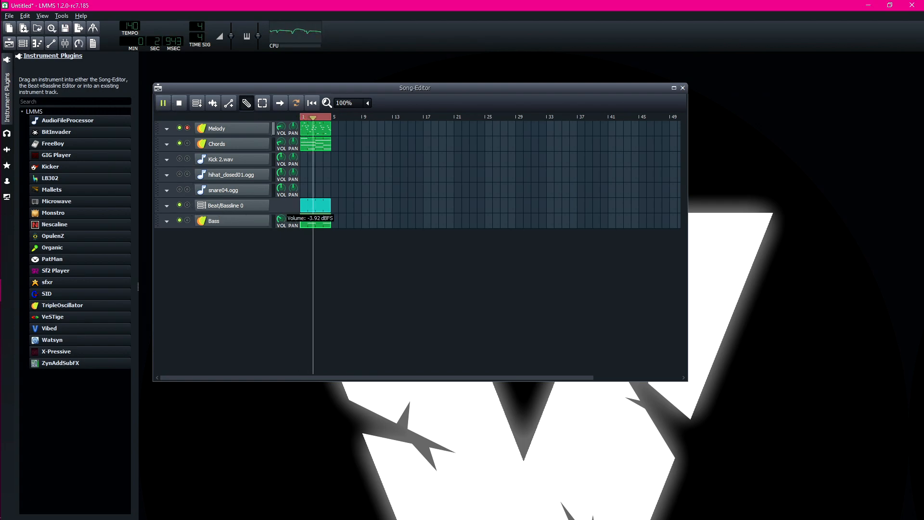
{"action": "left_click_drag", "start_coordinate": [283, 143], "coordinate": [283, 133]}
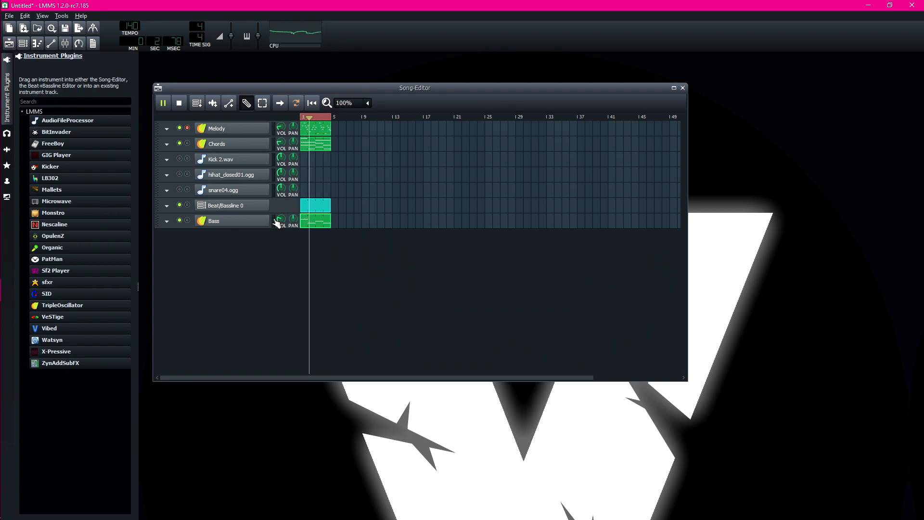
{"action": "left_click", "coordinate": [173, 105]}
Remove the empty snare04.ogg, hihat_closed01.ogg and Kick 2.wav tracks from the Song-Editor
{"action": "left_click", "coordinate": [167, 190]}
{"action": "left_click", "coordinate": [166, 208]}
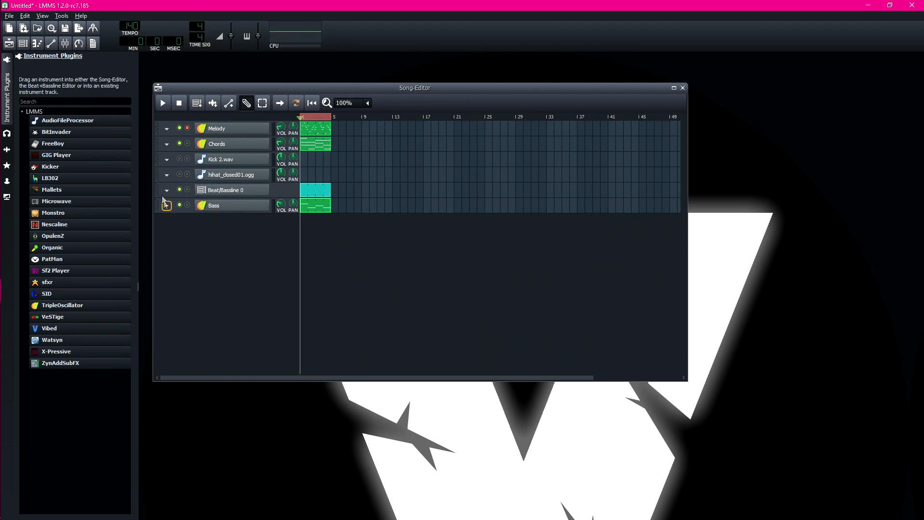
{"action": "left_click", "coordinate": [167, 175]}
{"action": "left_click", "coordinate": [169, 193]}
{"action": "left_click", "coordinate": [167, 160]}
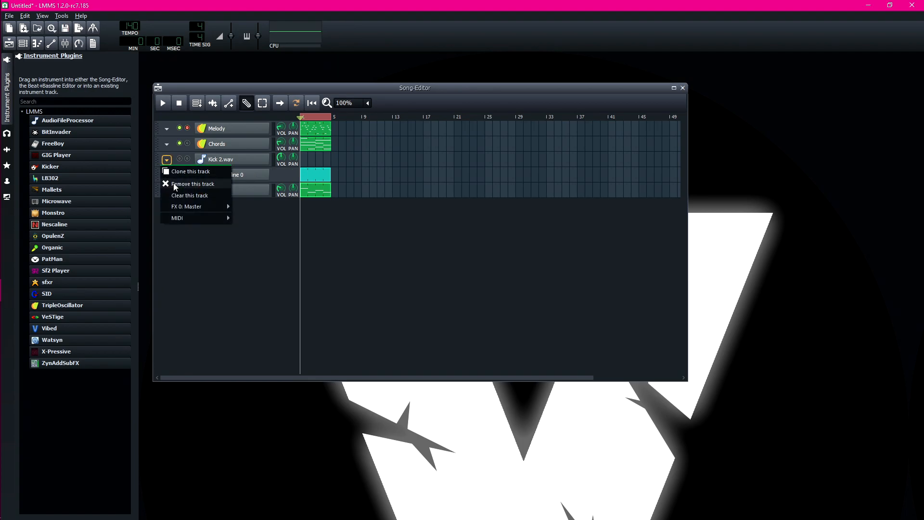
{"action": "left_click", "coordinate": [169, 178]}
Check the drum pattern in the Beat+Bassline Editor and play the song to hear the full mix
{"action": "double_click", "coordinate": [305, 164]}
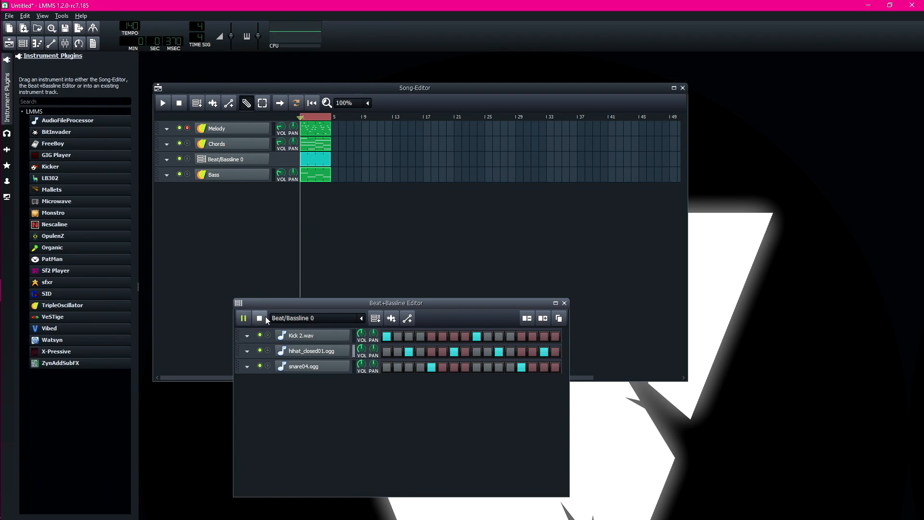
{"action": "left_click", "coordinate": [564, 303]}
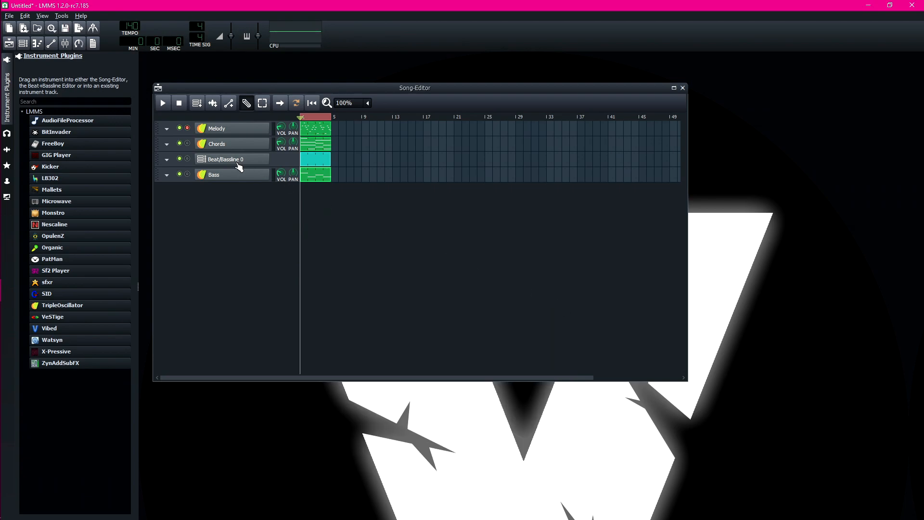
{"action": "left_click", "coordinate": [163, 103]}
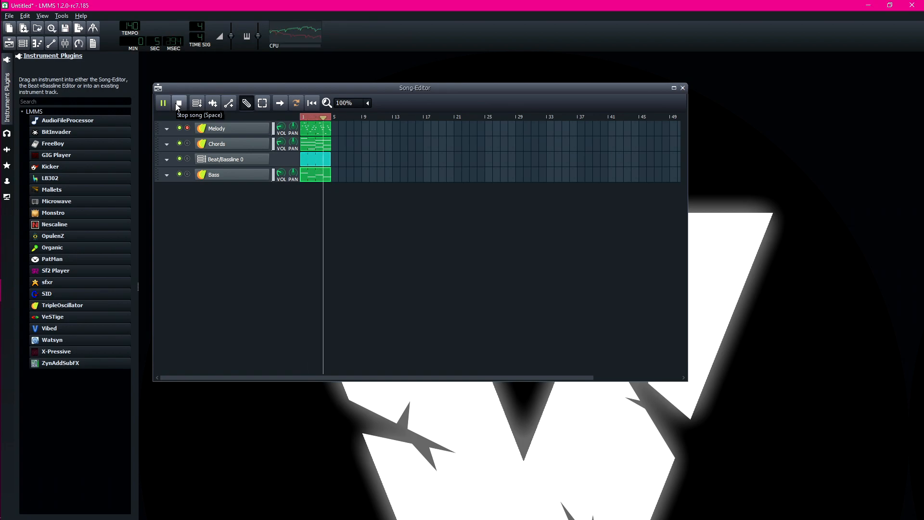
{"action": "left_click", "coordinate": [178, 104]}
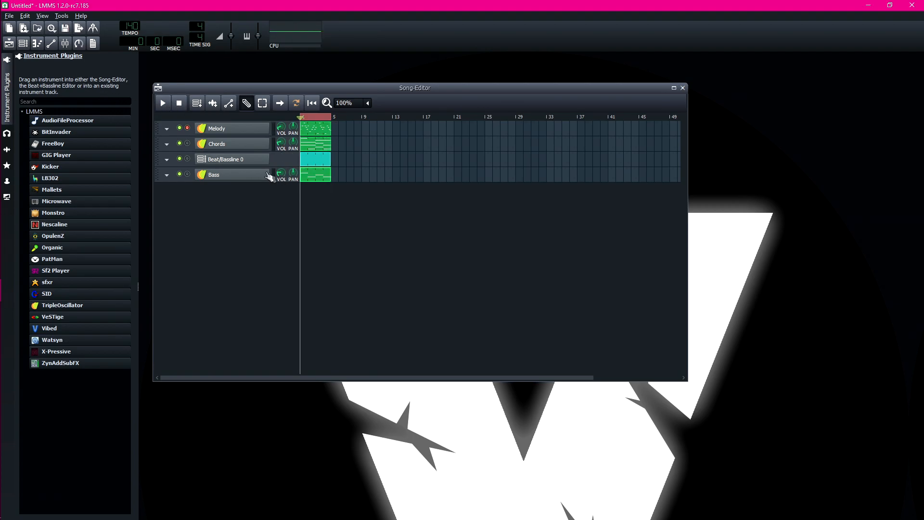
Turn down the volumes of the kick, hi-hat and snare in the Beat/Bassline 0 pattern
{"action": "double_click", "coordinate": [317, 160]}
{"action": "left_click_drag", "start_coordinate": [361, 349], "coordinate": [362, 349]}
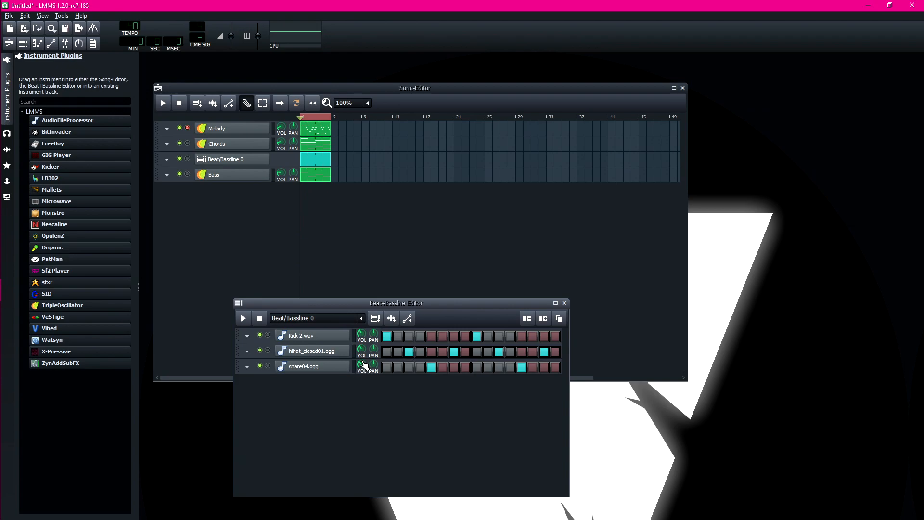
{"action": "left_click_drag", "start_coordinate": [362, 349], "coordinate": [362, 350]}
Play the song while adjusting the Melody track's volume, and stop playback
{"action": "left_click", "coordinate": [163, 103]}
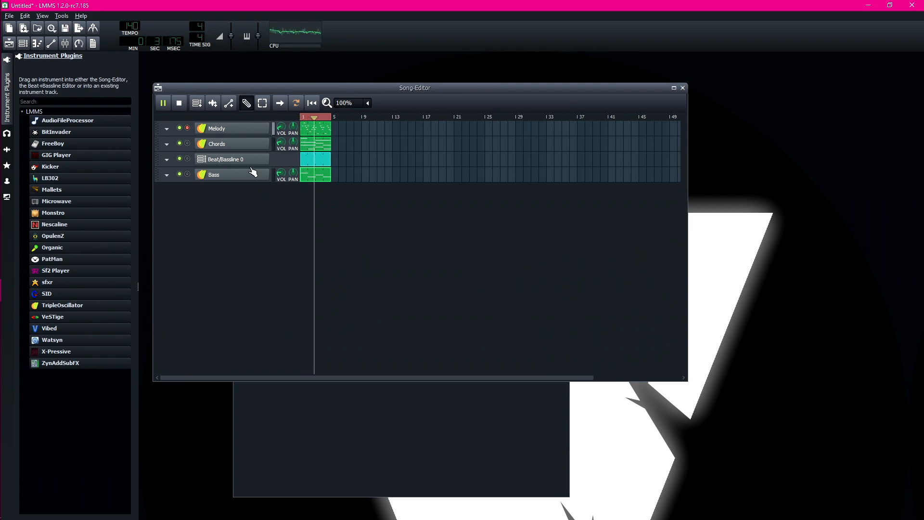
{"action": "left_click_drag", "start_coordinate": [281, 127], "coordinate": [284, 130]}
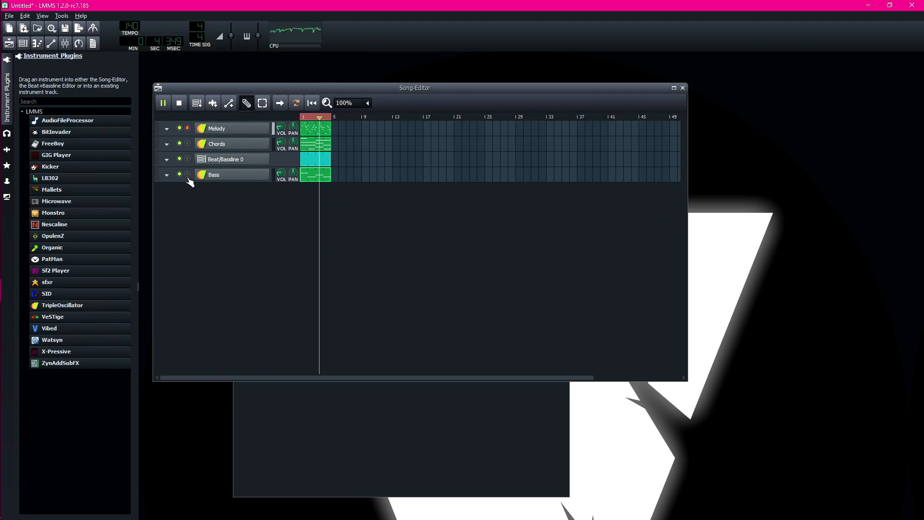
{"action": "left_click", "coordinate": [178, 105]}
Toggle solo on the Chords track and raise its oscillator 2 coarse detuning to match the knob setting of oscillator 1
{"action": "left_click", "coordinate": [187, 143]}
{"action": "left_click", "coordinate": [226, 143]}
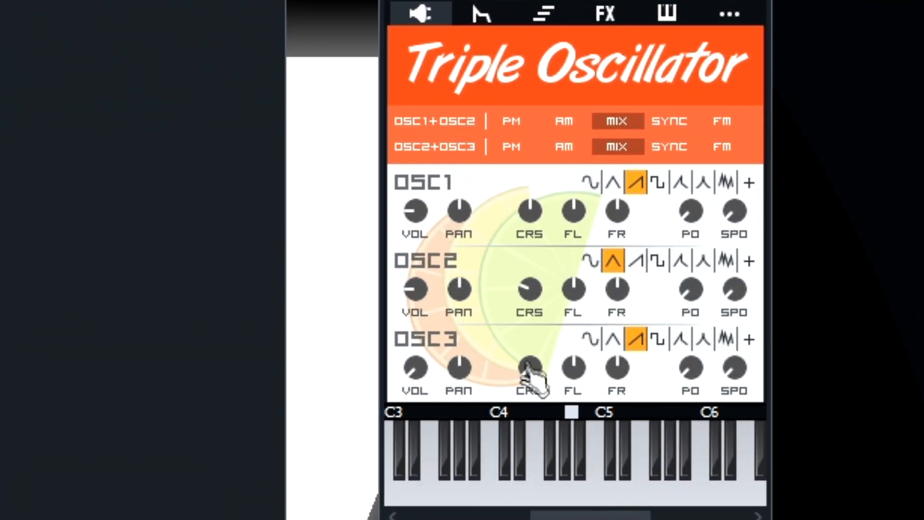
{"action": "mouse_move", "coordinate": [766, 287]}
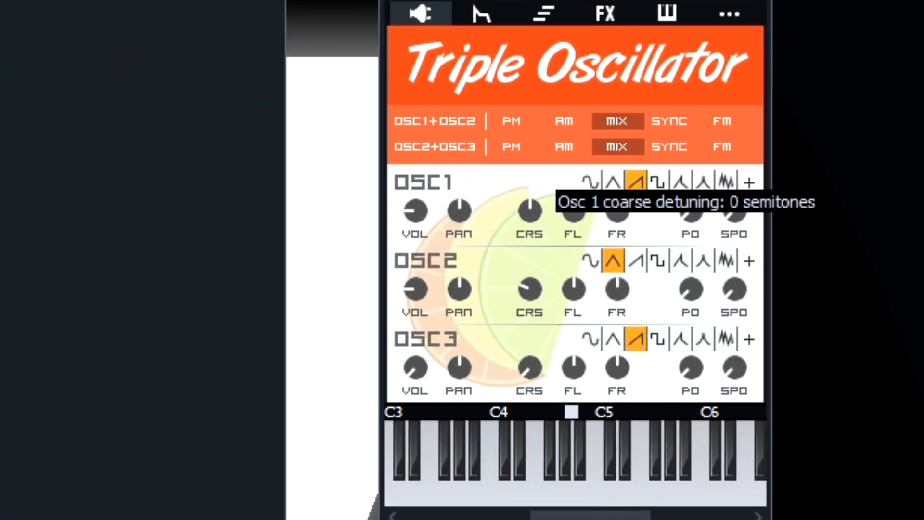
{"action": "left_click", "coordinate": [532, 364]}
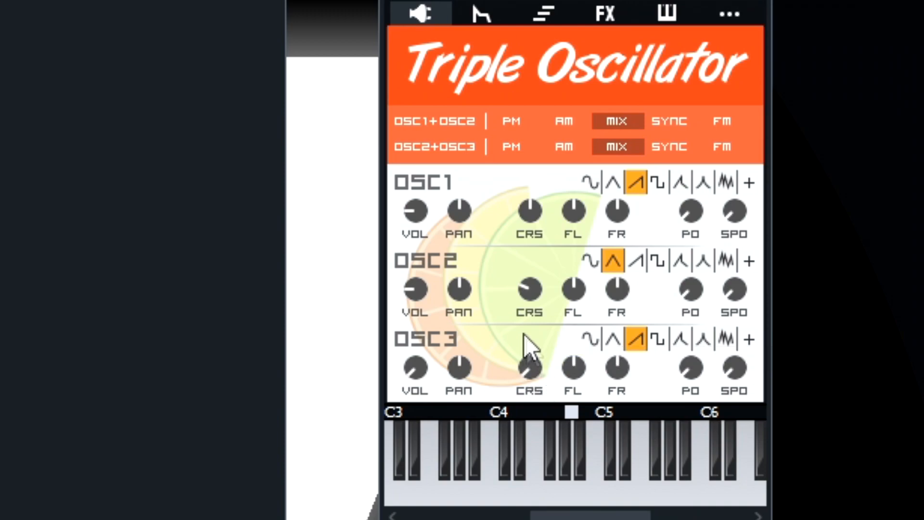
{"action": "left_click", "coordinate": [529, 289]}
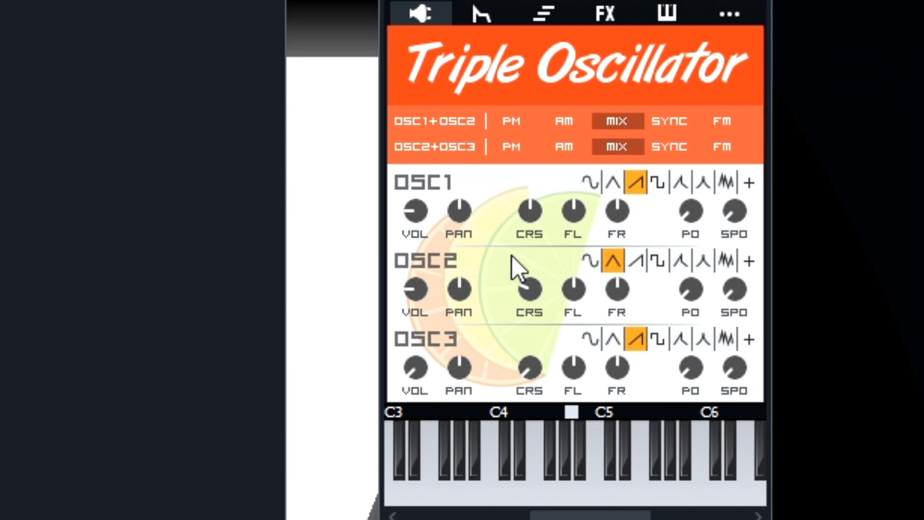
{"action": "left_click", "coordinate": [529, 210]}
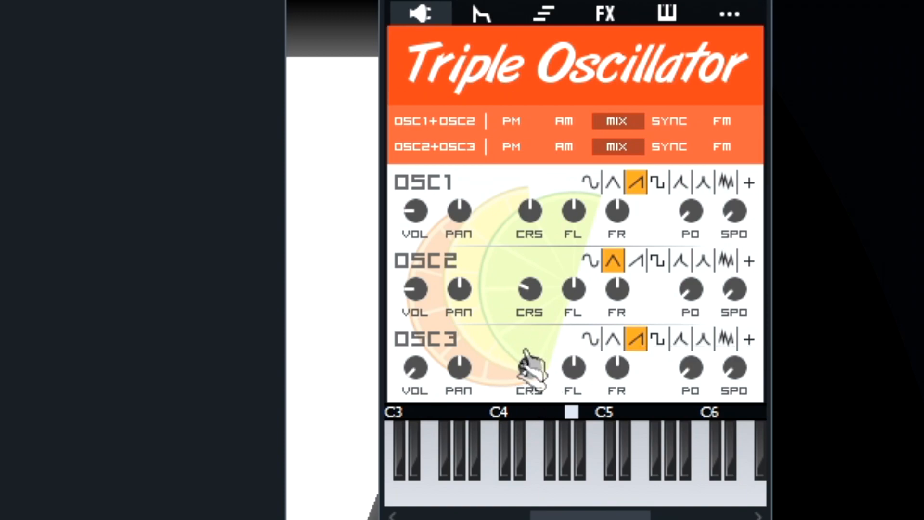
{"action": "left_click_drag", "start_coordinate": [530, 289], "coordinate": [530, 264]}
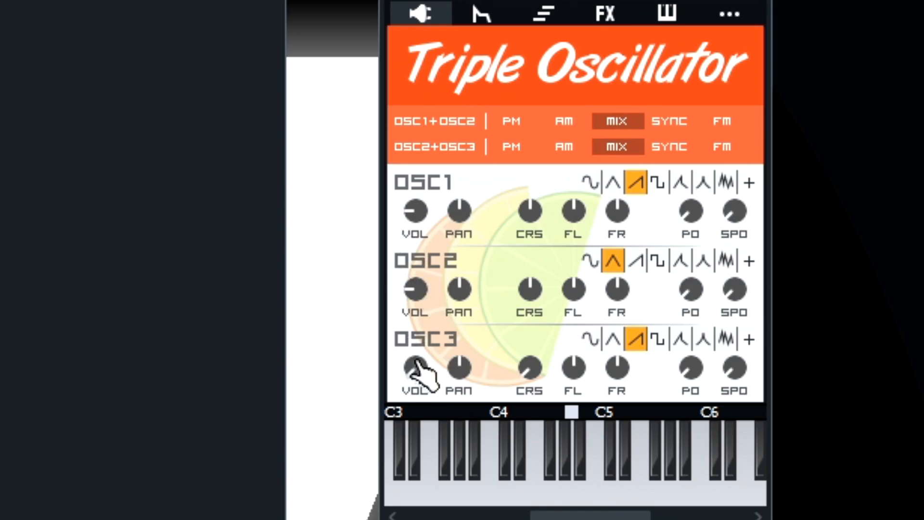
Lower the frequency of band 1 in the Chords track's equalizer to just above 200 Hz, and close the instrument windows
{"action": "mouse_move", "coordinate": [557, 489]}
{"action": "left_mouse_down"}
{"action": "mouse_move", "coordinate": [617, 491]}
{"action": "mouse_move", "coordinate": [552, 491]}
{"action": "left_mouse_up"}
{"action": "left_click", "coordinate": [605, 15]}
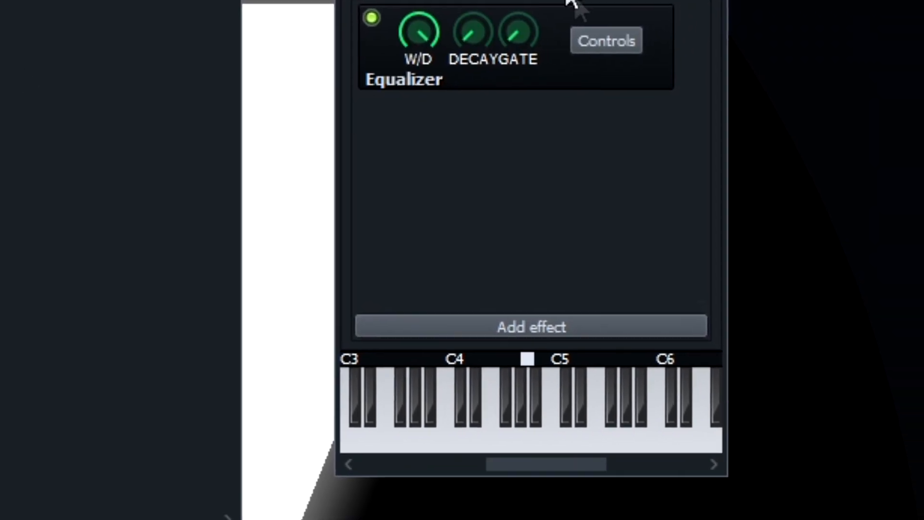
{"action": "left_click", "coordinate": [602, 39]}
{"action": "left_click_drag", "start_coordinate": [439, 237], "coordinate": [379, 239]}
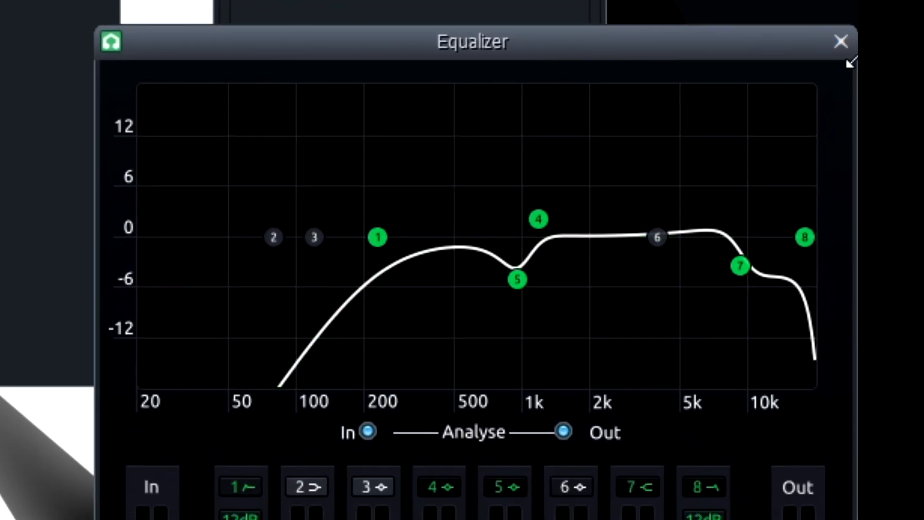
{"action": "left_click", "coordinate": [841, 42]}
{"action": "left_click", "coordinate": [840, 143]}
Unmute the Bass, Beat/Bassline 0 and Melody tracks, and play the song to hear the full mix
{"action": "left_click", "coordinate": [180, 174]}
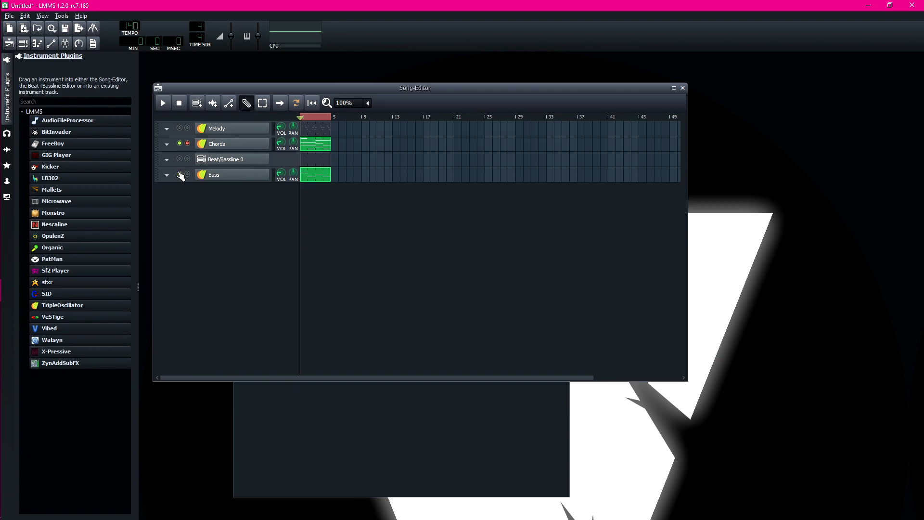
{"action": "left_click", "coordinate": [180, 158]}
{"action": "left_click", "coordinate": [179, 128]}
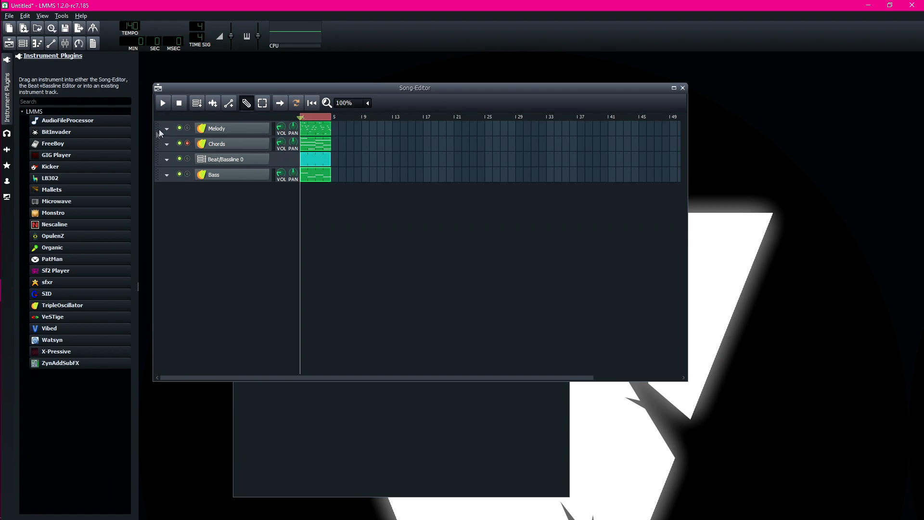
{"action": "left_click", "coordinate": [160, 102]}
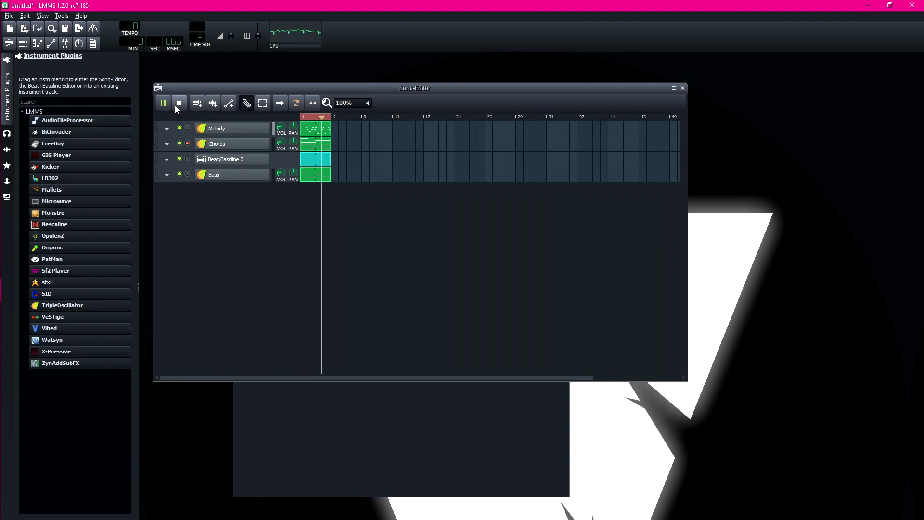
{"action": "left_click", "coordinate": [177, 106]}
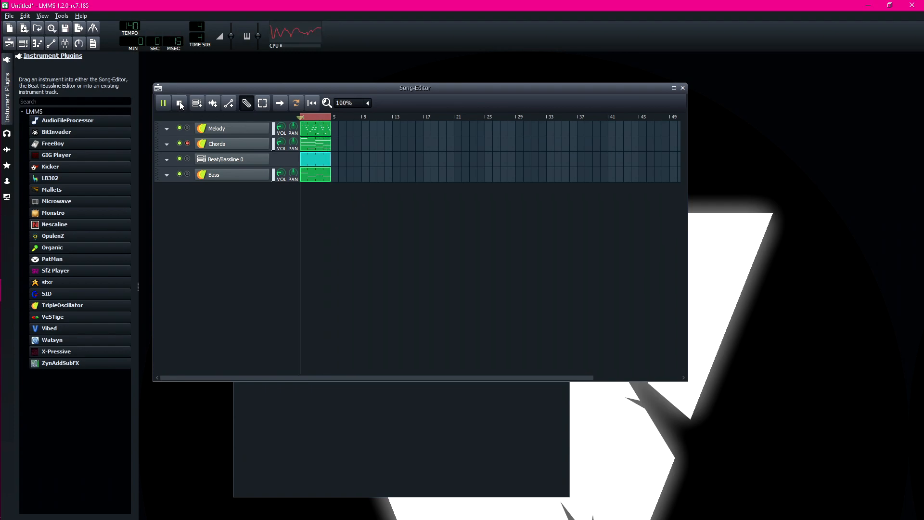
Close the window behind the Song-Editor and reposition the Song-Editor in the workspace
{"action": "left_click_drag", "start_coordinate": [409, 88], "coordinate": [428, 65]}
{"action": "left_click", "coordinate": [527, 376]}
{"action": "key", "text": "F6"}
{"action": "left_click_drag", "start_coordinate": [239, 63], "coordinate": [208, 61]}
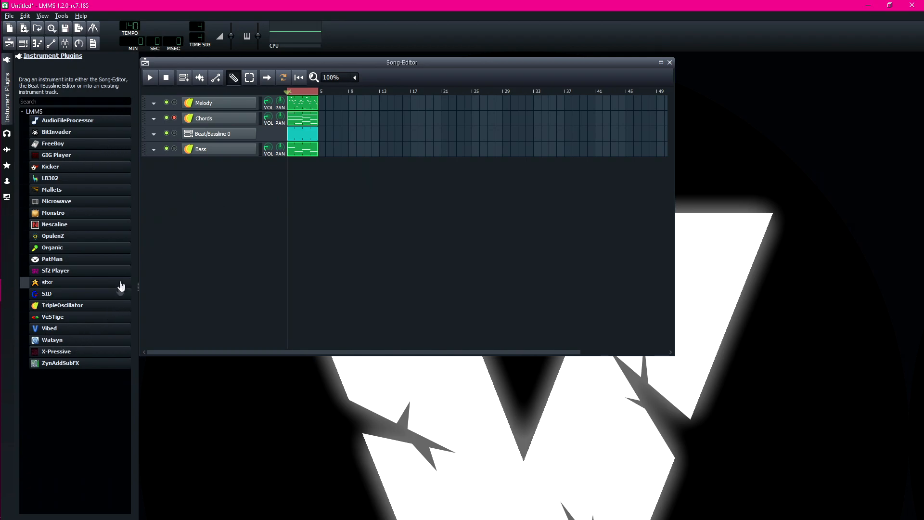
{"action": "left_click_drag", "start_coordinate": [239, 62], "coordinate": [260, 76]}
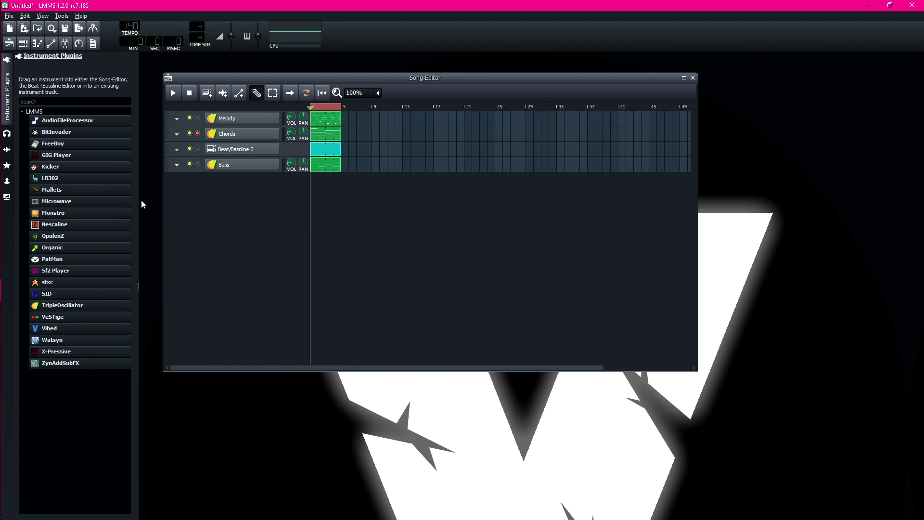
Check the steps of the Beat/Bassline 0 pattern and close its editor
{"action": "double_click", "coordinate": [327, 150]}
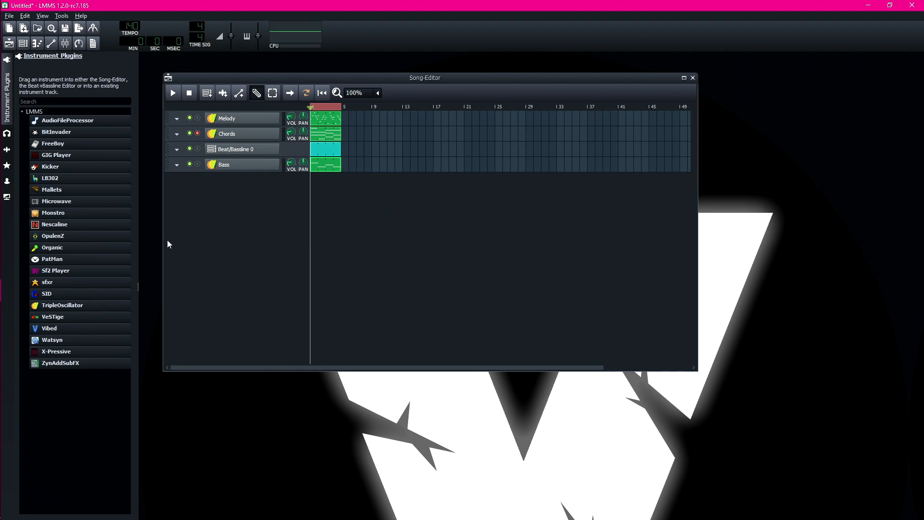
{"action": "double_click", "coordinate": [327, 150]}
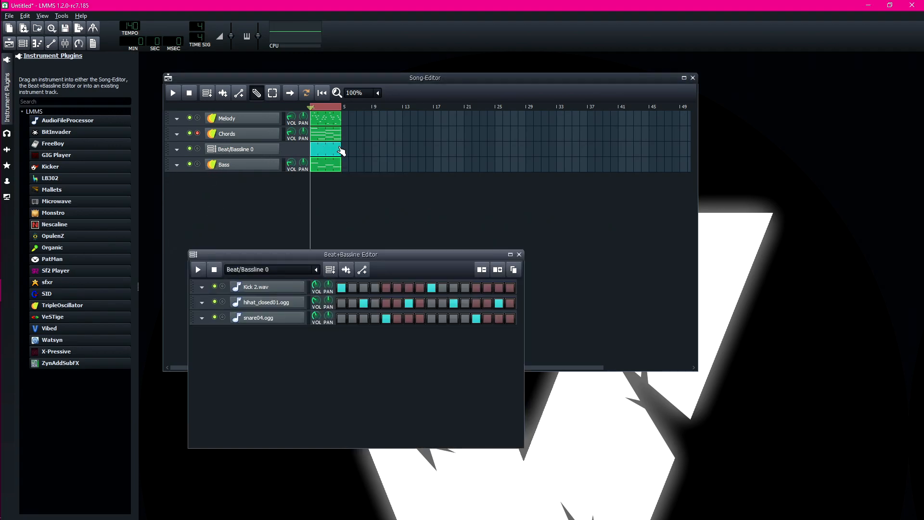
{"action": "left_click", "coordinate": [519, 254]}
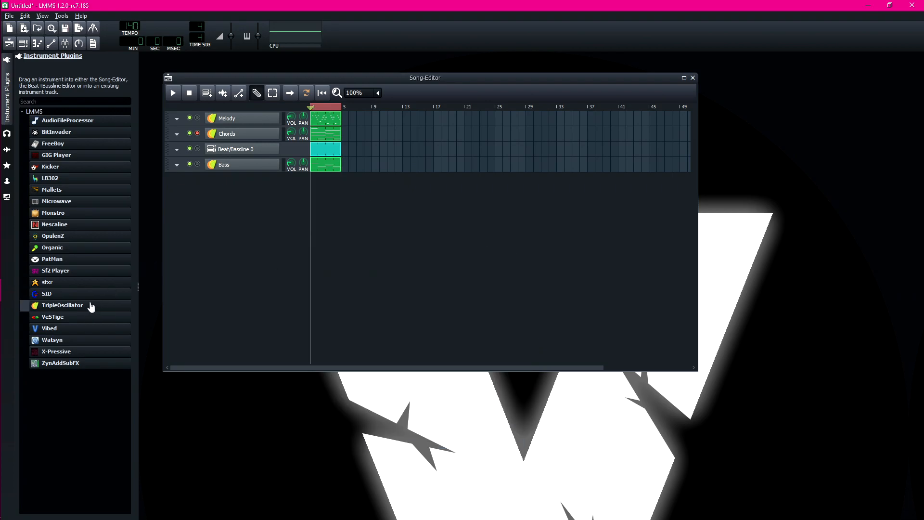
Add a new TripleOscillator track to the song and insert the Peak Controller effect in its effects chain
{"action": "left_click_drag", "start_coordinate": [76, 308], "coordinate": [253, 197]}
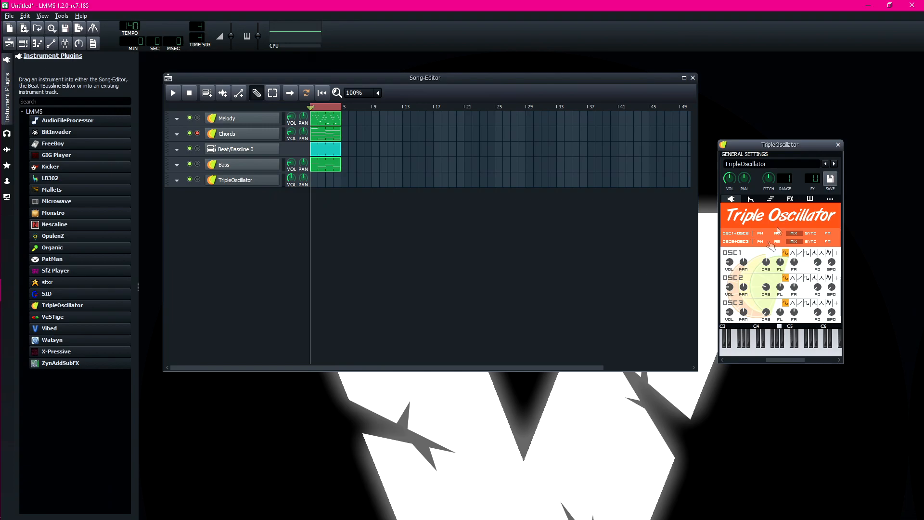
{"action": "left_click", "coordinate": [790, 200]}
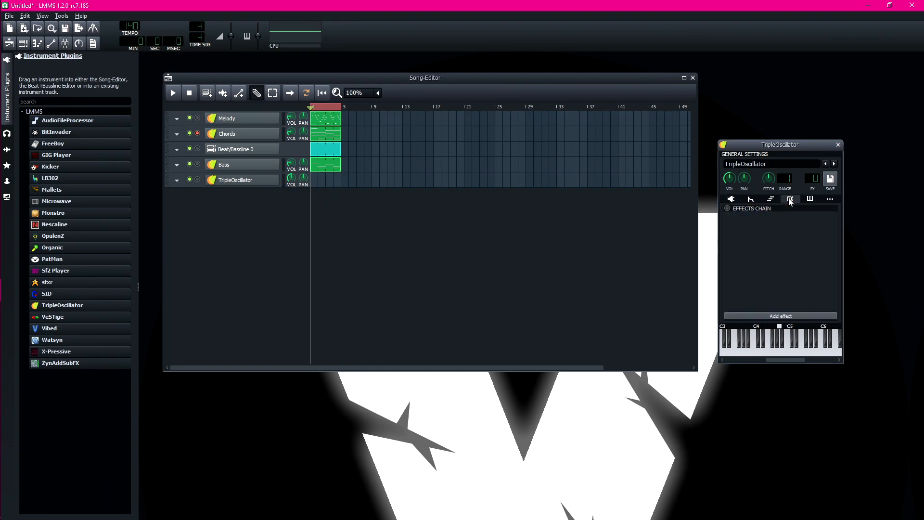
{"action": "left_click", "coordinate": [767, 317]}
{"action": "type", "text": "peak"}
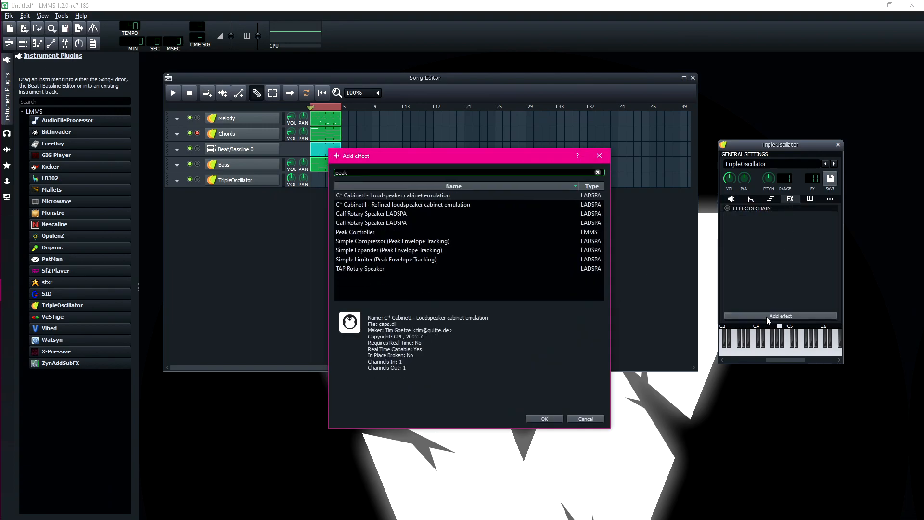
{"action": "double_click", "coordinate": [373, 233]}
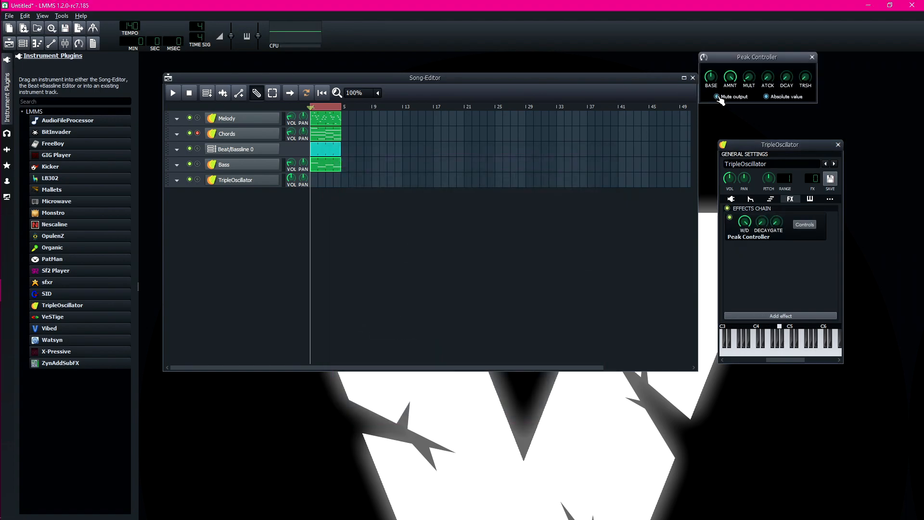
Try several notes on the new TripleOscillator's keyboard to check the muted output
{"action": "left_click_drag", "start_coordinate": [763, 148], "coordinate": [752, 148]}
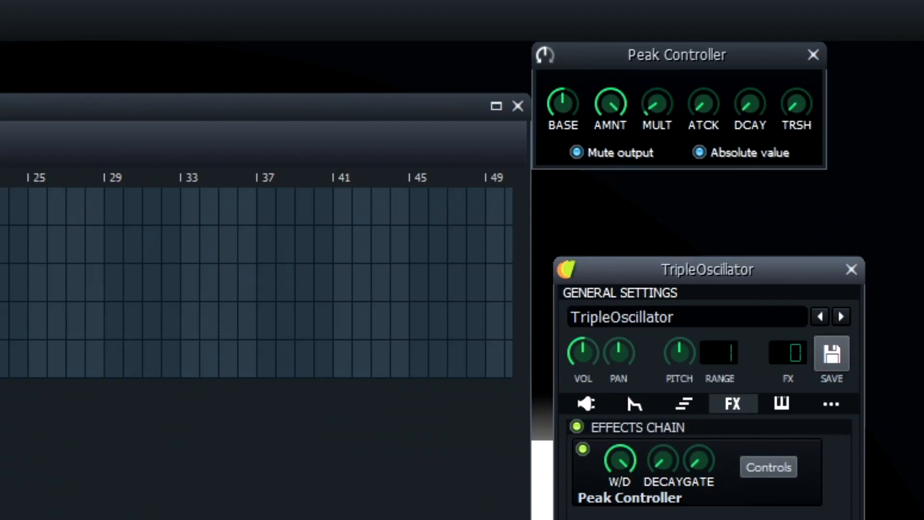
{"action": "left_click", "coordinate": [760, 352]}
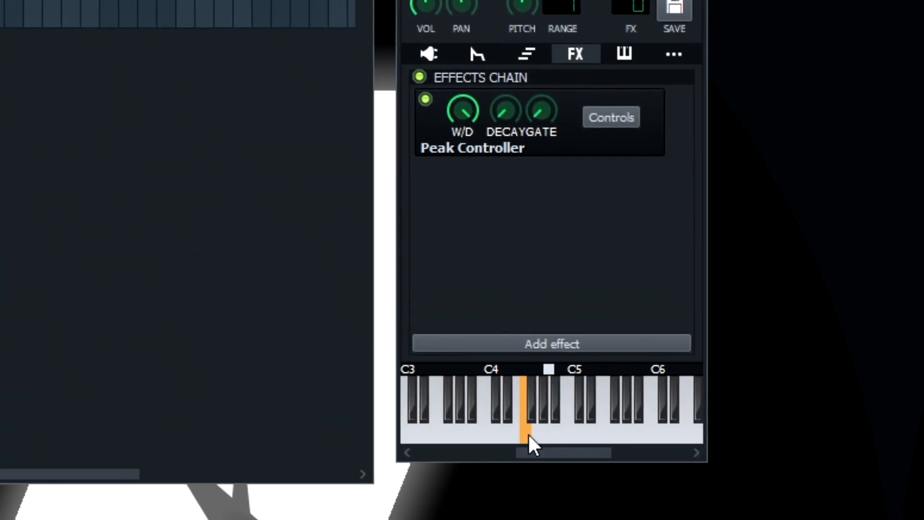
{"action": "left_click", "coordinate": [507, 407]}
{"action": "left_click_drag", "start_coordinate": [494, 417], "coordinate": [549, 433]}
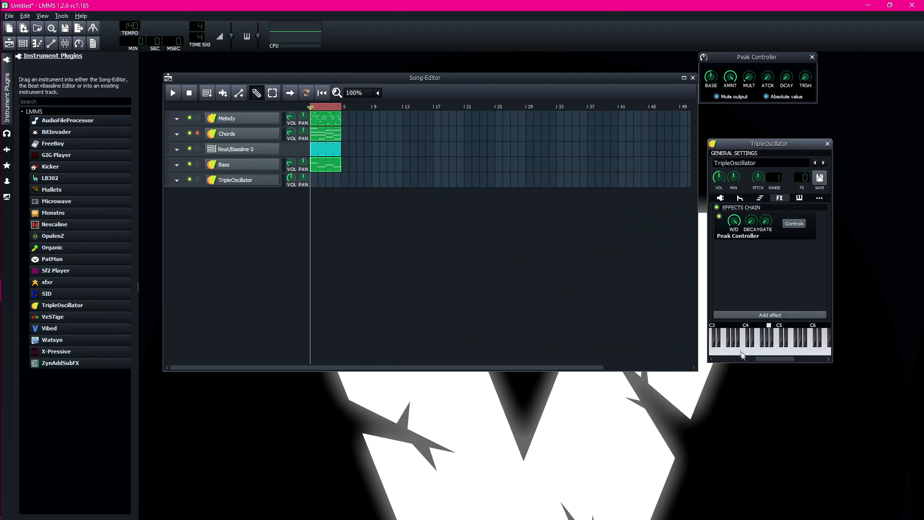
{"action": "left_click", "coordinate": [769, 350]}
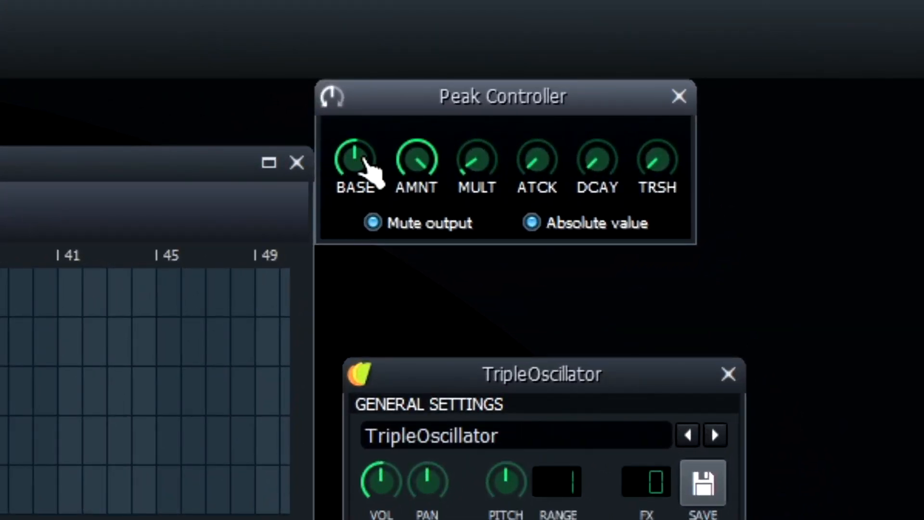
Set the Peak Controller's modulation amount to -0.68 and close its controls
{"action": "left_click", "coordinate": [437, 165]}
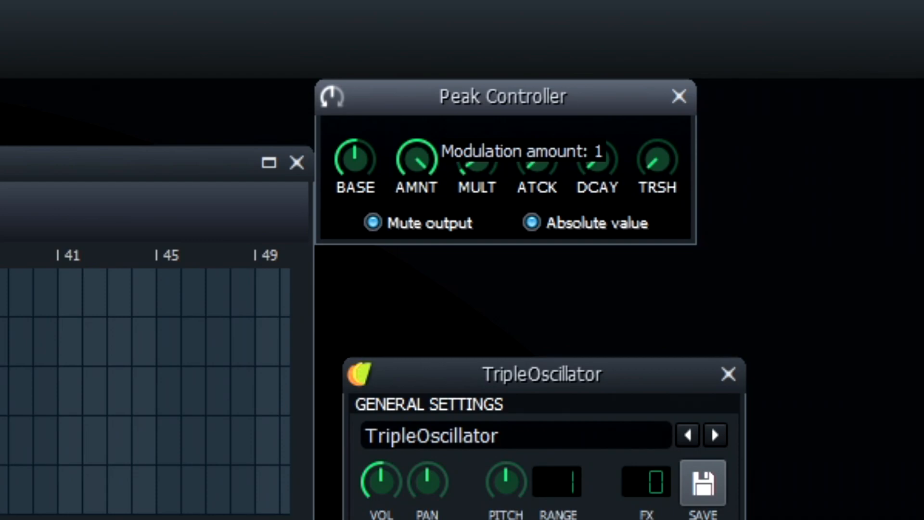
{"action": "left_click_drag", "start_coordinate": [417, 159], "coordinate": [417, 202]}
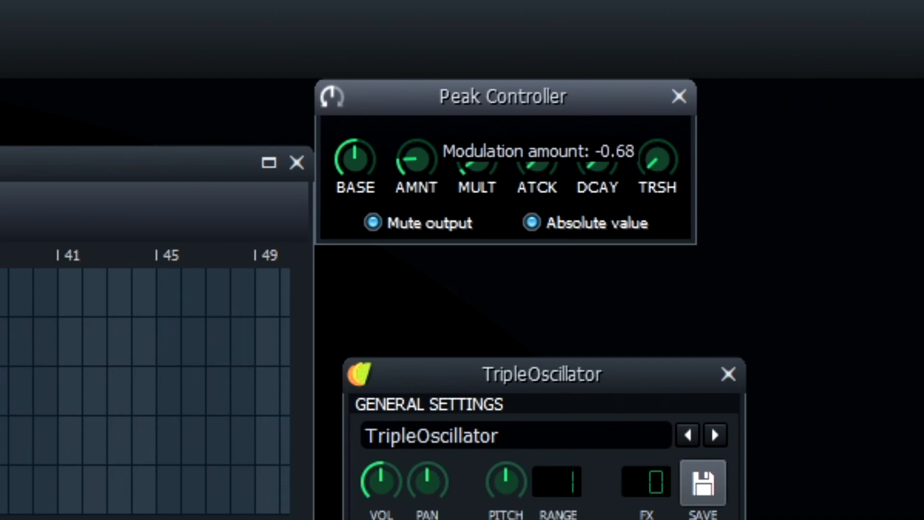
{"action": "left_click_drag", "start_coordinate": [417, 203], "coordinate": [417, 202]}
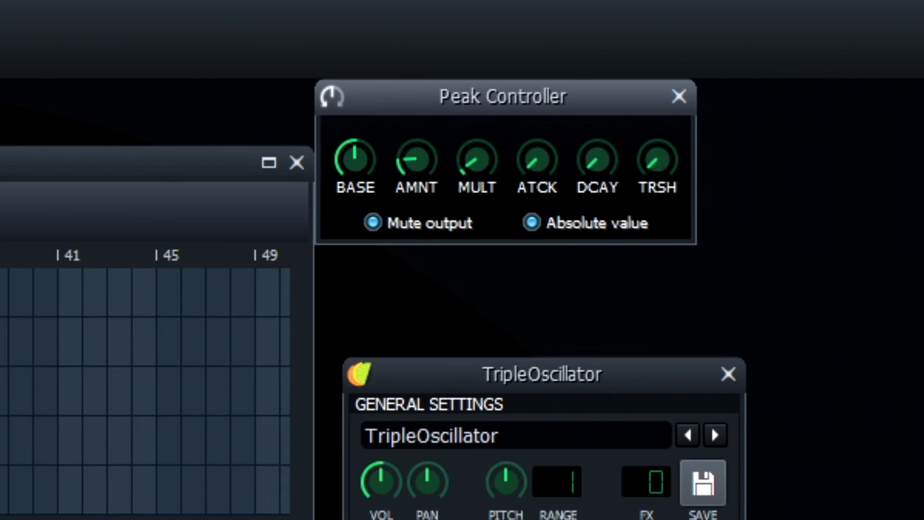
{"action": "left_click_drag", "start_coordinate": [404, 149], "coordinate": [414, 165]}
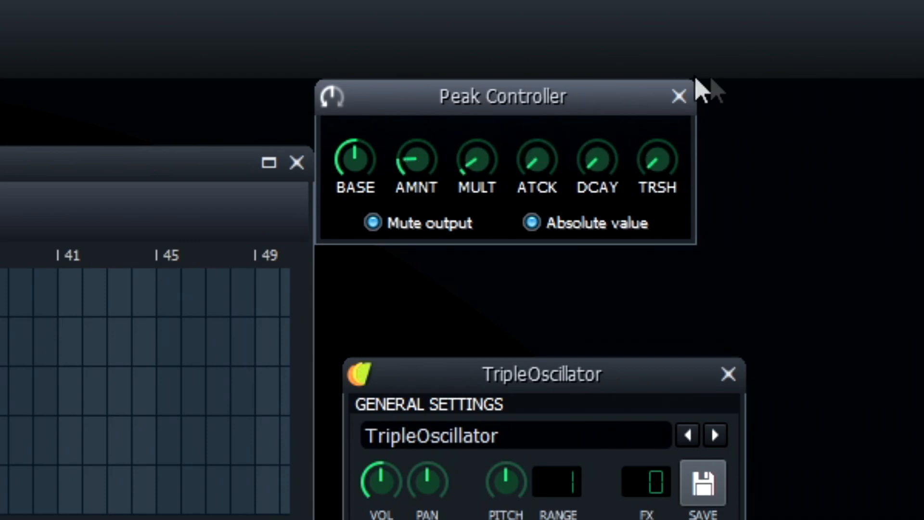
{"action": "left_click", "coordinate": [687, 97]}
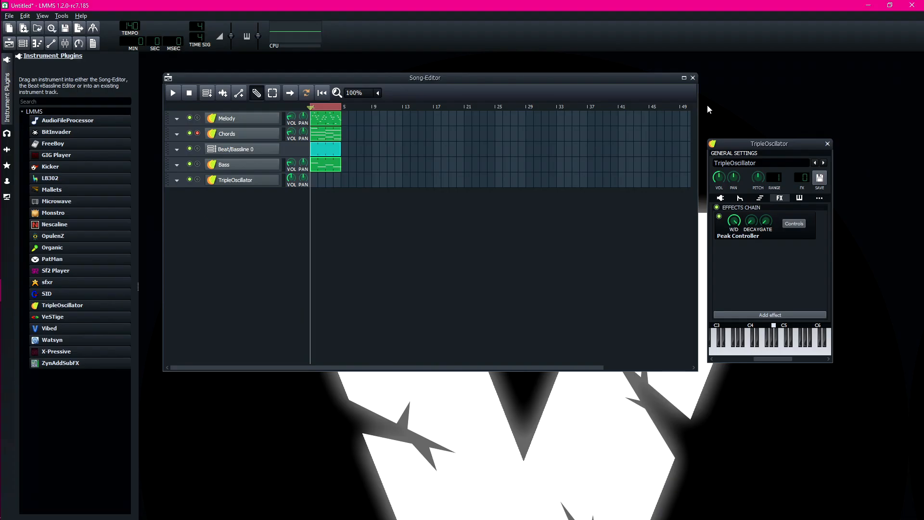
Following the kick pattern, draw eight eighth-length A4 notes on the TripleOscillator track, one every half bar across four bars
{"action": "double_click", "coordinate": [317, 150]}
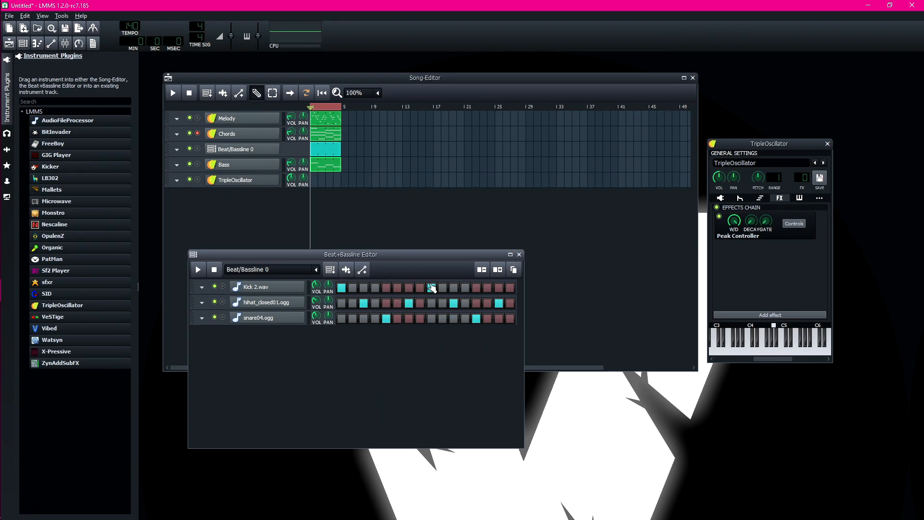
{"action": "left_click", "coordinate": [519, 255]}
{"action": "double_click", "coordinate": [314, 179]}
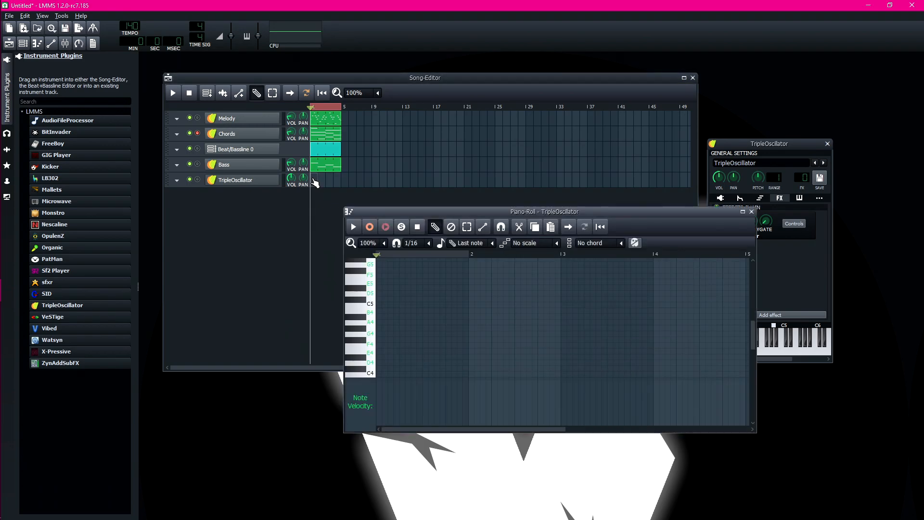
{"action": "left_click", "coordinate": [378, 322]}
{"action": "left_click_drag", "start_coordinate": [465, 322], "coordinate": [388, 321]}
{"action": "left_click", "coordinate": [425, 322]}
{"action": "left_click", "coordinate": [472, 322]}
{"action": "left_click", "coordinate": [517, 321]}
{"action": "left_click", "coordinate": [564, 321]}
{"action": "left_click", "coordinate": [610, 322]}
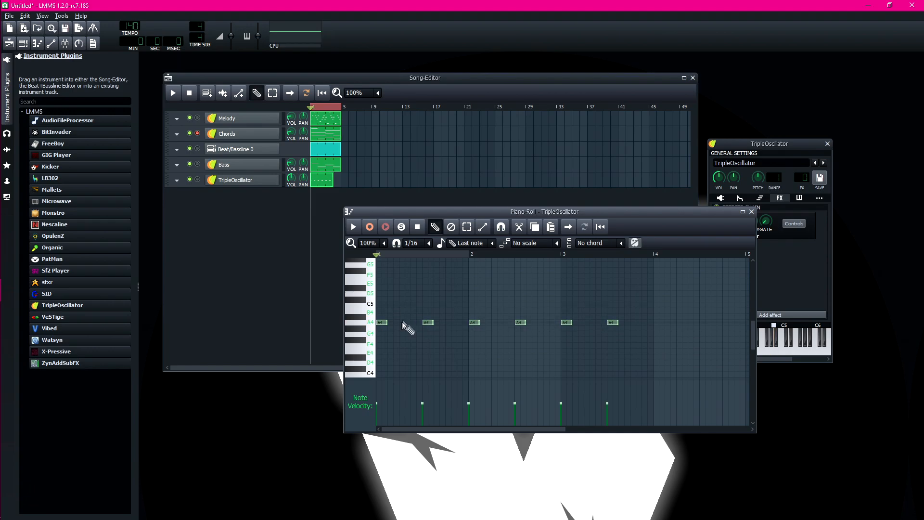
{"action": "left_click", "coordinate": [656, 322]}
{"action": "left_click", "coordinate": [703, 322]}
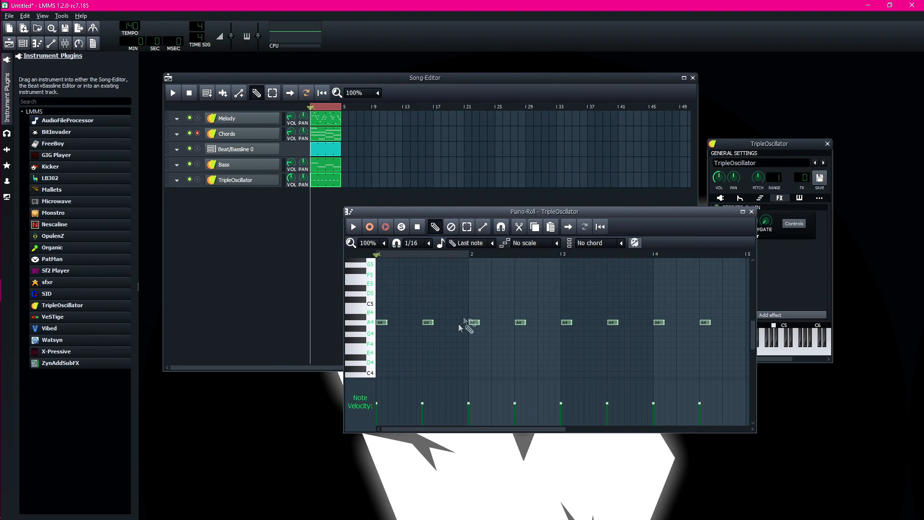
Close the TripleOscillator track's piano roll and instrument window
{"action": "left_click", "coordinate": [742, 212]}
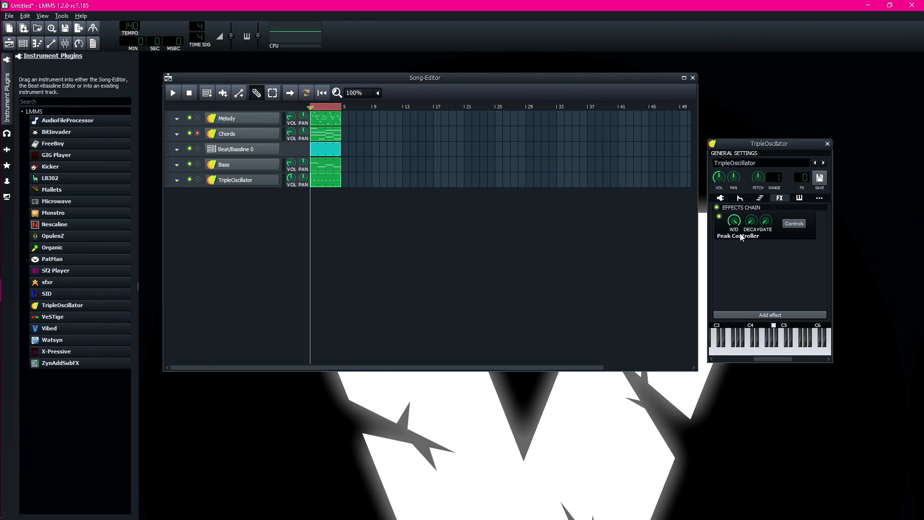
{"action": "left_click", "coordinate": [764, 353]}
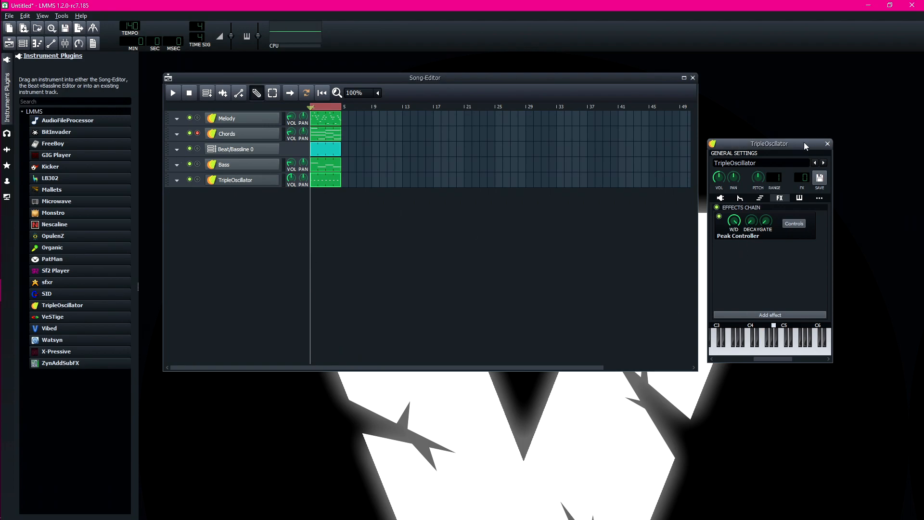
{"action": "left_click", "coordinate": [827, 144]}
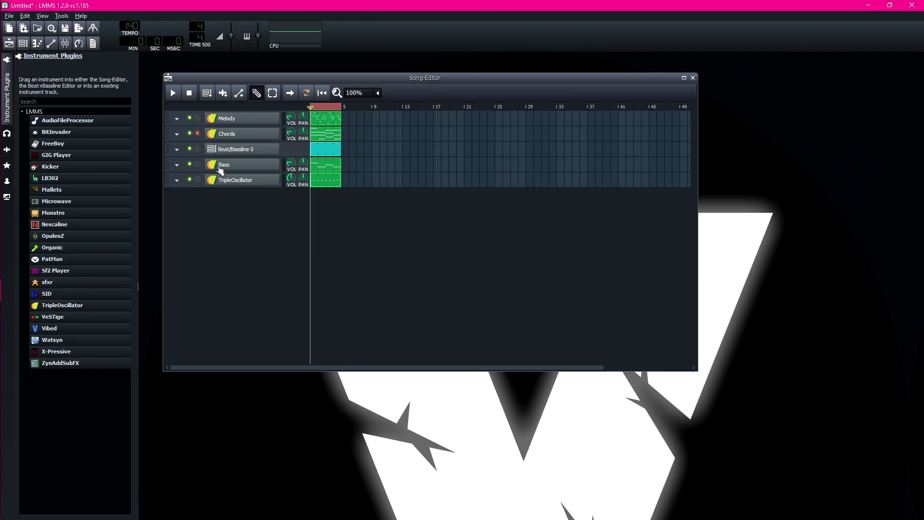
Connect the Bass track's volume to the user controller "Controller 1"
{"action": "mouse_move", "coordinate": [291, 166]}
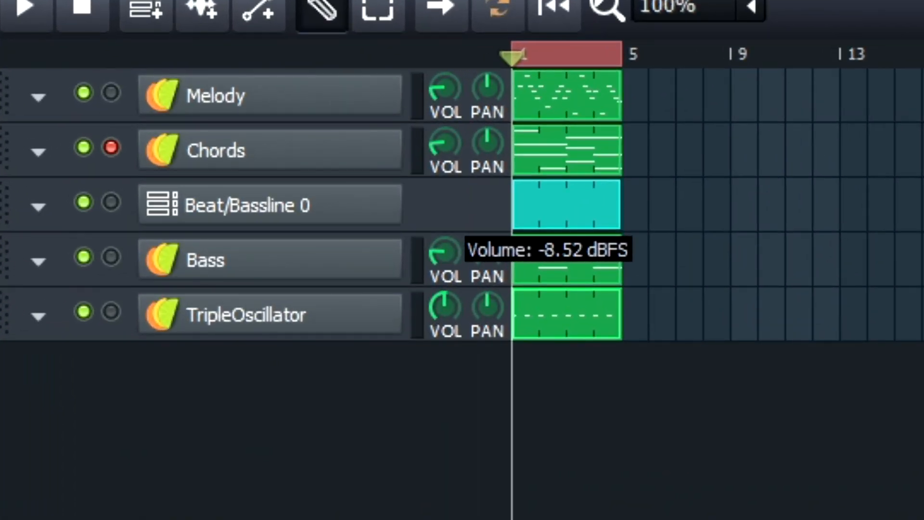
{"action": "right_click", "coordinate": [447, 258]}
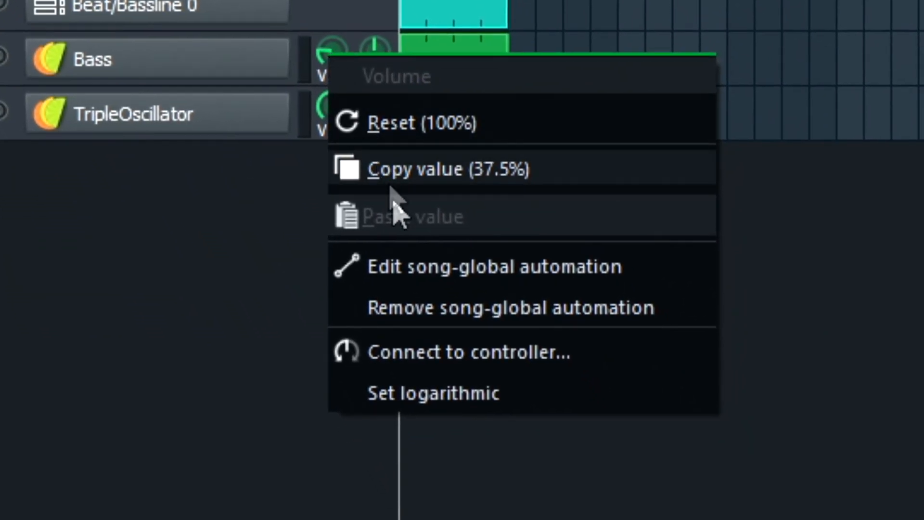
{"action": "left_click", "coordinate": [417, 355]}
{"action": "left_click", "coordinate": [489, 275]}
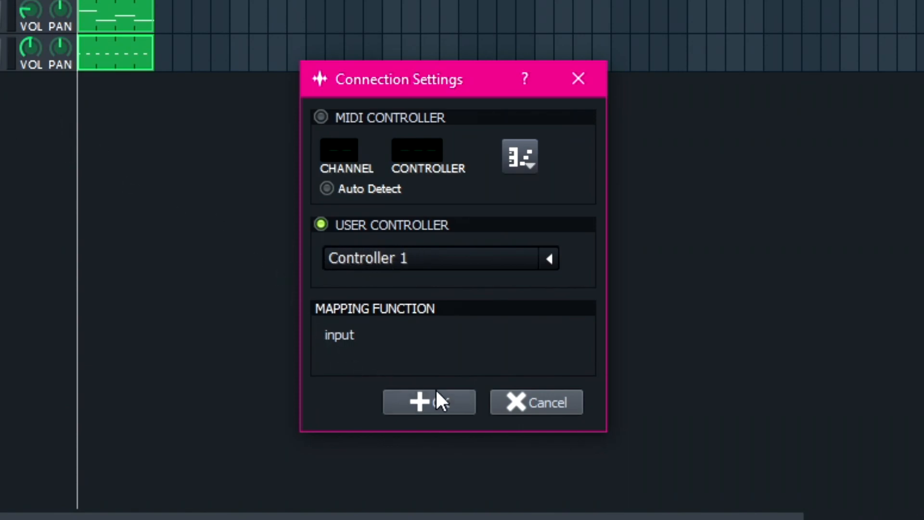
{"action": "left_click", "coordinate": [453, 402]}
Connect the Chords and Melody tracks' volumes to the user controller "Controller 1" and briefly play the song
{"action": "right_click", "coordinate": [291, 131]}
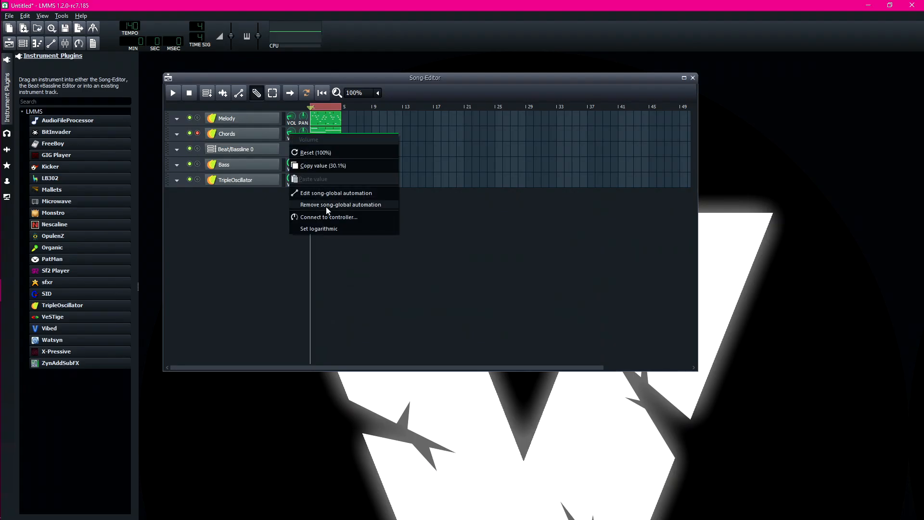
{"action": "left_click", "coordinate": [328, 217]}
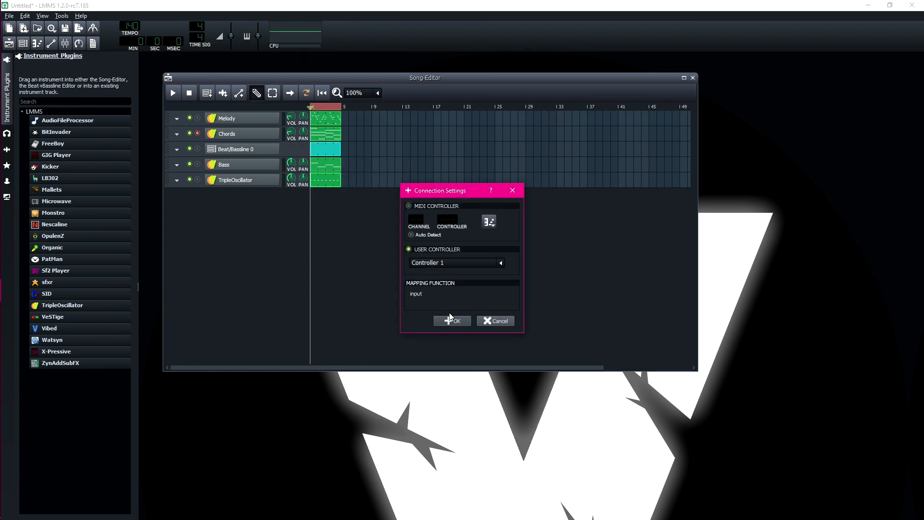
{"action": "left_click", "coordinate": [450, 316]}
{"action": "right_click", "coordinate": [291, 117]}
{"action": "left_click", "coordinate": [331, 201]}
{"action": "left_click", "coordinate": [428, 250]}
{"action": "left_click", "coordinate": [453, 320]}
{"action": "left_click", "coordinate": [173, 93]}
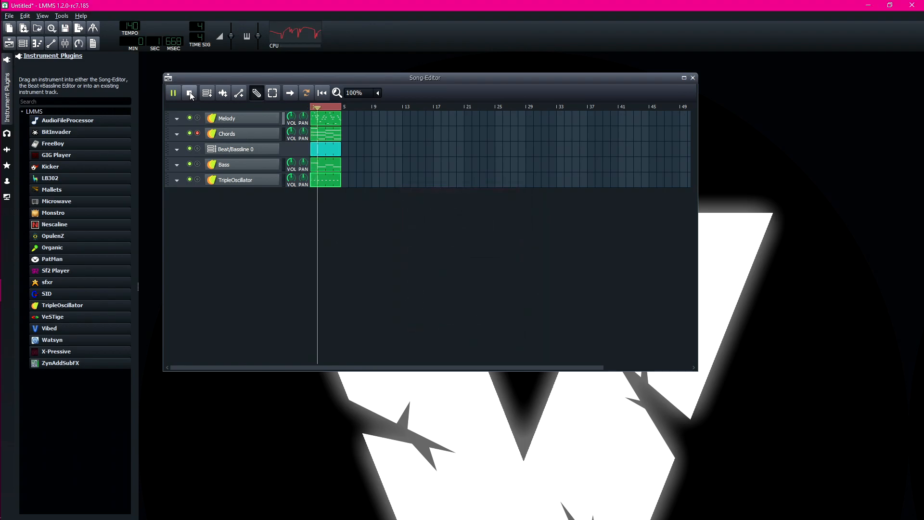
{"action": "left_click", "coordinate": [189, 94]}
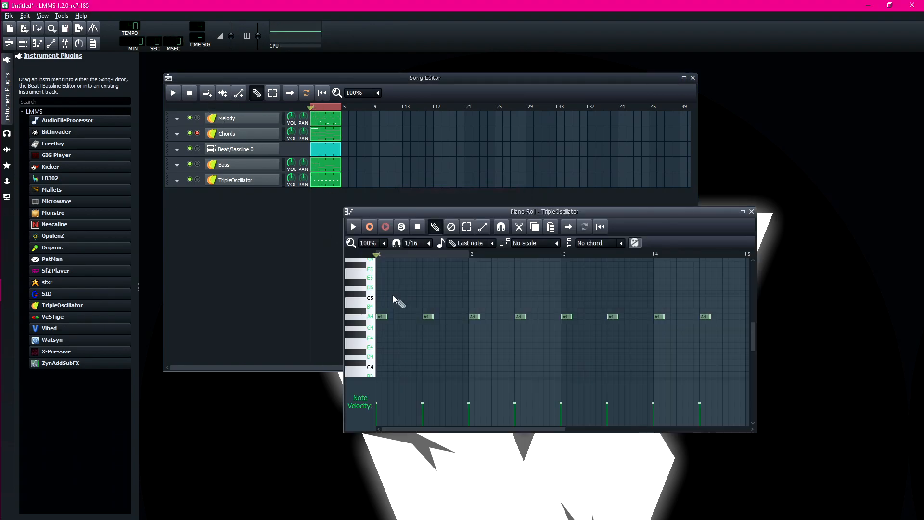
Duplicate all the A4 notes on the TripleOscillator track a quarter bar later, and close the piano roll
{"action": "key", "text": "ctrl+a"}
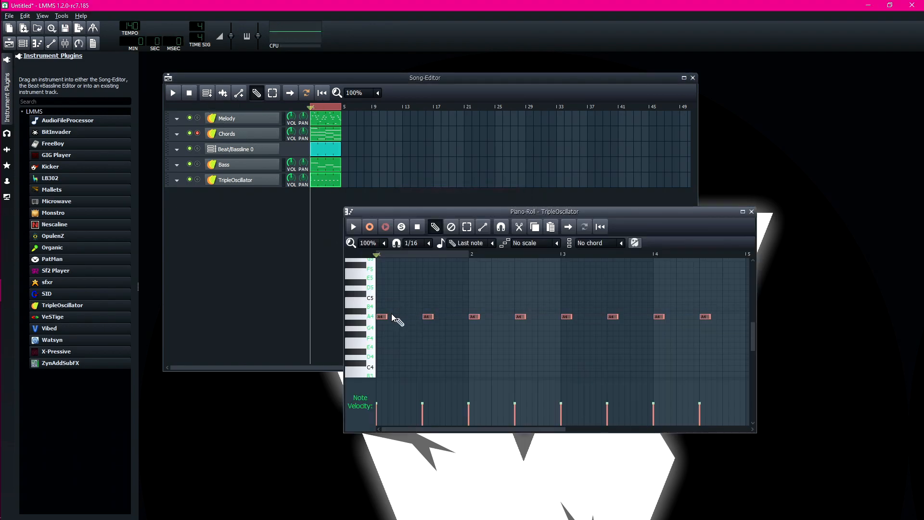
{"action": "left_click_drag", "start_coordinate": [384, 316], "coordinate": [398, 316]}
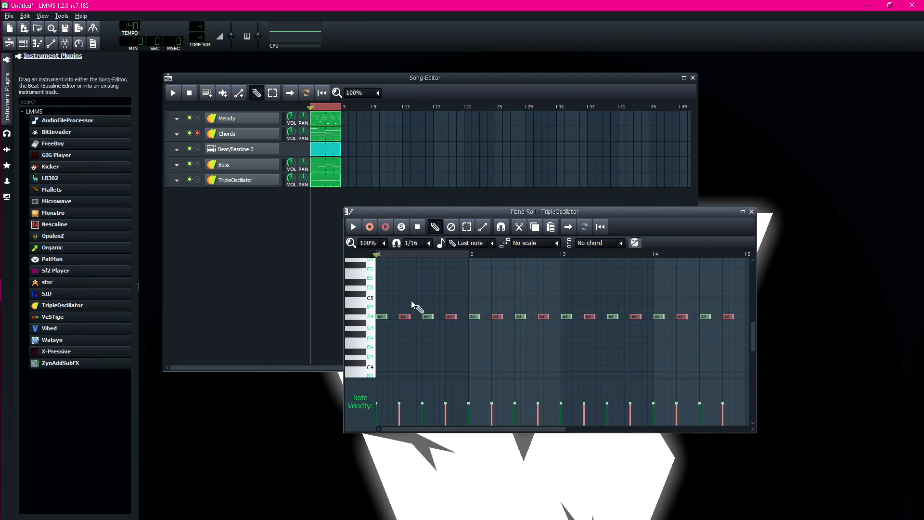
{"action": "left_click", "coordinate": [412, 299]}
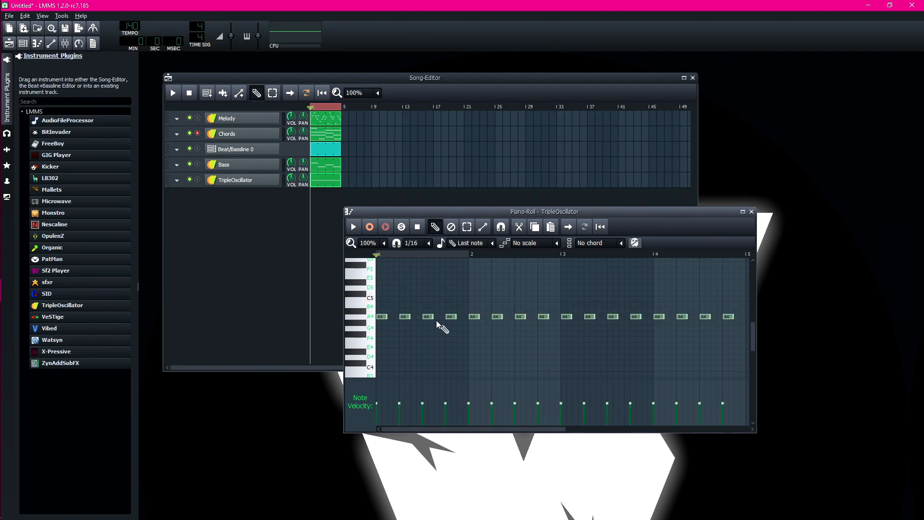
{"action": "left_click", "coordinate": [751, 212]}
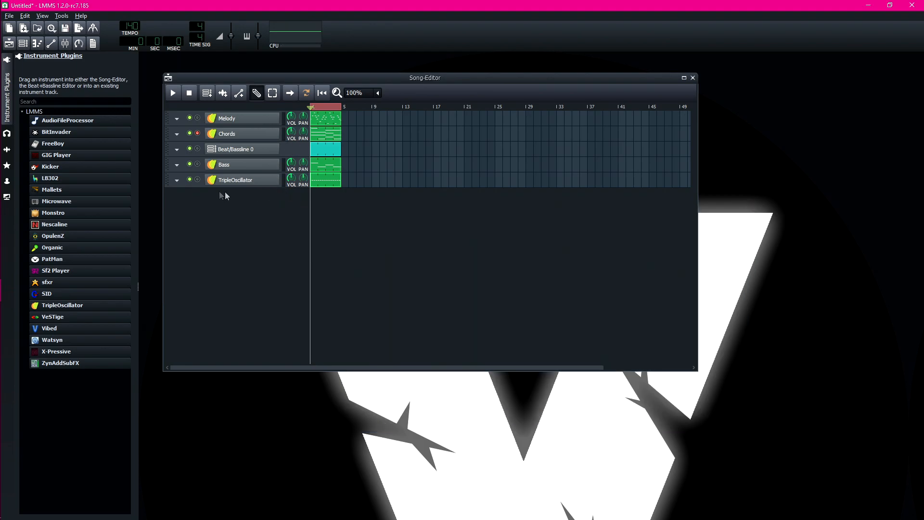
Lower the base value of the TripleOscillator track's Peak Controller and close its controls
{"action": "left_click", "coordinate": [264, 180]}
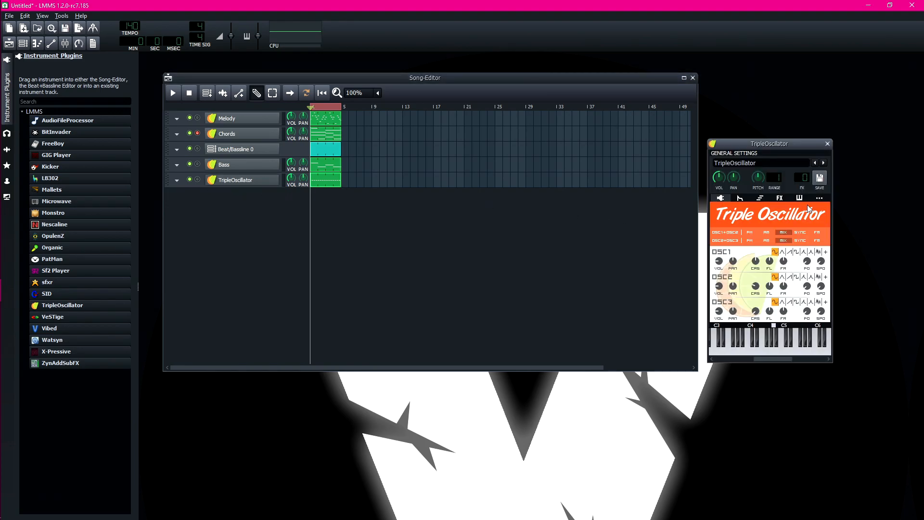
{"action": "left_click", "coordinate": [780, 198]}
{"action": "left_click", "coordinate": [793, 223]}
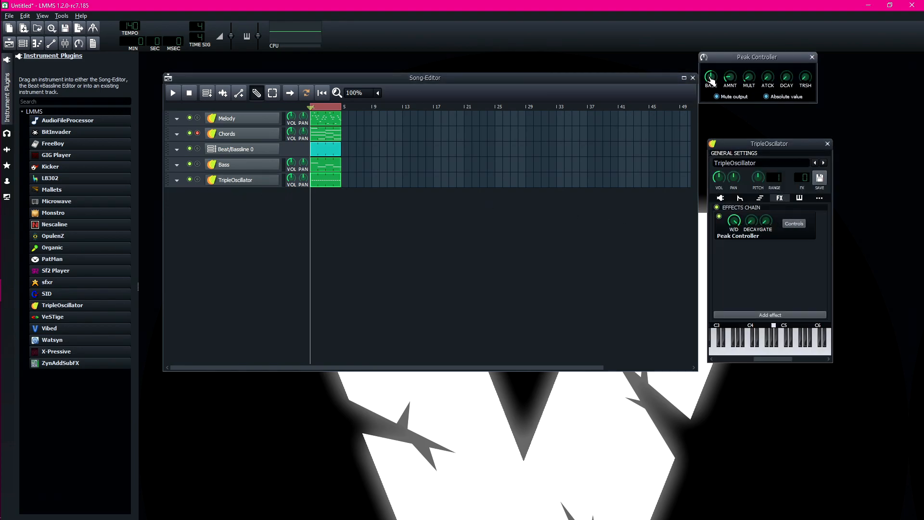
{"action": "left_click_drag", "start_coordinate": [710, 77], "coordinate": [710, 78]}
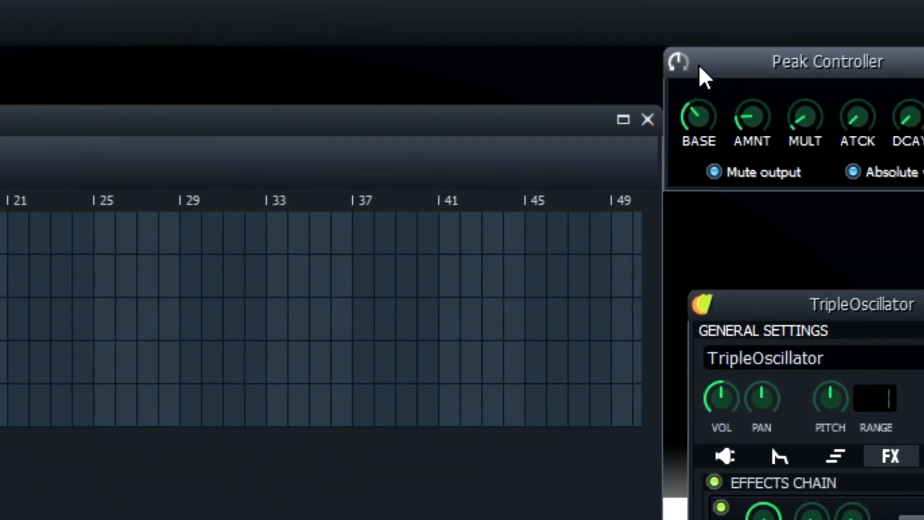
{"action": "left_click_drag", "start_coordinate": [369, 109], "coordinate": [262, 335]}
{"action": "mouse_move", "coordinate": [263, 389]}
{"action": "left_mouse_down"}
{"action": "mouse_move", "coordinate": [260, 380]}
{"action": "mouse_move", "coordinate": [261, 414]}
{"action": "mouse_move", "coordinate": [261, 370]}
{"action": "mouse_move", "coordinate": [262, 401]}
{"action": "left_mouse_up"}
{"action": "left_click", "coordinate": [544, 337]}
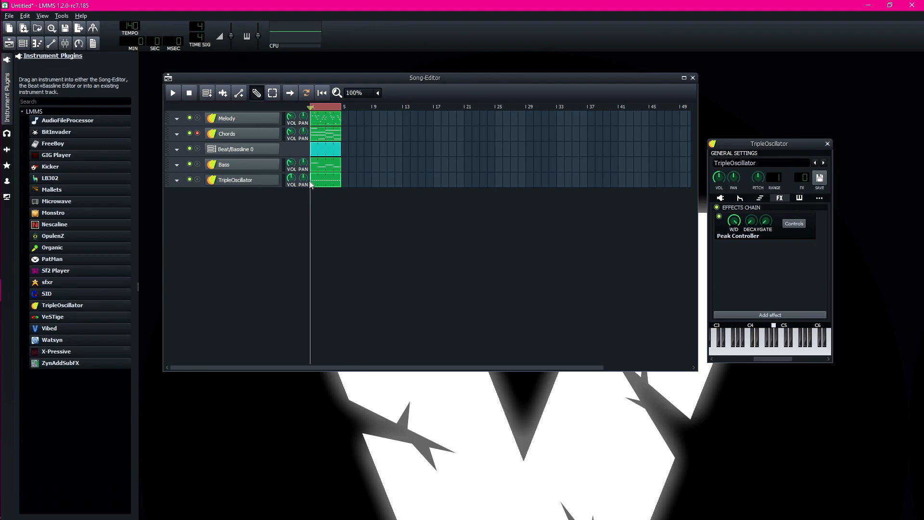
Check the TripleOscillator track's notes in the piano roll and play the song
{"action": "double_click", "coordinate": [311, 182]}
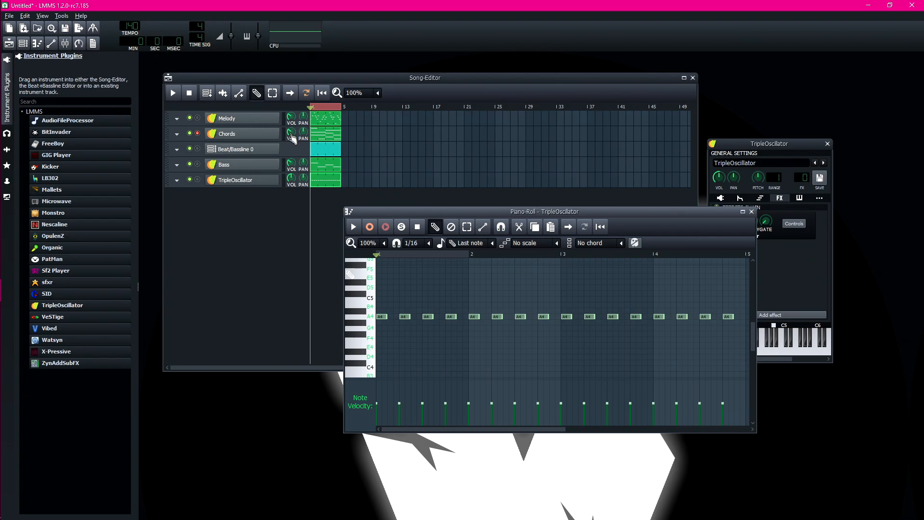
{"action": "left_click", "coordinate": [750, 212]}
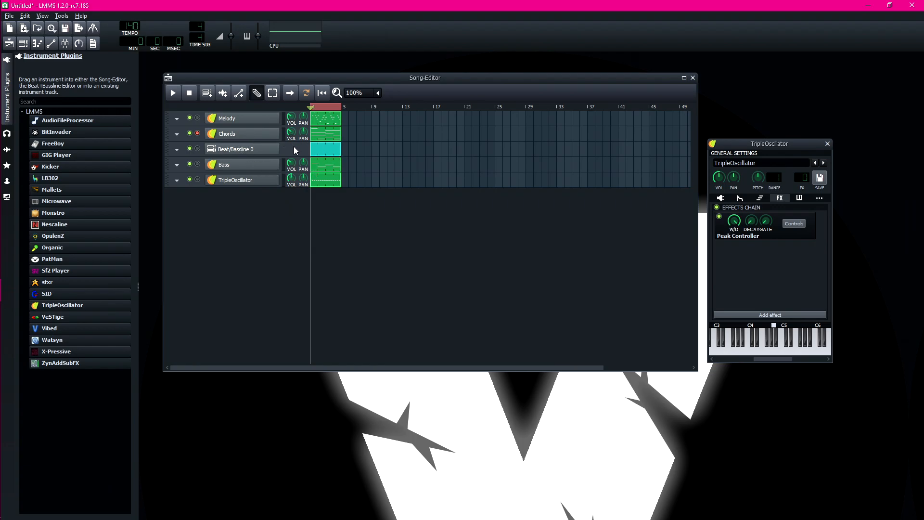
{"action": "left_click", "coordinate": [173, 92]}
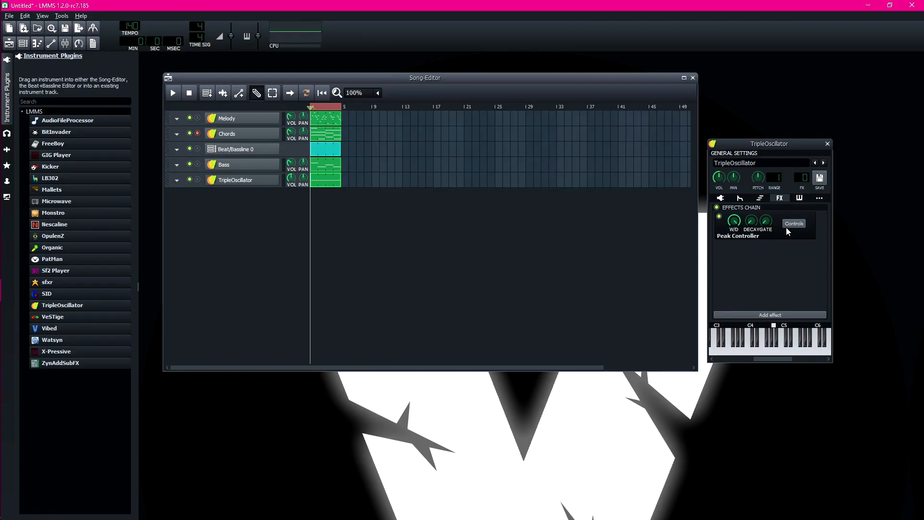
Reopen the Peak Controller's controls, adjust the modulation amount and close them
{"action": "left_click", "coordinate": [793, 224]}
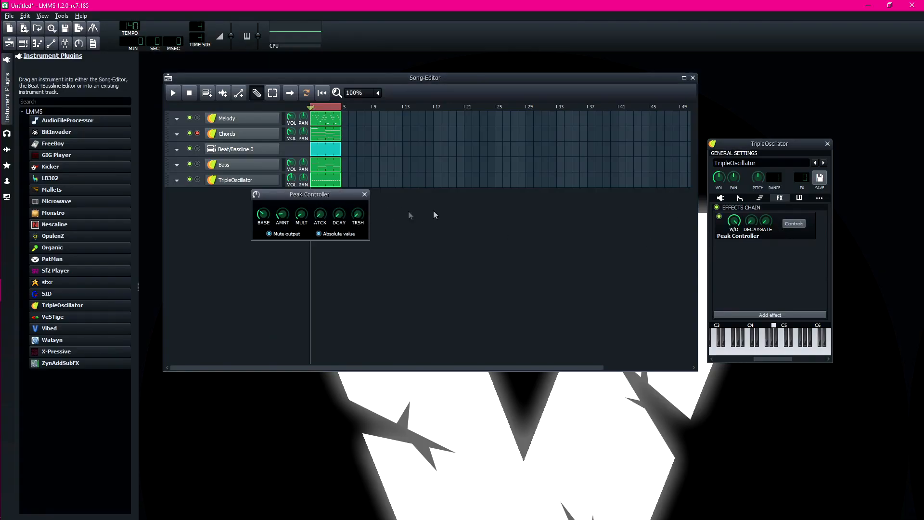
{"action": "left_click_drag", "start_coordinate": [283, 216], "coordinate": [283, 228]}
{"action": "left_click_drag", "start_coordinate": [354, 199], "coordinate": [376, 406]}
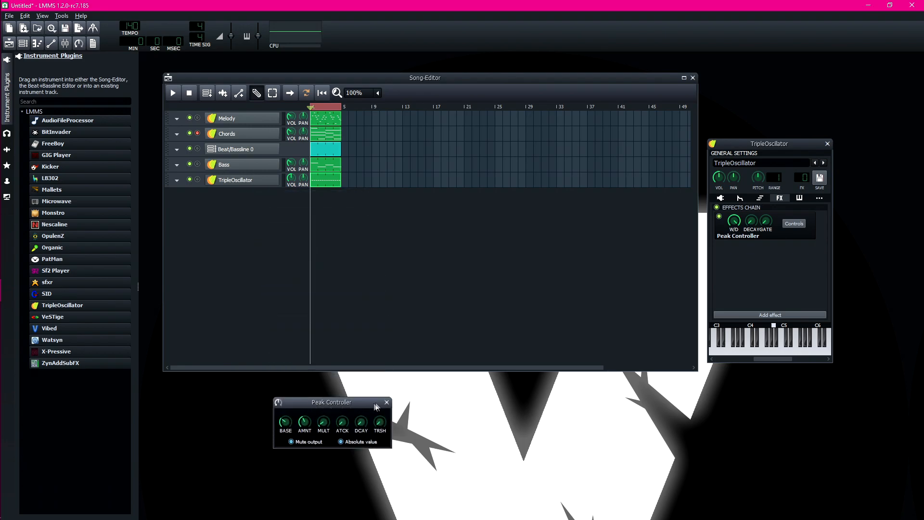
{"action": "left_click", "coordinate": [387, 402]}
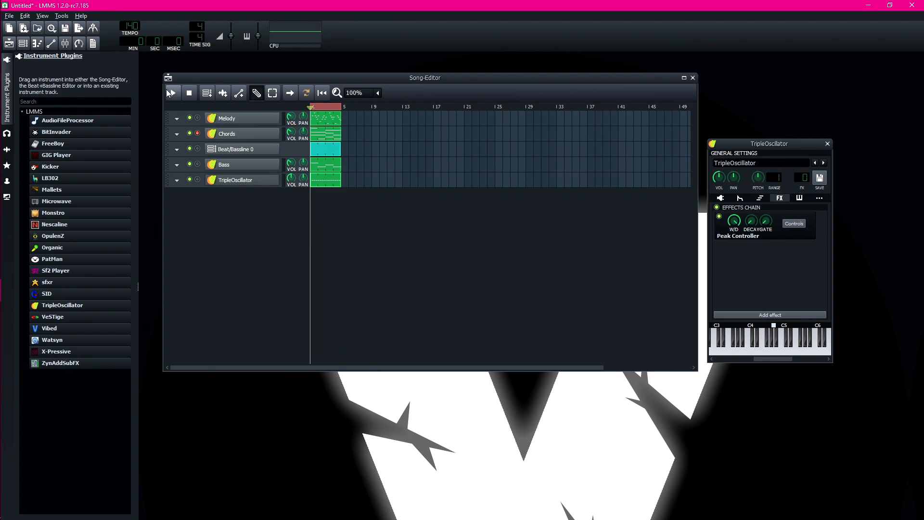
Fine-tune the Peak Controller's modulation amount while auditioning the song between changes
{"action": "left_click", "coordinate": [171, 93]}
{"action": "left_click", "coordinate": [186, 96]}
{"action": "left_click", "coordinate": [785, 226]}
{"action": "left_click", "coordinate": [307, 422]}
{"action": "left_click", "coordinate": [172, 92]}
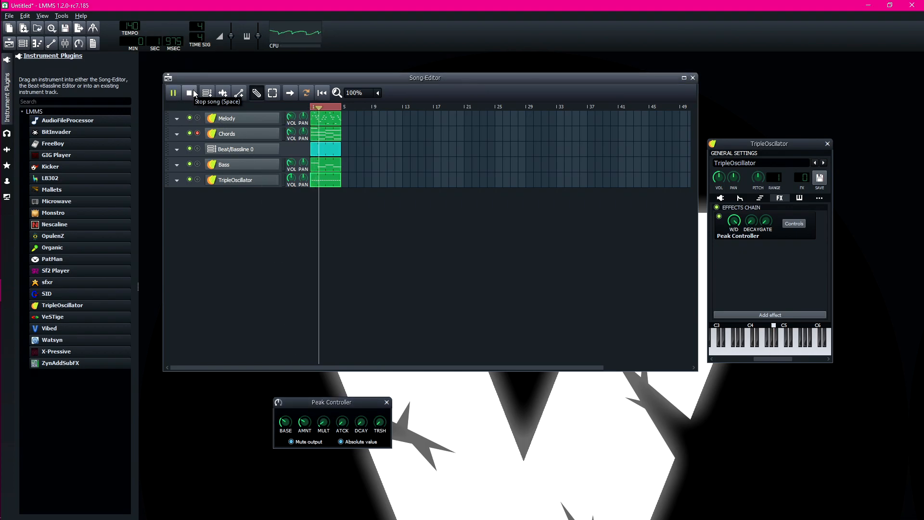
{"action": "left_click", "coordinate": [193, 93]}
{"action": "left_click_drag", "start_coordinate": [308, 425], "coordinate": [304, 424]}
{"action": "left_click", "coordinate": [173, 93]}
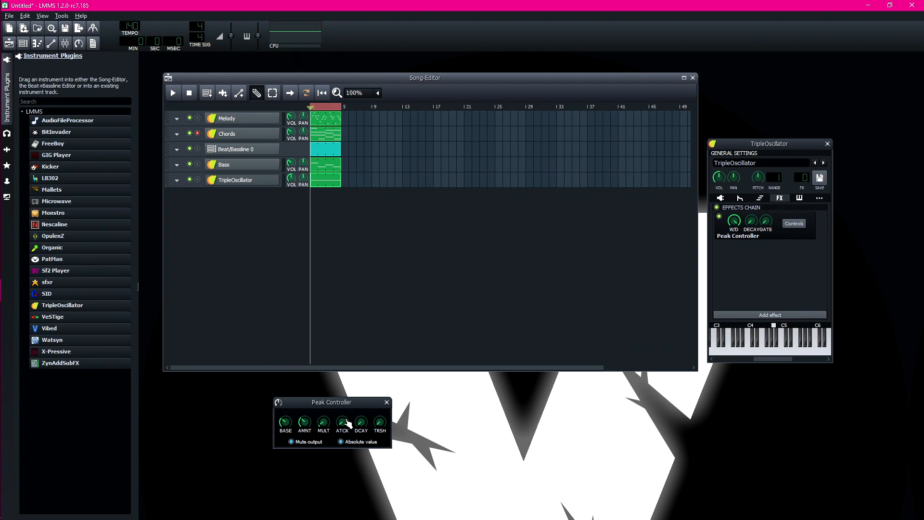
{"action": "mouse_move", "coordinate": [362, 424]}
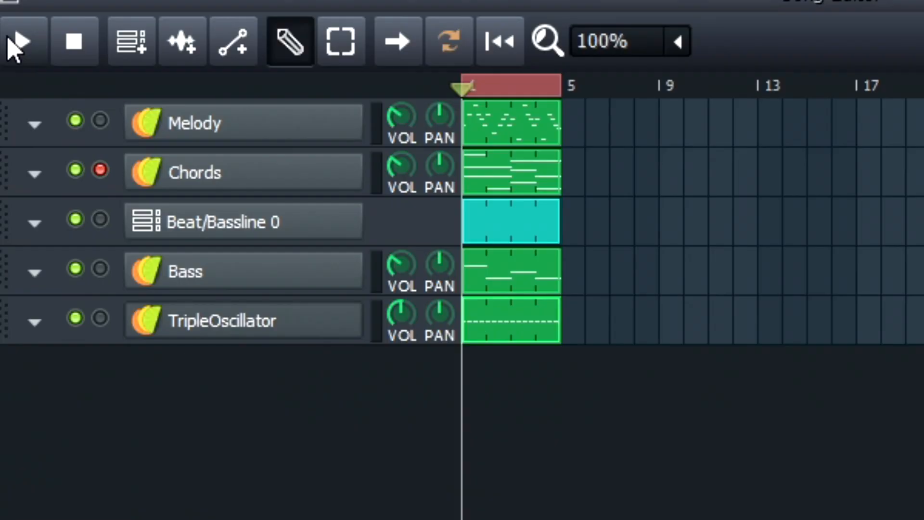
{"action": "left_click", "coordinate": [171, 92]}
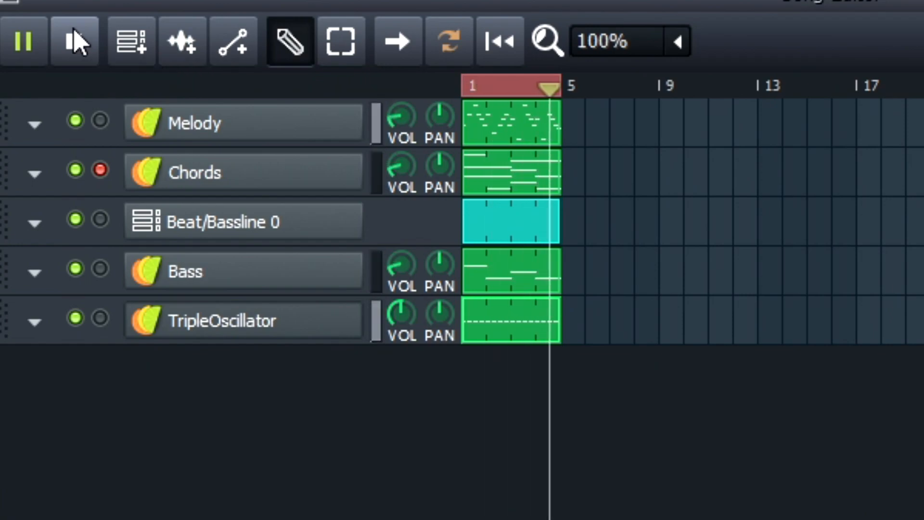
{"action": "left_click", "coordinate": [74, 41]}
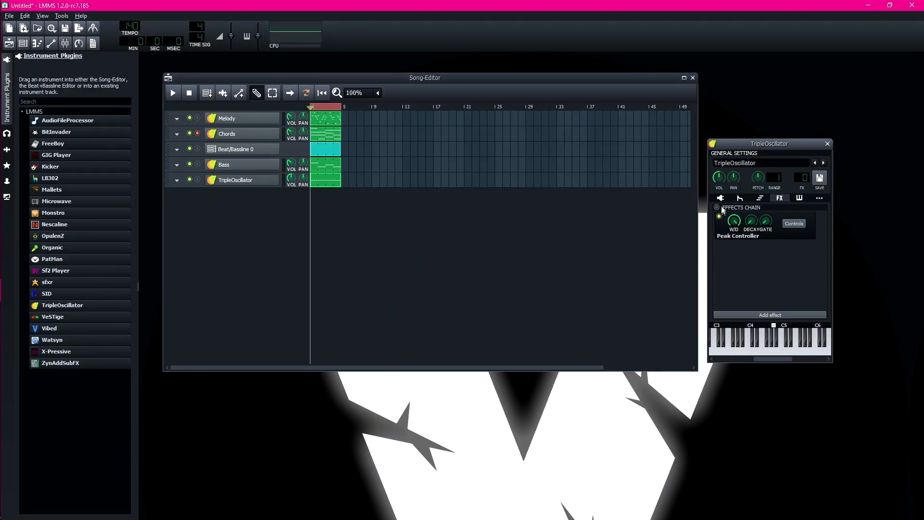
Compare the song's playback with the TripleOscillator track muted and unmuted, and review the track's notes
{"action": "left_click", "coordinate": [190, 179]}
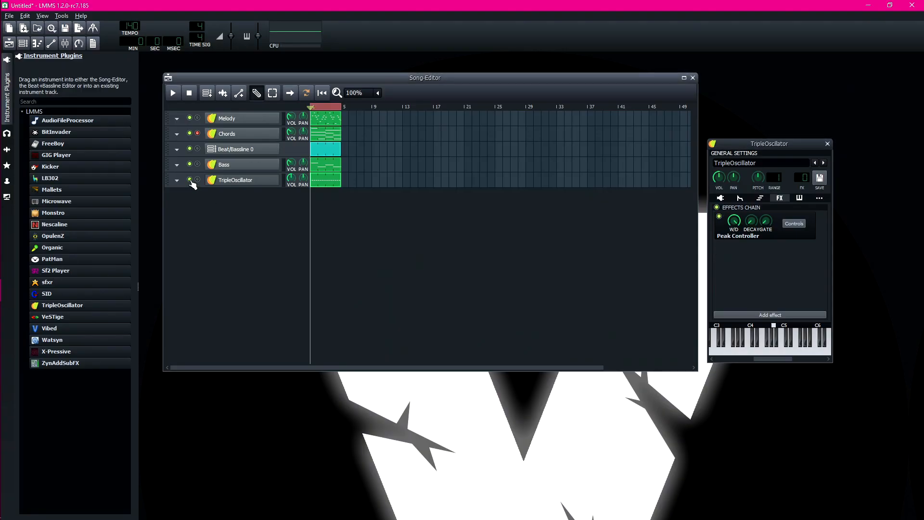
{"action": "left_click", "coordinate": [191, 179]}
{"action": "left_click", "coordinate": [173, 93]}
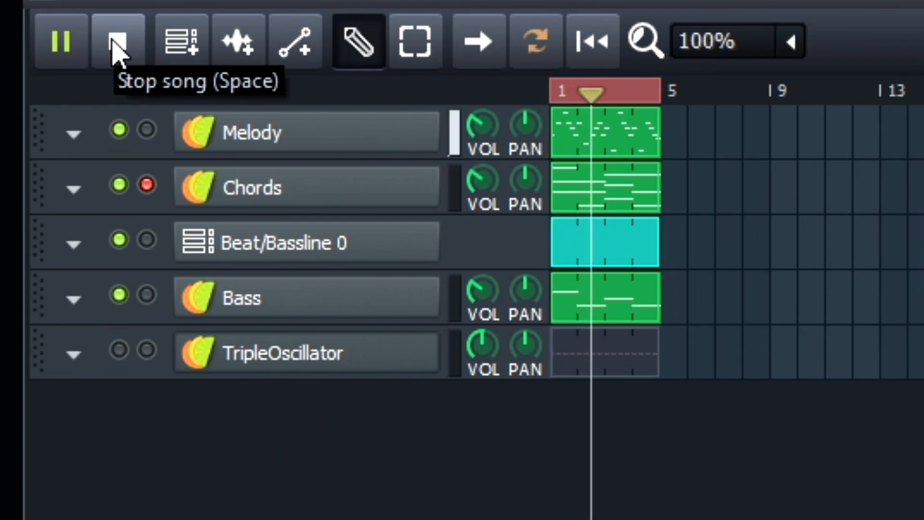
{"action": "left_click", "coordinate": [120, 350]}
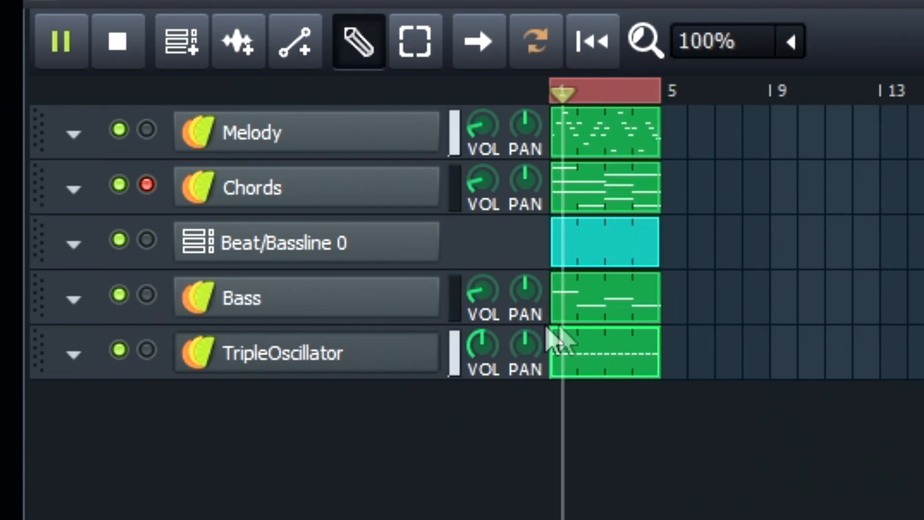
{"action": "double_click", "coordinate": [604, 356]}
{"action": "key", "text": "F7"}
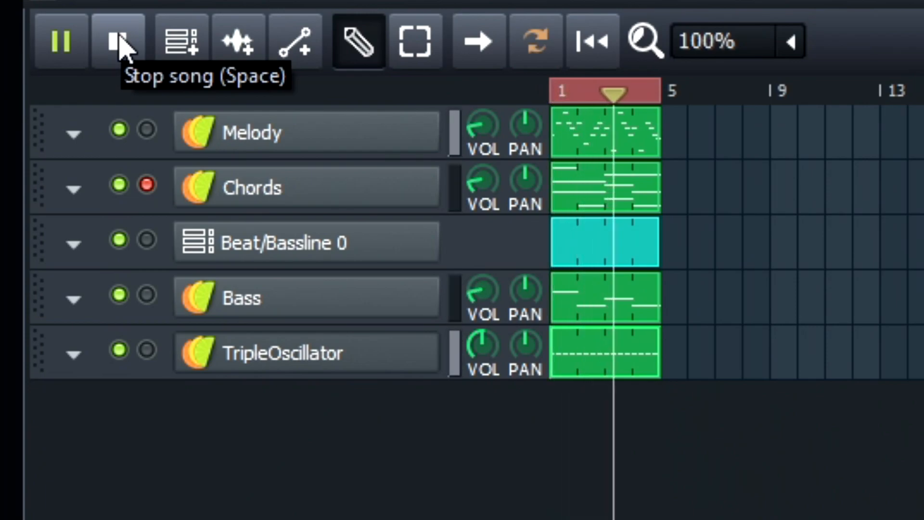
Rename the TripleOscillator track to "Sidechain" and stop playback
{"action": "double_click", "coordinate": [310, 351]}
{"action": "key", "text": "ctrl+a"}
{"action": "type", "text": "Sidechain"}
{"action": "key", "text": "Return"}
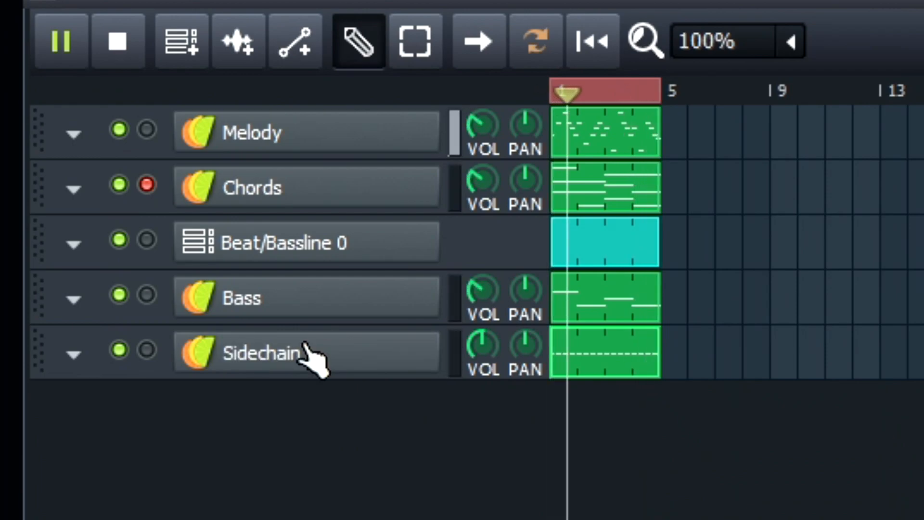
{"action": "left_click", "coordinate": [118, 47]}
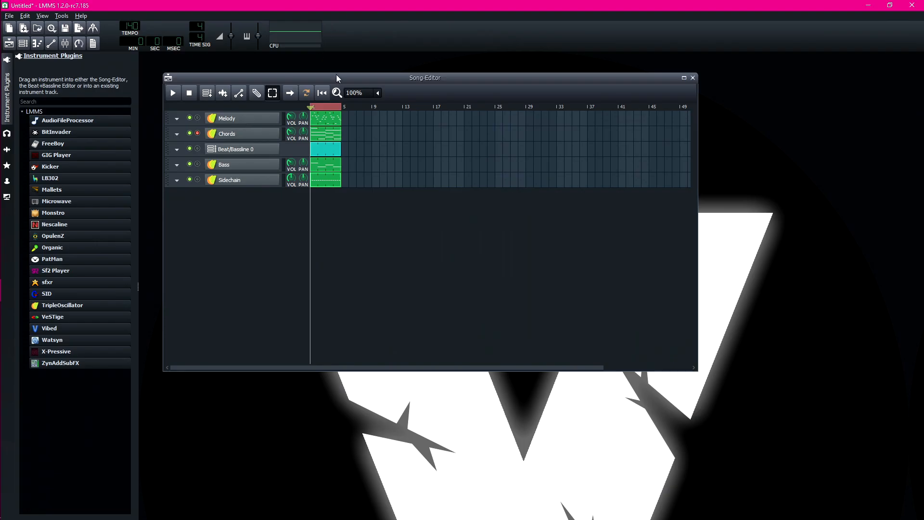
Reposition the Song-Editor beside a widened plugin sidebar and turn off solo for the Chords track
{"action": "left_click_drag", "start_coordinate": [222, 77], "coordinate": [284, 94]}
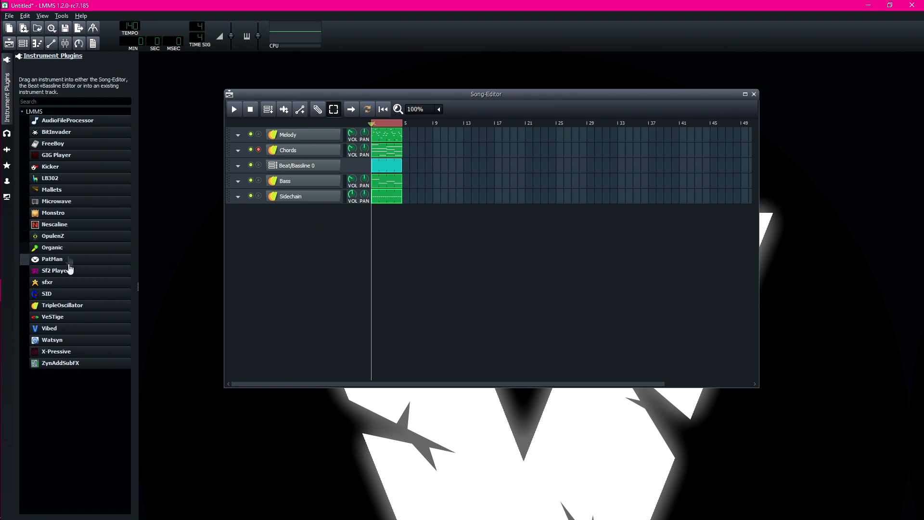
{"action": "left_click_drag", "start_coordinate": [139, 197], "coordinate": [155, 288]}
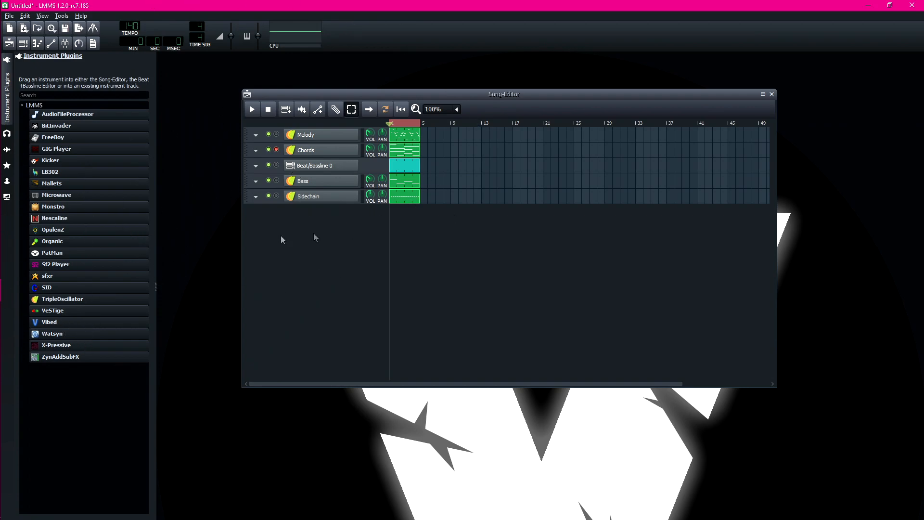
{"action": "left_click", "coordinate": [308, 134]}
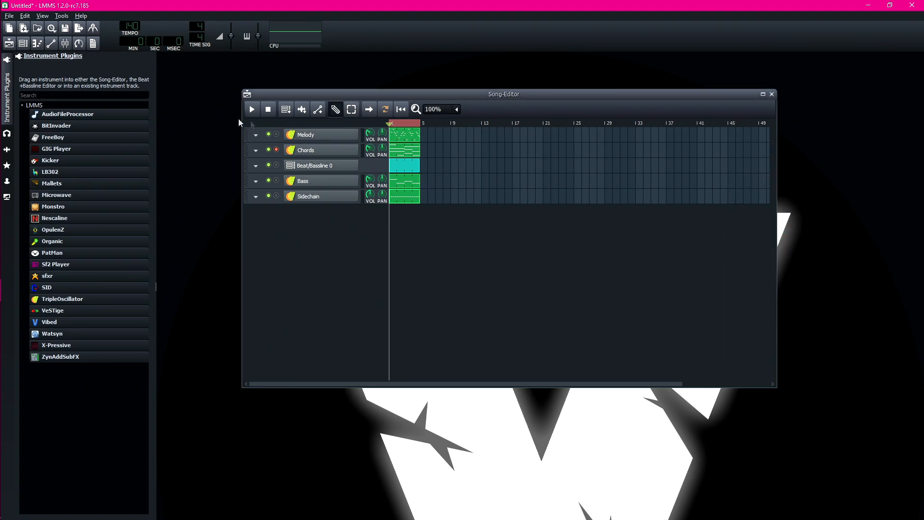
{"action": "left_click", "coordinate": [276, 149]}
{"action": "left_click_drag", "start_coordinate": [284, 93], "coordinate": [201, 58]}
Save the project as "dongsong" in the projects folder and play it through once
{"action": "left_click", "coordinate": [10, 16]}
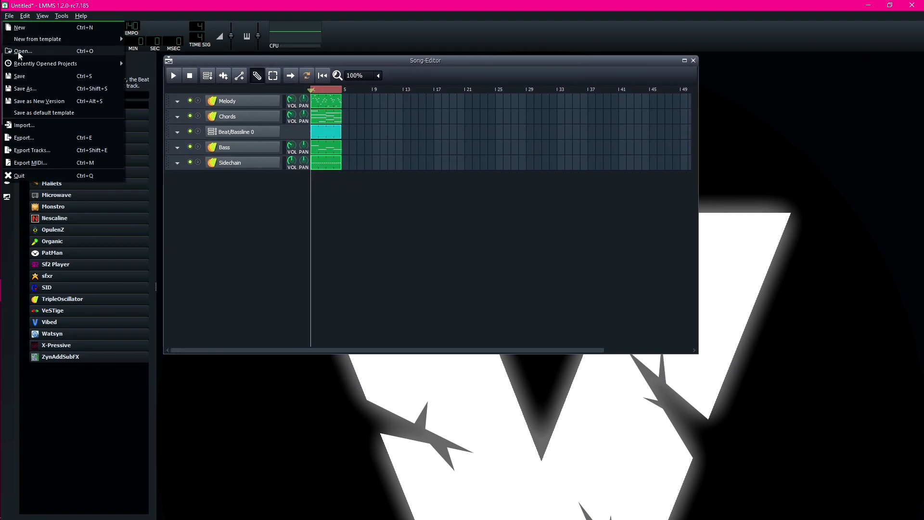
{"action": "left_click", "coordinate": [19, 76]}
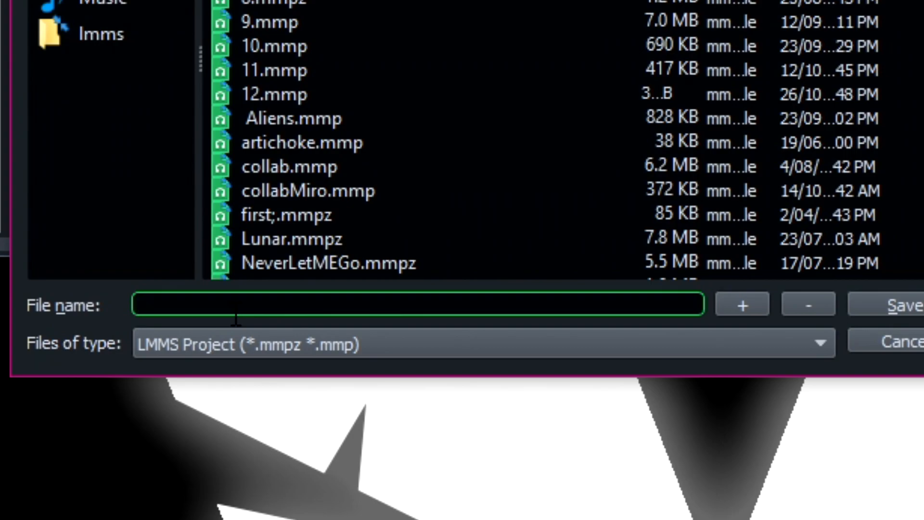
{"action": "type", "text": "dongsong"}
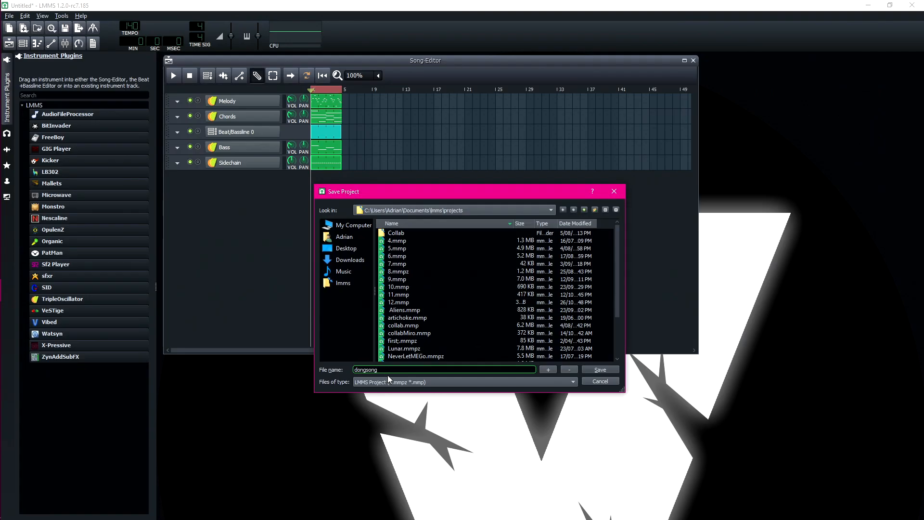
{"action": "left_click", "coordinate": [599, 369]}
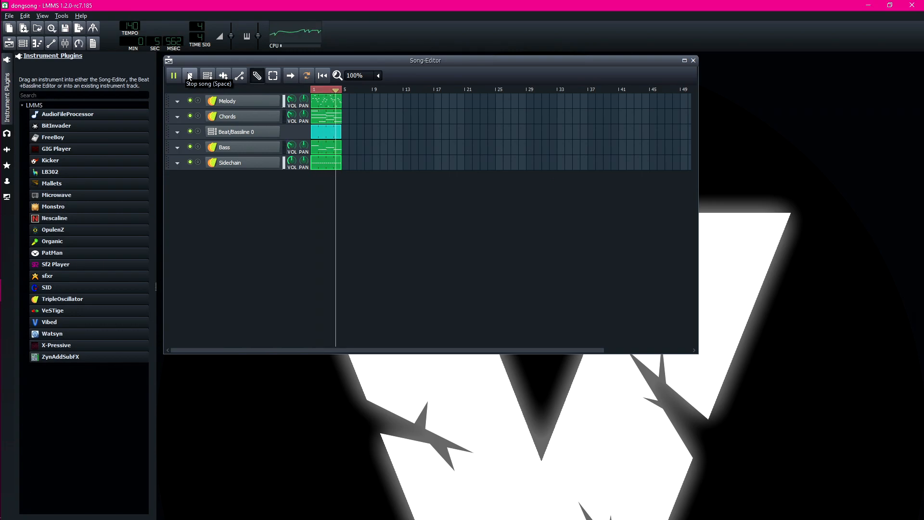
{"action": "left_click", "coordinate": [190, 76]}
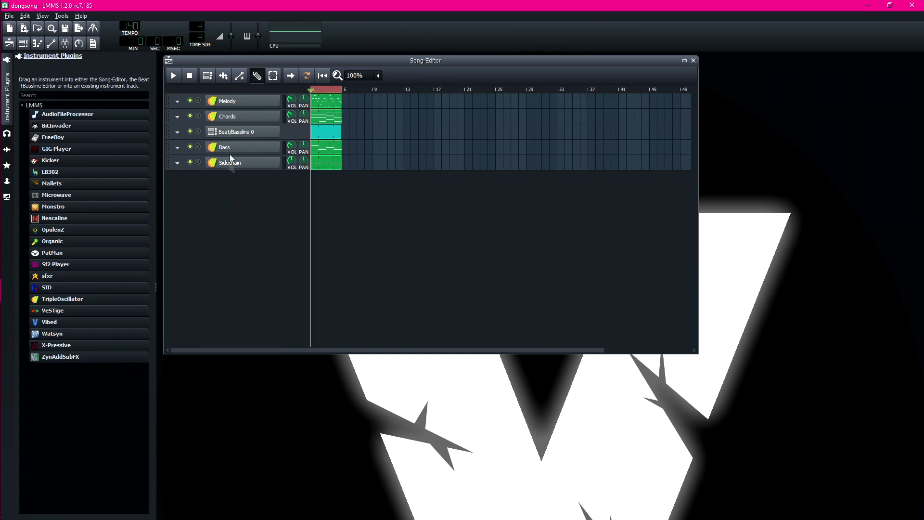
Move the Song-Editor window around the workspace and close it
{"action": "left_click_drag", "start_coordinate": [435, 61], "coordinate": [436, 60]}
{"action": "left_click_drag", "start_coordinate": [660, 60], "coordinate": [688, 107]}
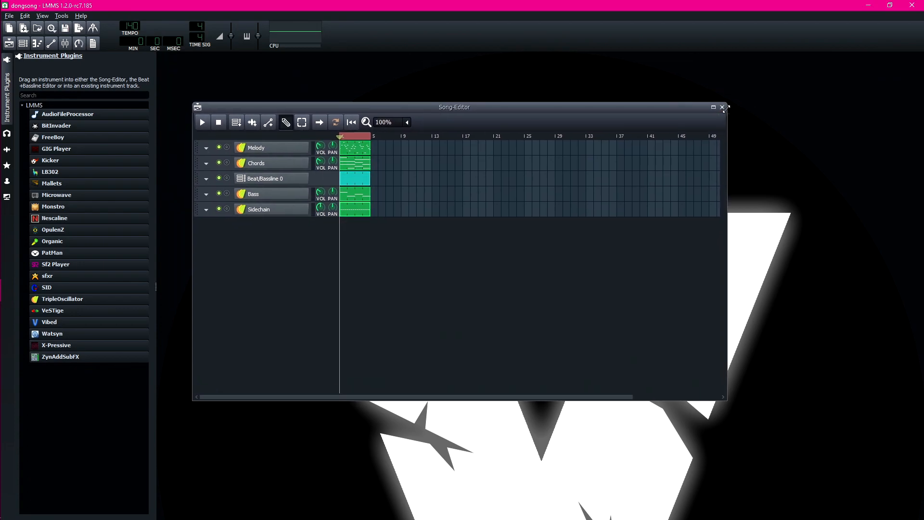
{"action": "left_click_drag", "start_coordinate": [439, 107], "coordinate": [405, 58]}
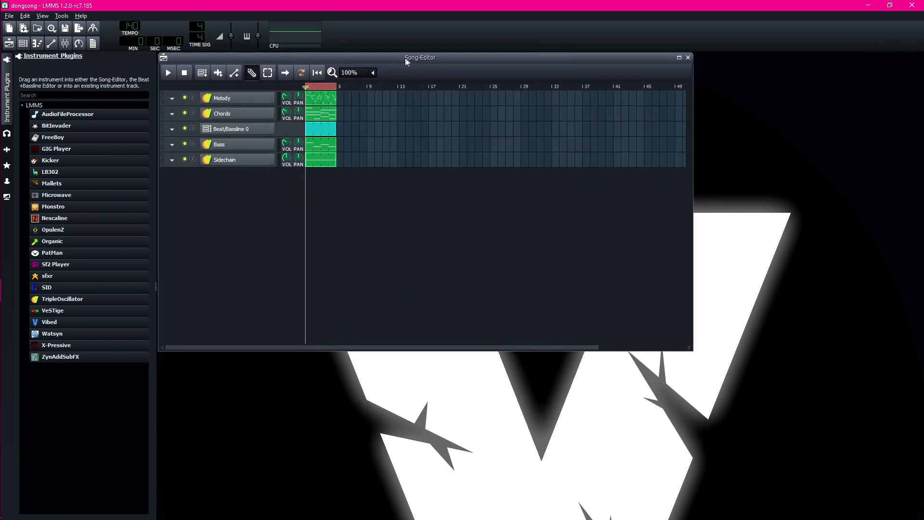
{"action": "left_click", "coordinate": [691, 60]}
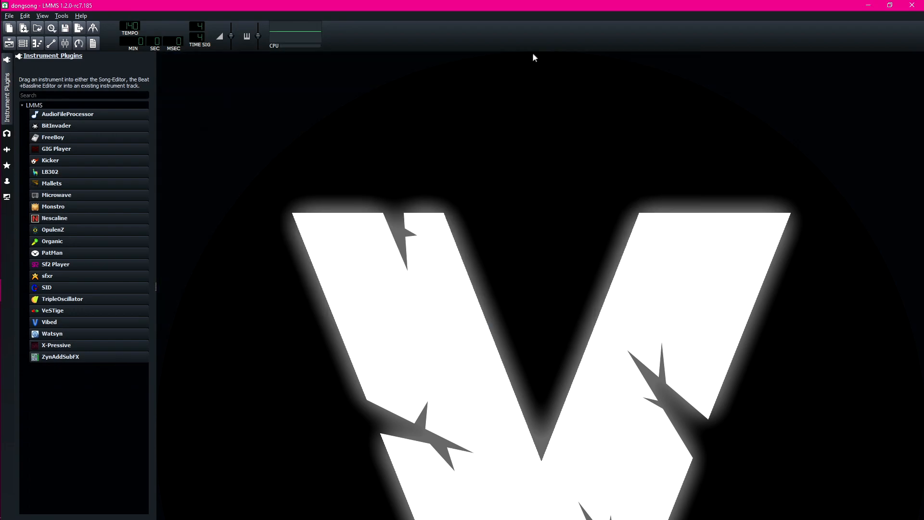